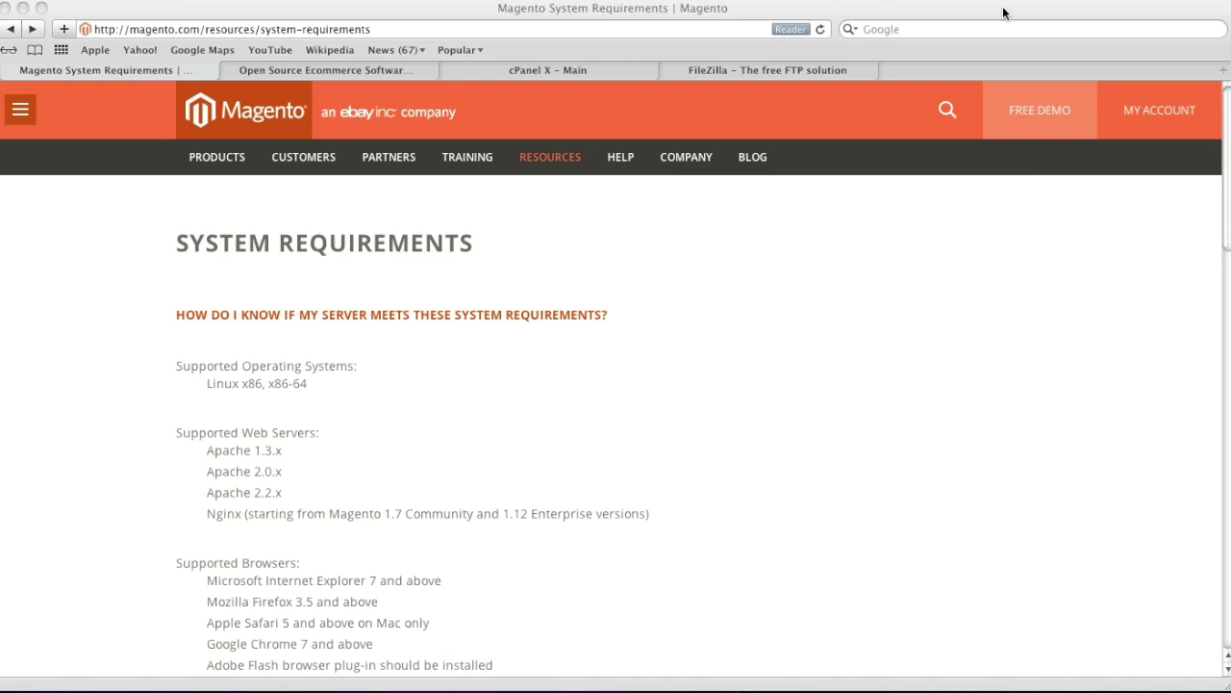
Download the magento-check.php compatibility checker from the server-compatibility article
{"action": "scroll", "coordinate": [288, 409], "scroll_direction": "down", "scroll_amount": 2}
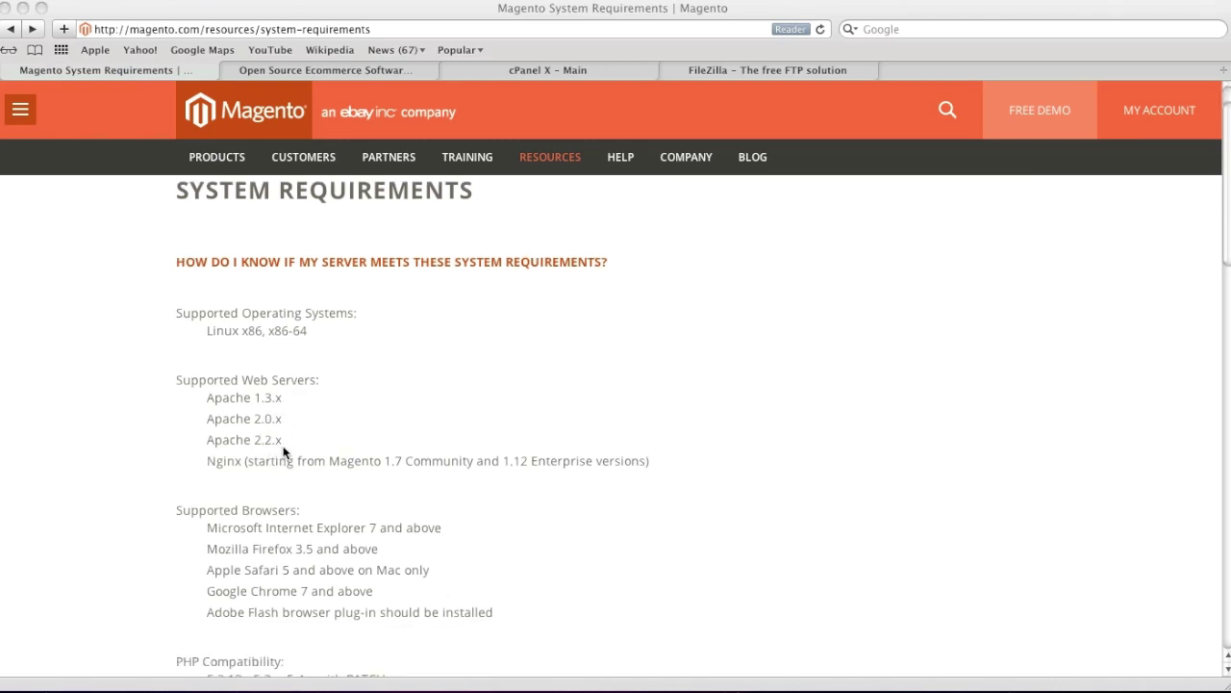
{"action": "scroll", "coordinate": [319, 445], "scroll_direction": "down", "scroll_amount": 5}
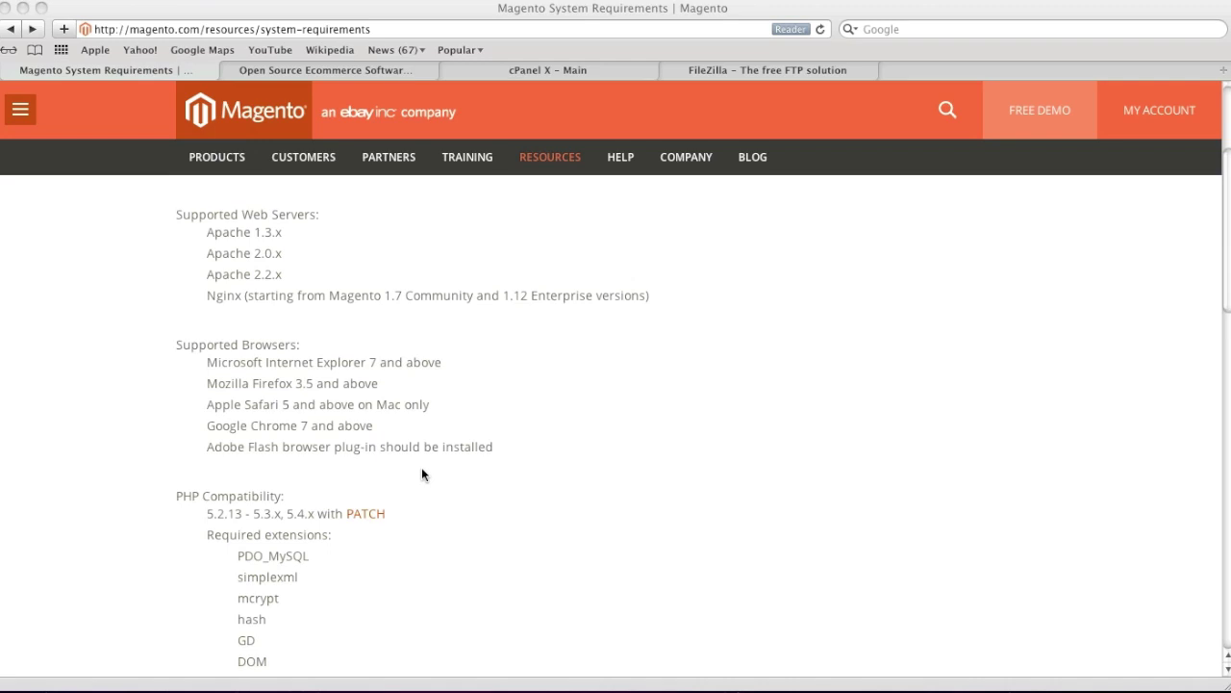
{"action": "scroll", "coordinate": [263, 590], "scroll_direction": "down", "scroll_amount": 3}
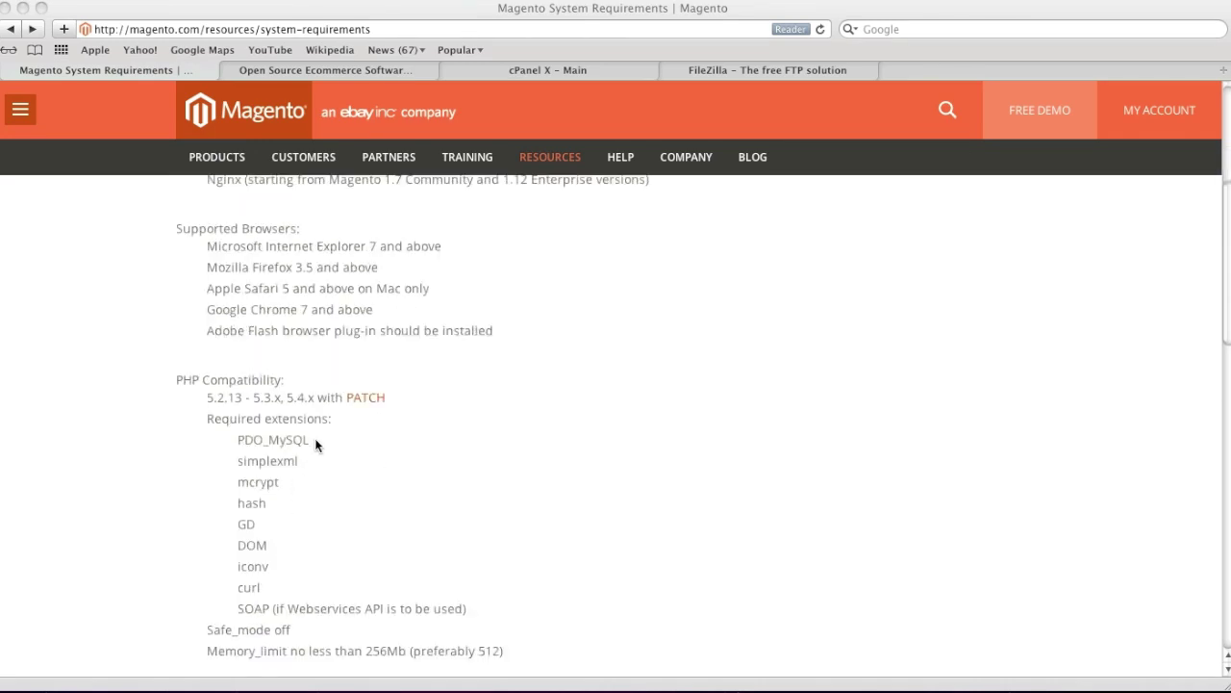
{"action": "scroll", "coordinate": [337, 529], "scroll_direction": "up", "scroll_amount": 8}
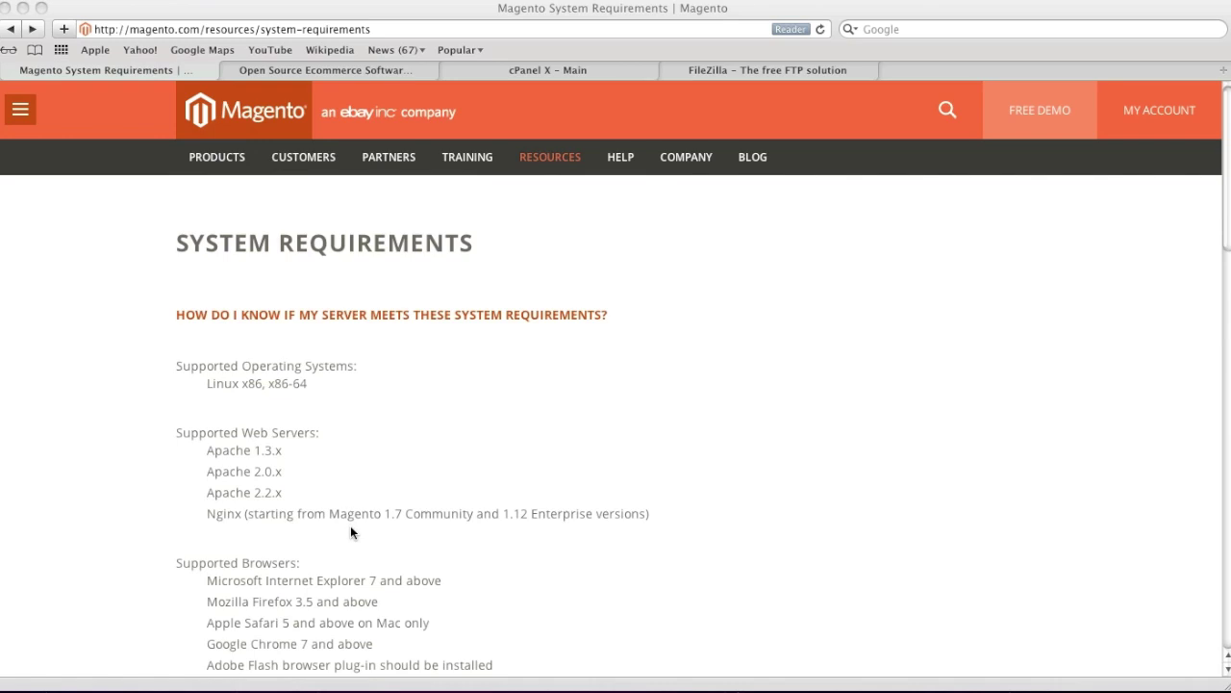
{"action": "left_click", "coordinate": [370, 315]}
{"action": "left_click", "coordinate": [371, 315]}
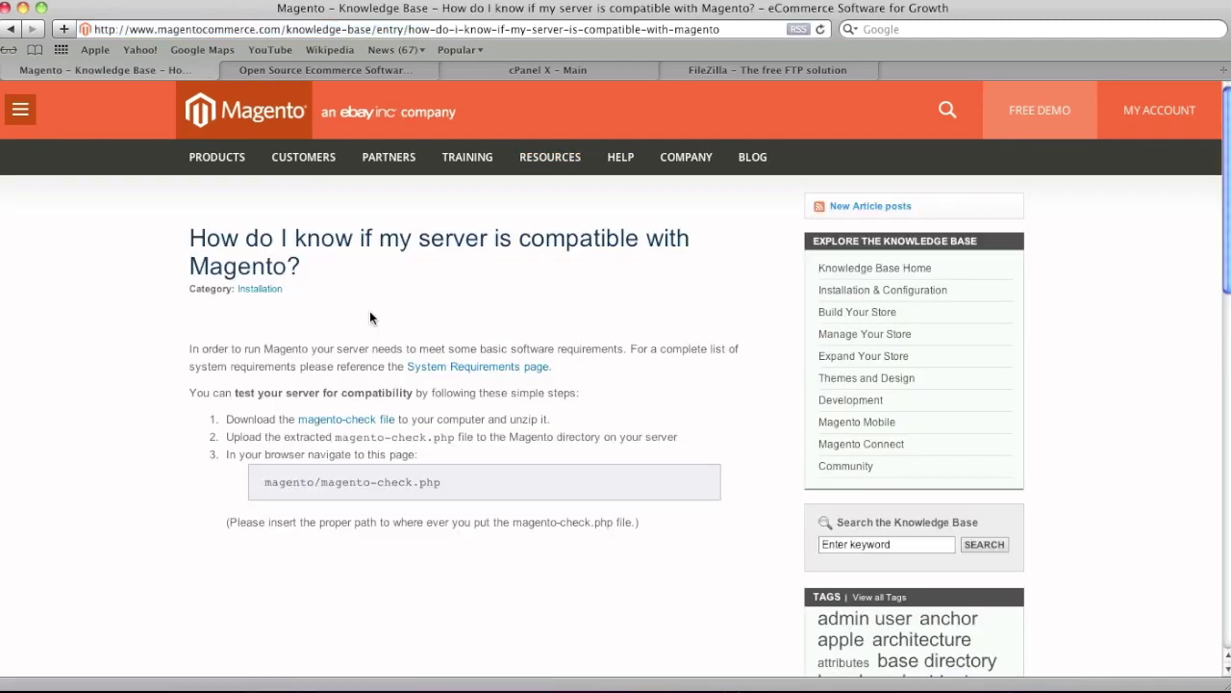
{"action": "left_click", "coordinate": [358, 421]}
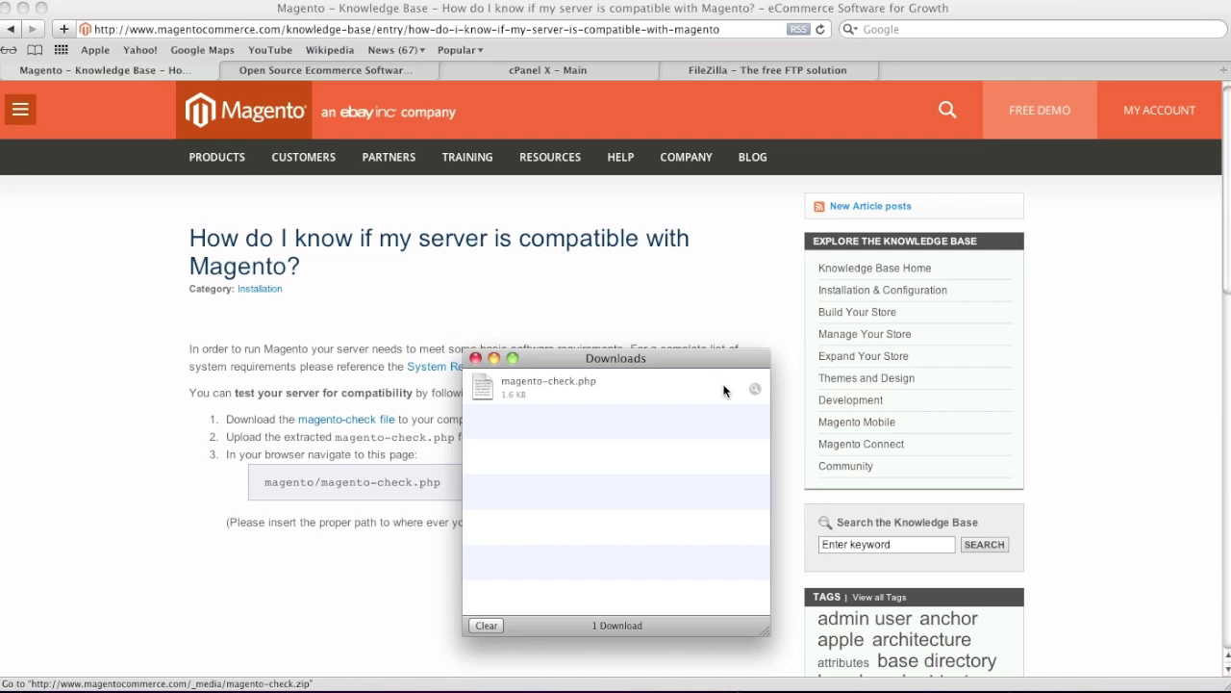
Close the downloads list and bring the connected FileZilla client to the front
{"action": "key", "text": "super+w"}
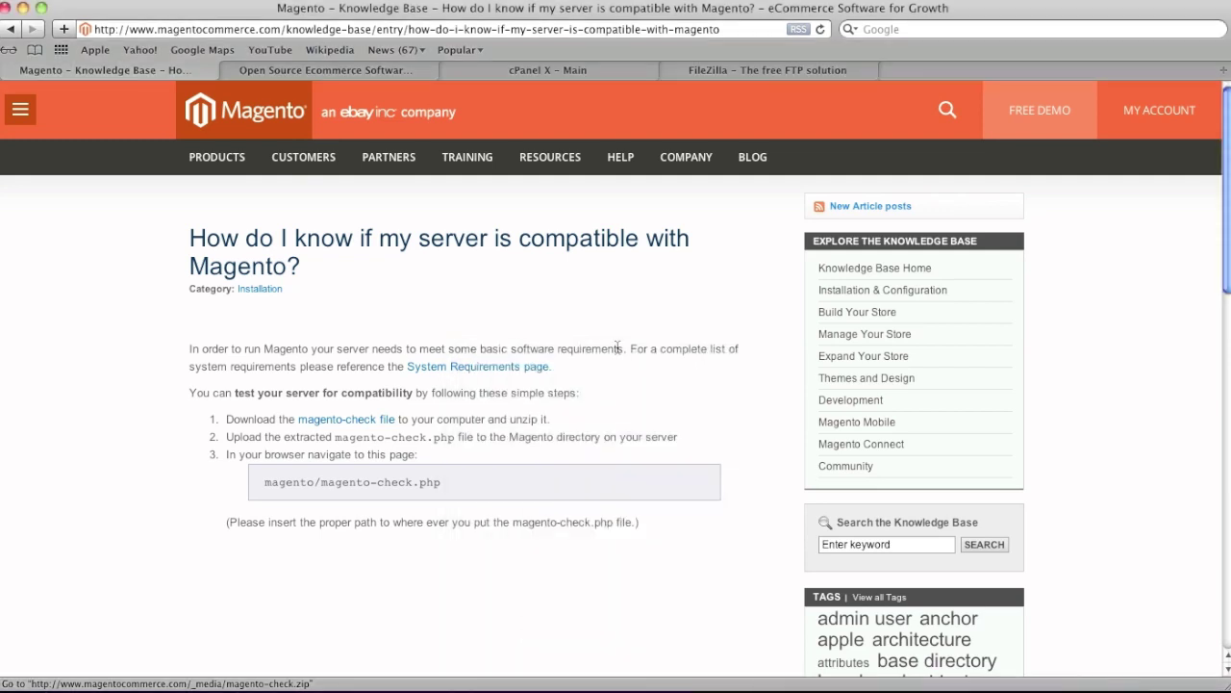
{"action": "left_click", "coordinate": [555, 74]}
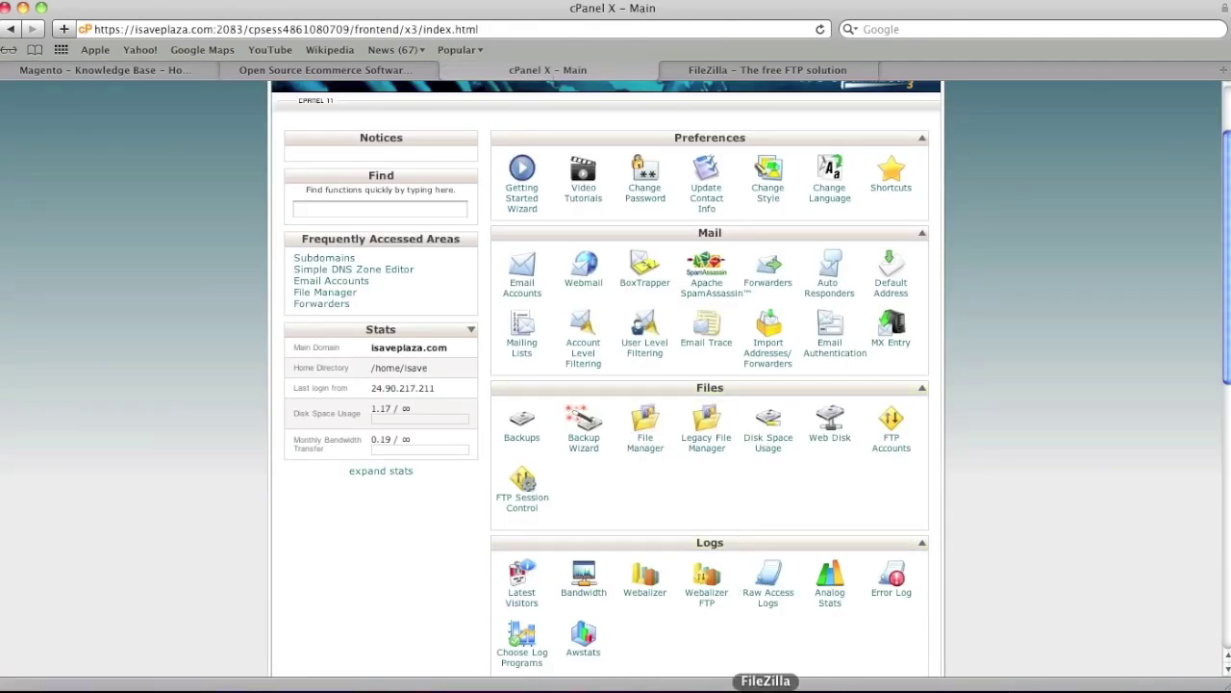
{"action": "left_click", "coordinate": [761, 72]}
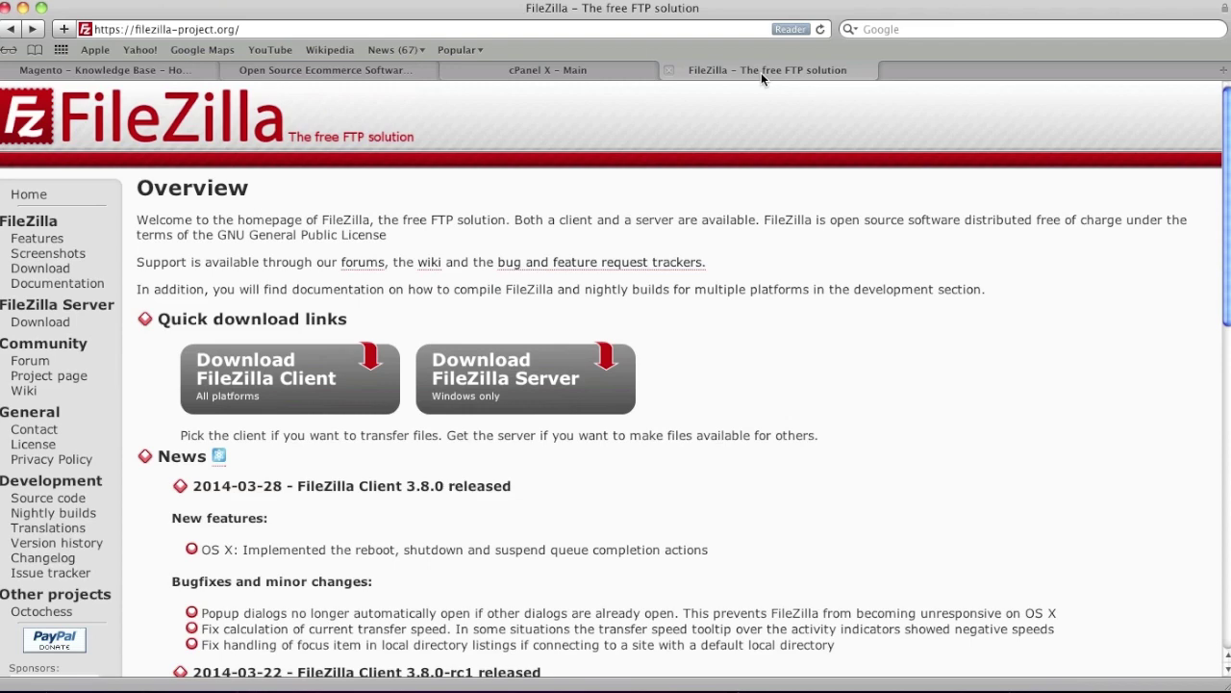
{"action": "left_click", "coordinate": [766, 685]}
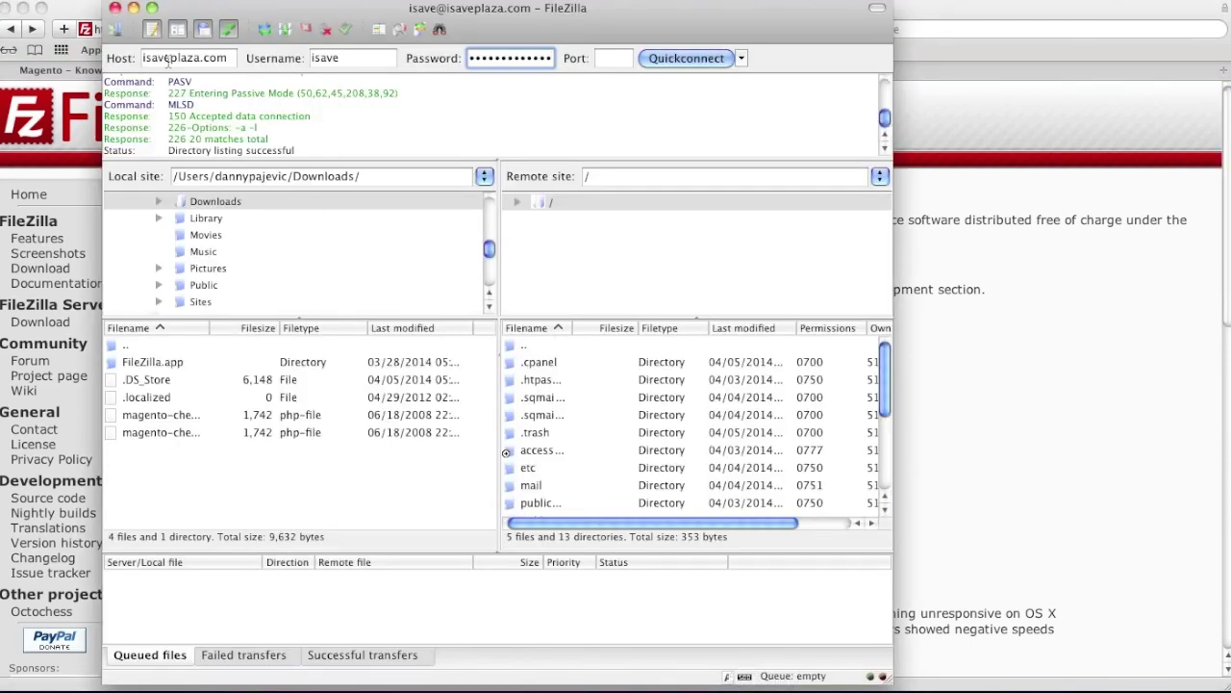
Refresh FileZilla, select the local magento-check.php, and open the server's public_html (www) folder
{"action": "left_click", "coordinate": [347, 58]}
{"action": "left_click", "coordinate": [530, 61]}
{"action": "left_click", "coordinate": [263, 36]}
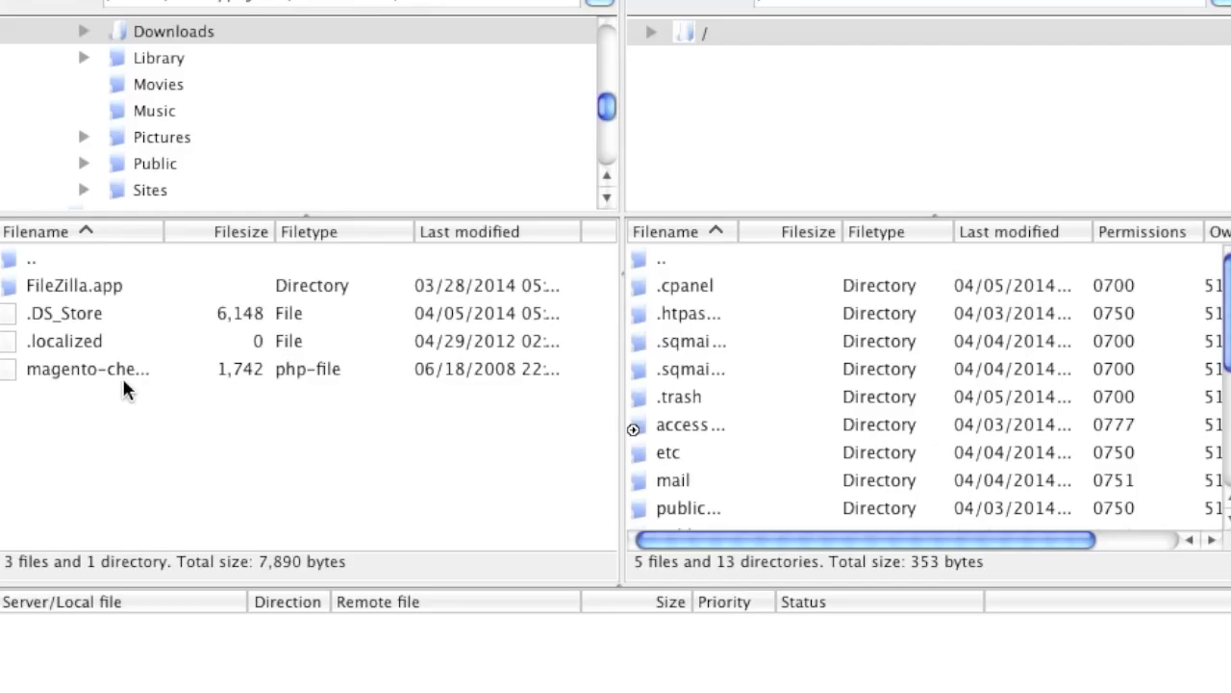
{"action": "left_click", "coordinate": [180, 415]}
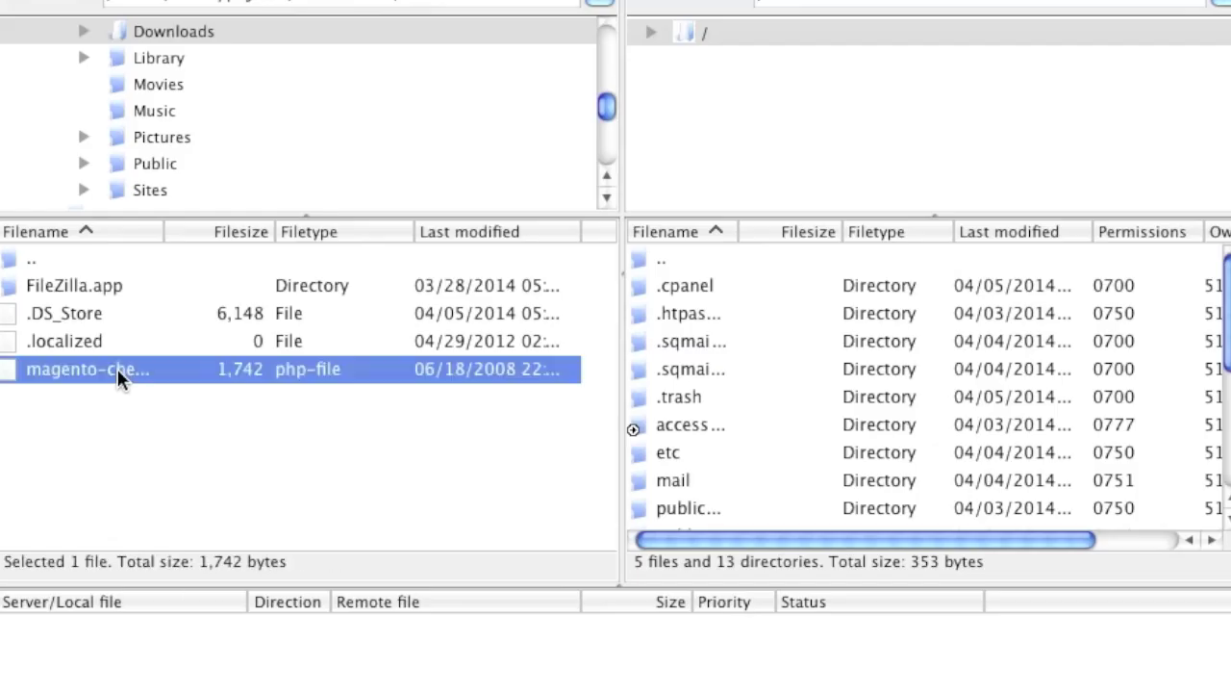
{"action": "scroll", "coordinate": [737, 453], "scroll_direction": "down", "scroll_amount": 3}
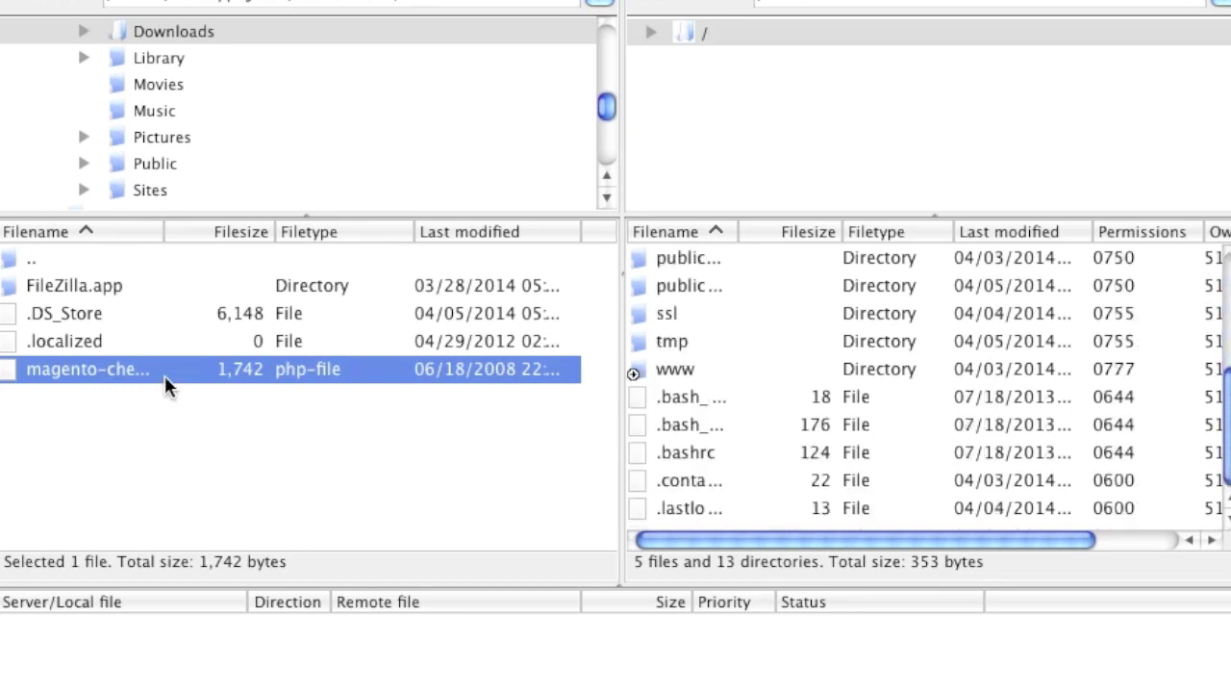
{"action": "double_click", "coordinate": [687, 369]}
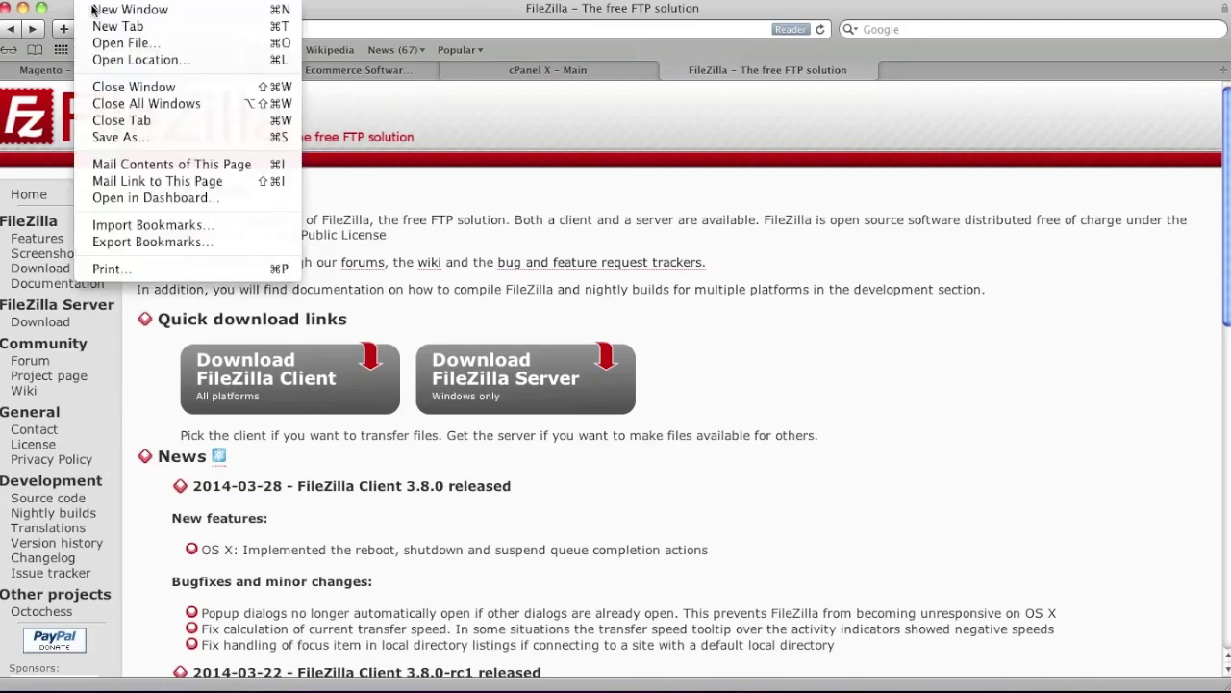
Load isaveplaza.com/magento-check.php in a new Safari tab to test server compatibility
{"action": "left_click", "coordinate": [145, 22]}
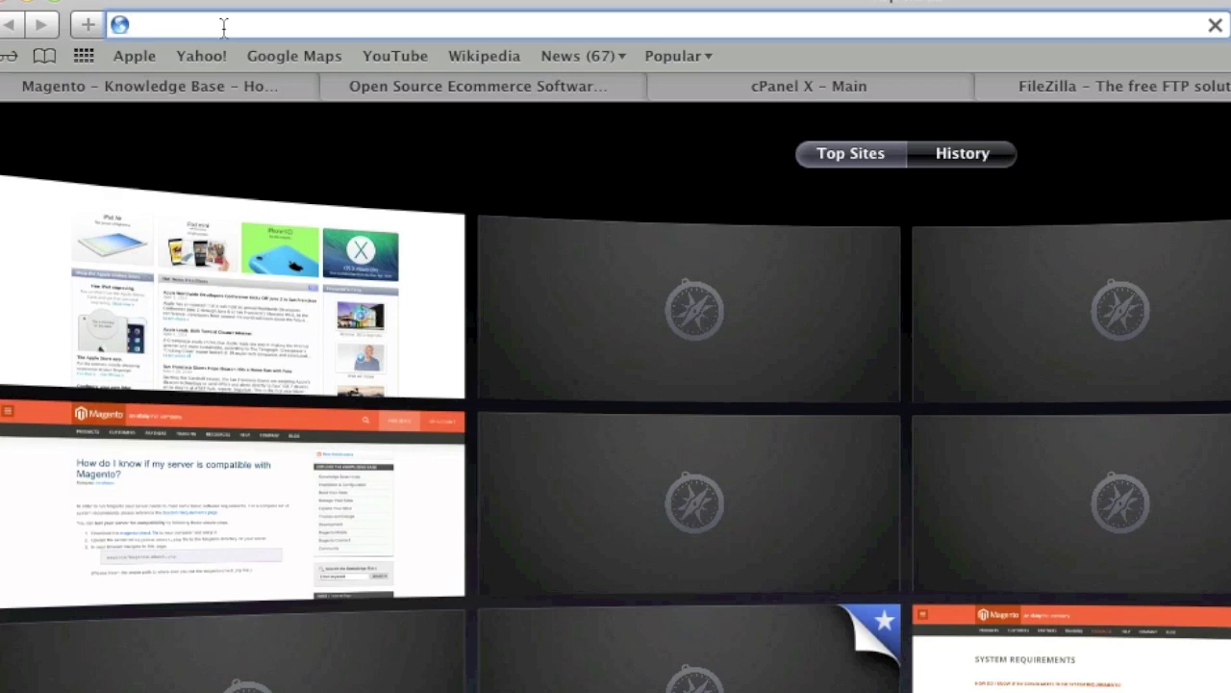
{"action": "type", "text": "isaveplaza.com:2087/"}
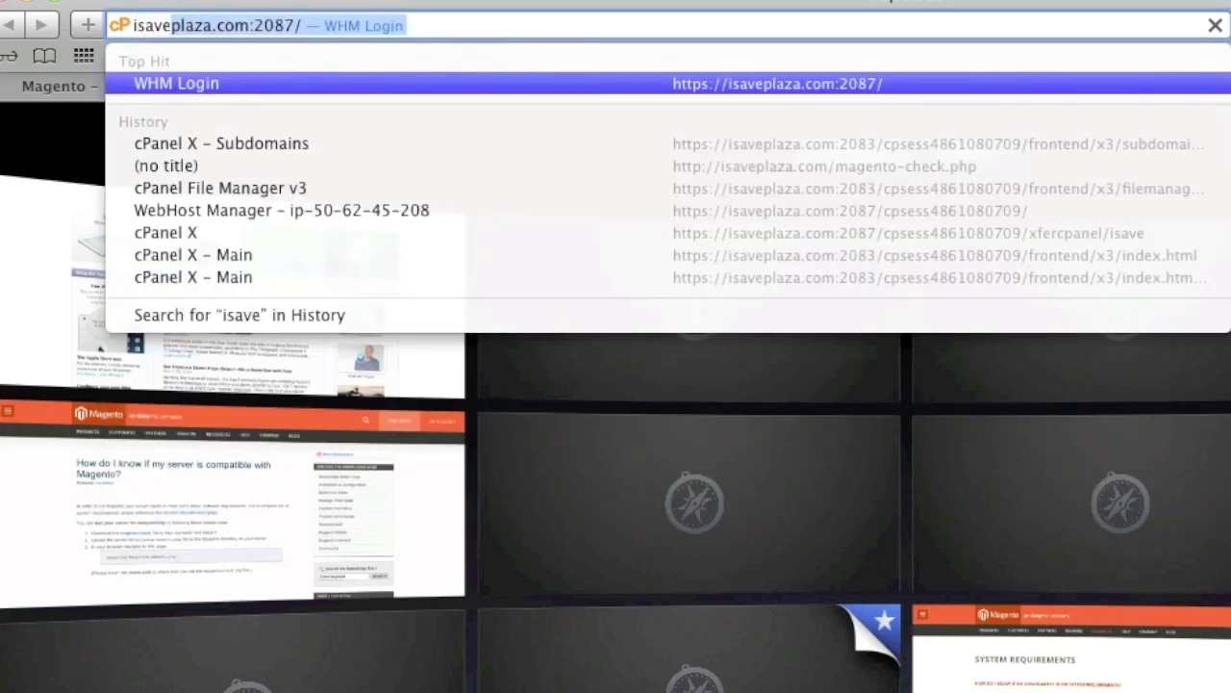
{"action": "key", "text": "Right"}
{"action": "key", "text": "BackSpace"}
{"action": "key", "text": "BackSpace"}
{"action": "key", "text": "BackSpace"}
{"action": "key", "text": "BackSpace"}
{"action": "key", "text": "BackSpace"}
{"action": "key", "text": "BackSpace"}
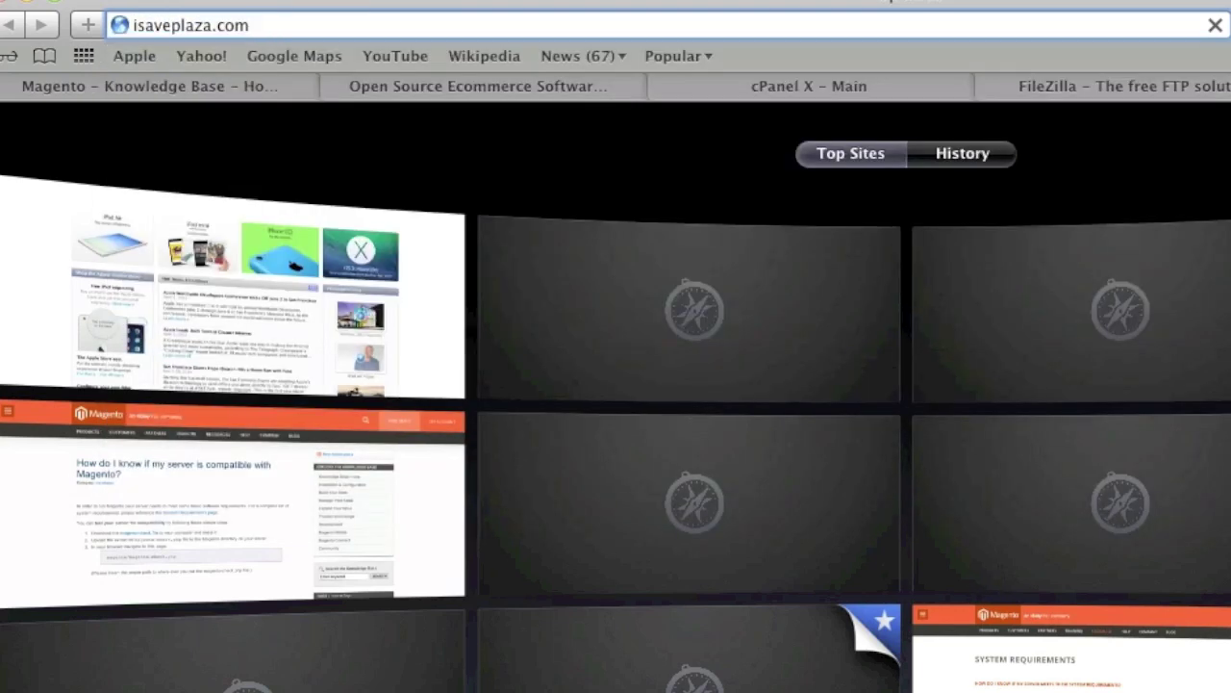
{"action": "type", "text": "/ma"}
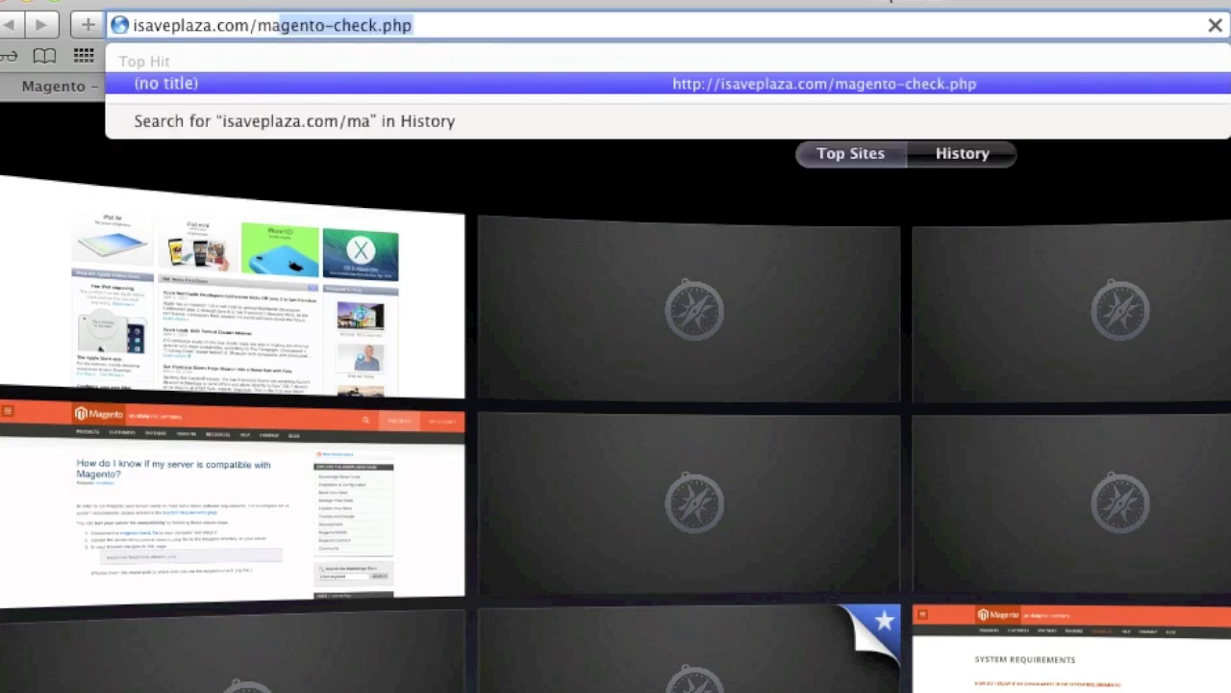
{"action": "key", "text": "Right"}
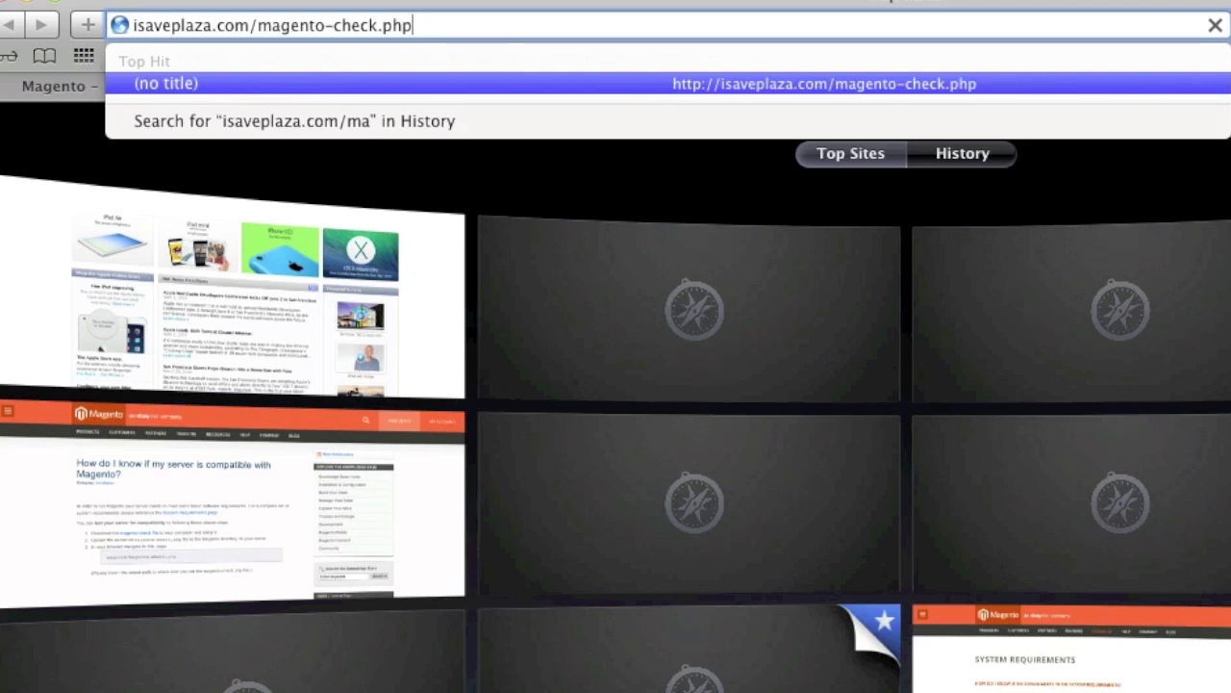
{"action": "key", "text": "Return"}
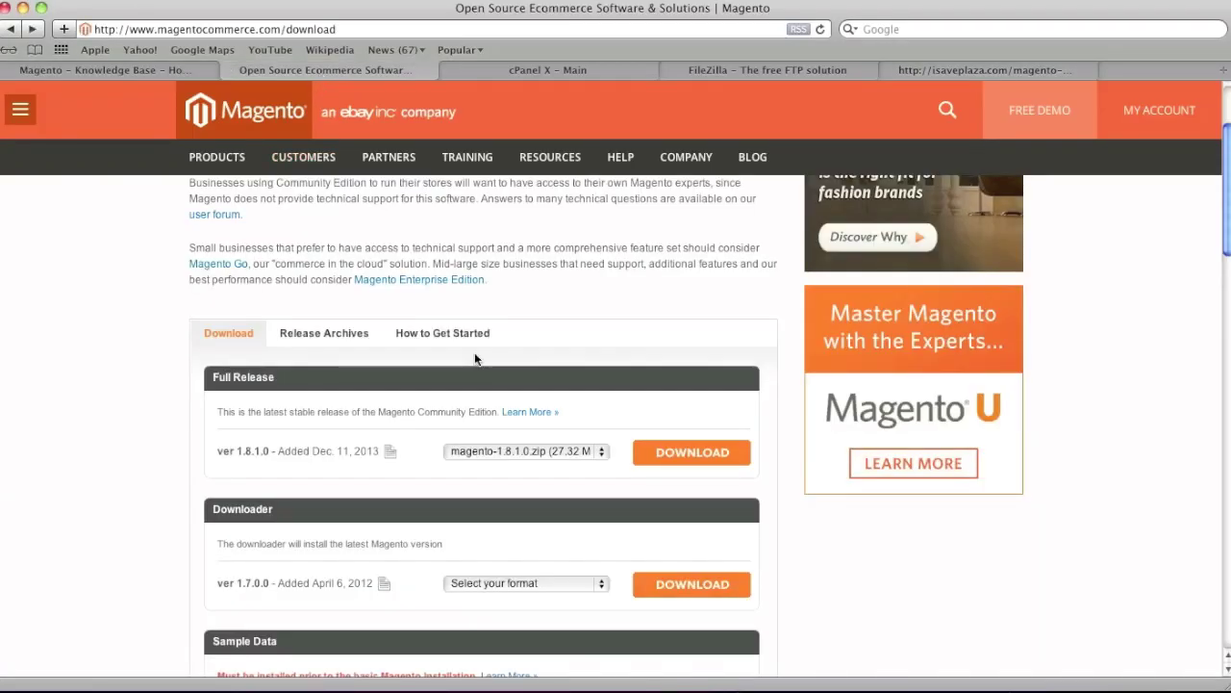
Download the Magento full release in magento-1.8.1.0.zip format, then return to cPanel
{"action": "scroll", "coordinate": [476, 352], "scroll_direction": "down", "scroll_amount": 3}
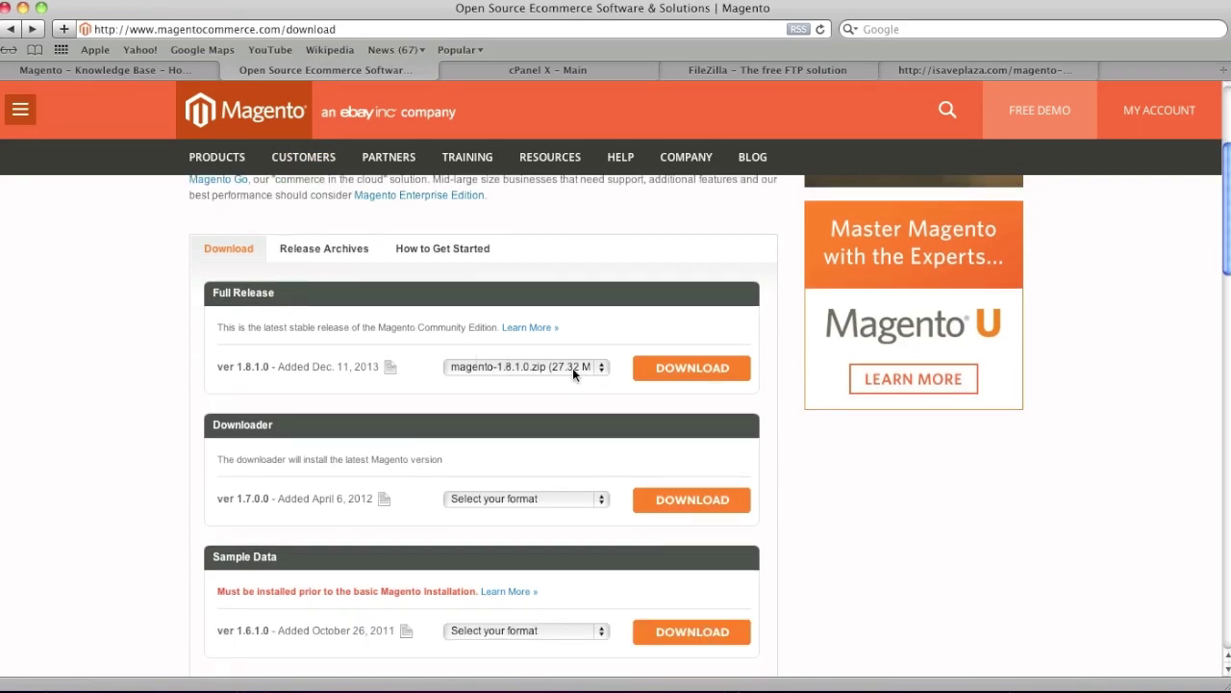
{"action": "left_click", "coordinate": [575, 370]}
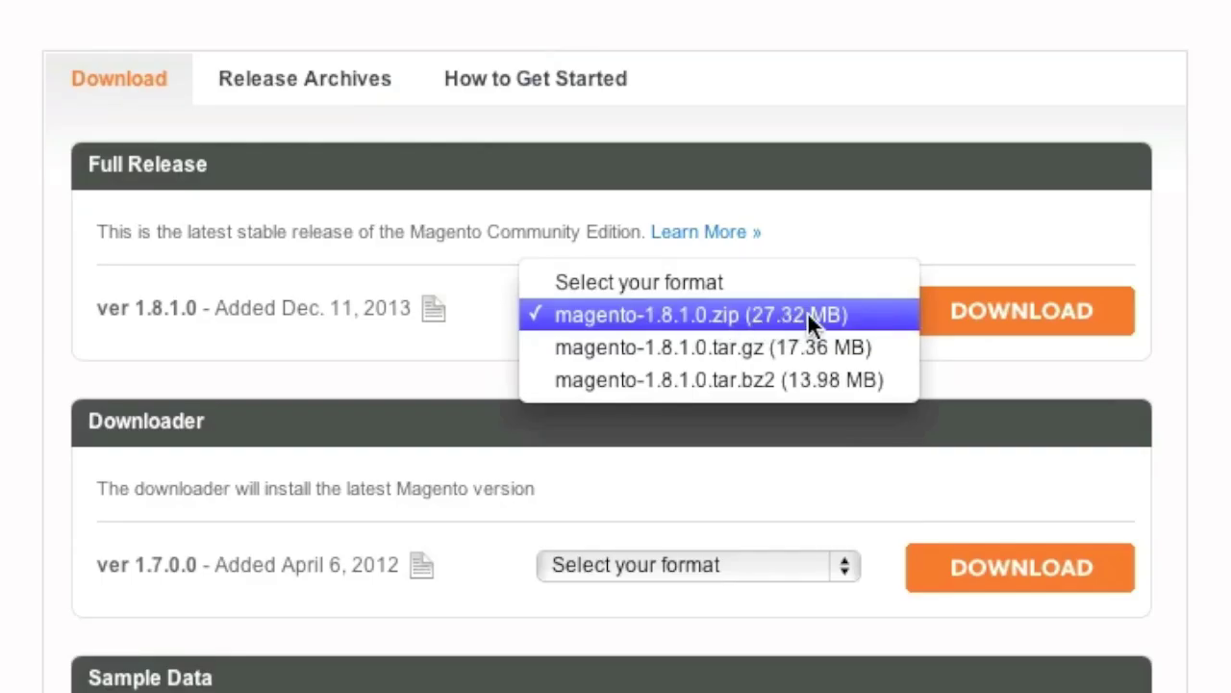
{"action": "left_click", "coordinate": [807, 313]}
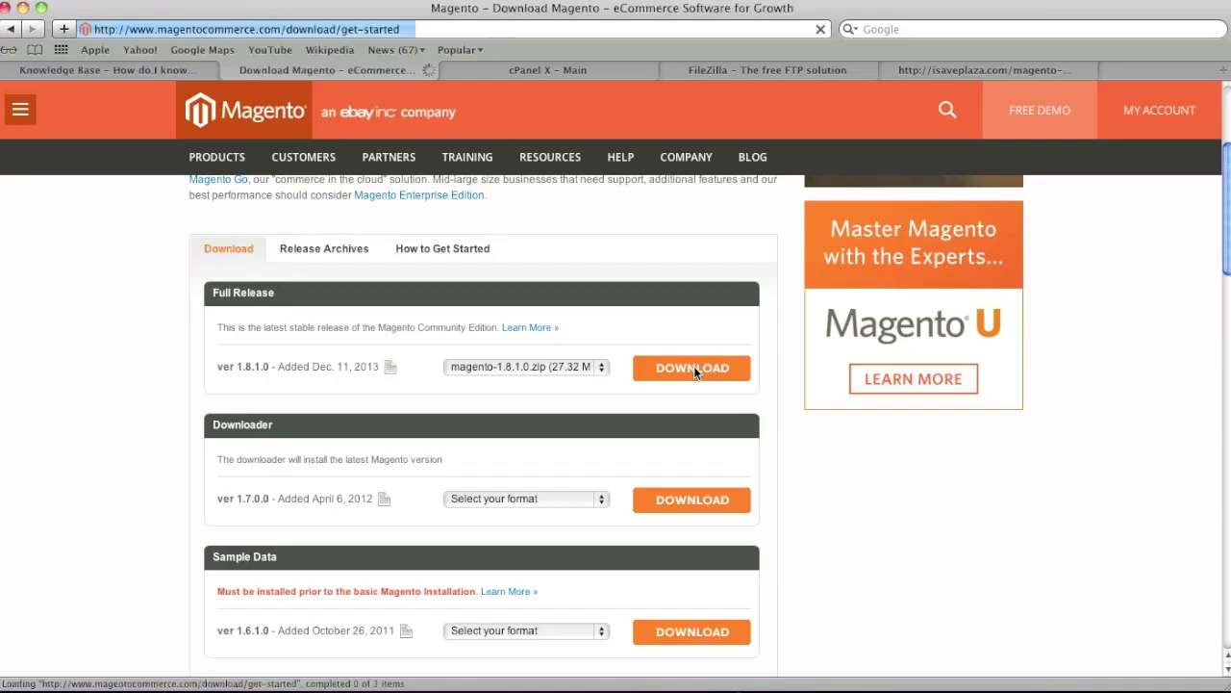
{"action": "left_click", "coordinate": [1025, 313]}
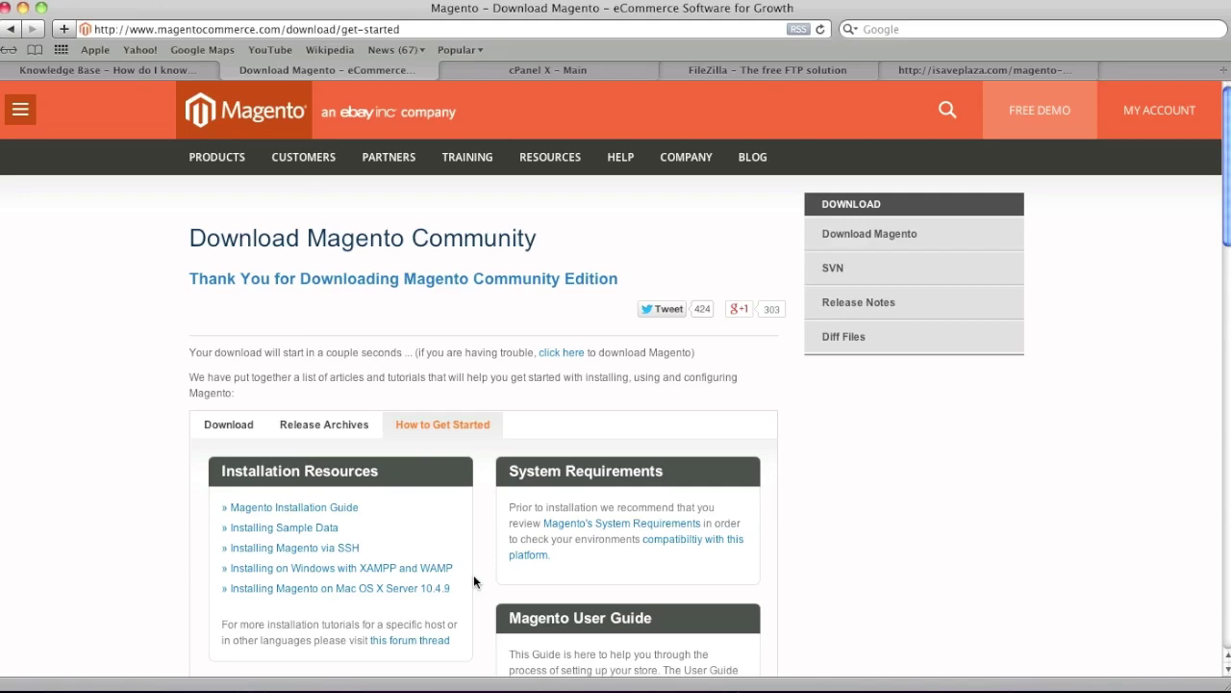
{"action": "left_click", "coordinate": [525, 70]}
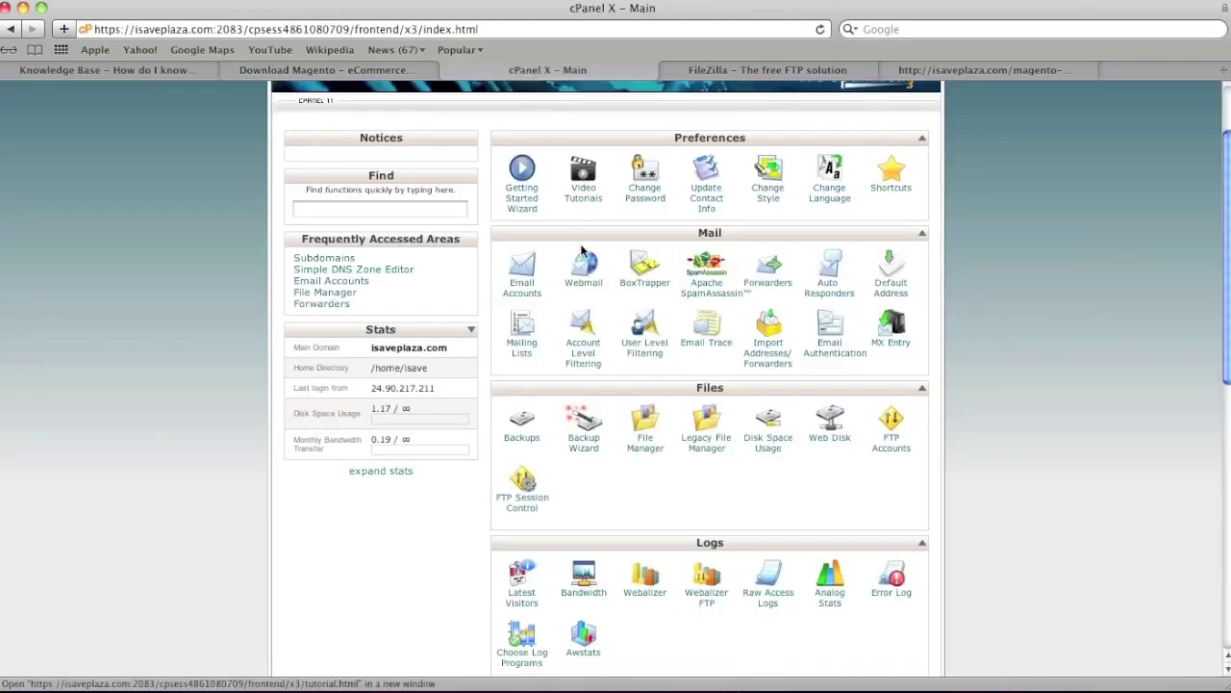
Open cPanel File Manager on the public_html web root, then return to FileZilla
{"action": "left_click", "coordinate": [651, 433]}
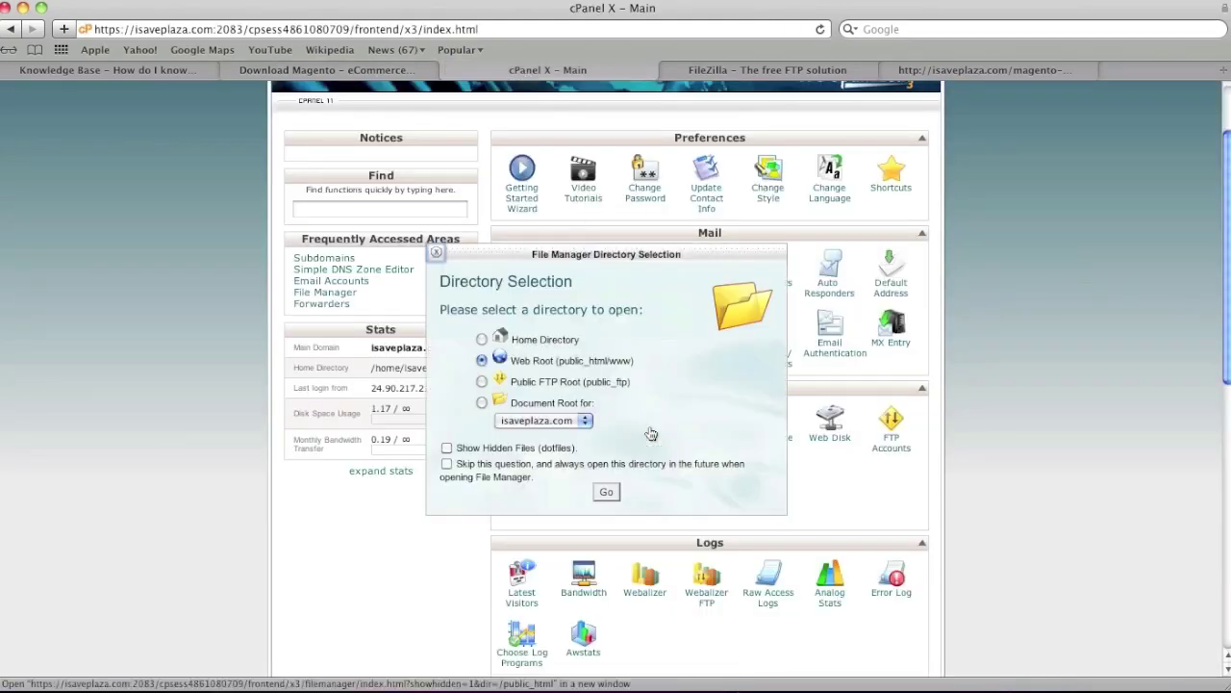
{"action": "left_click", "coordinate": [606, 492]}
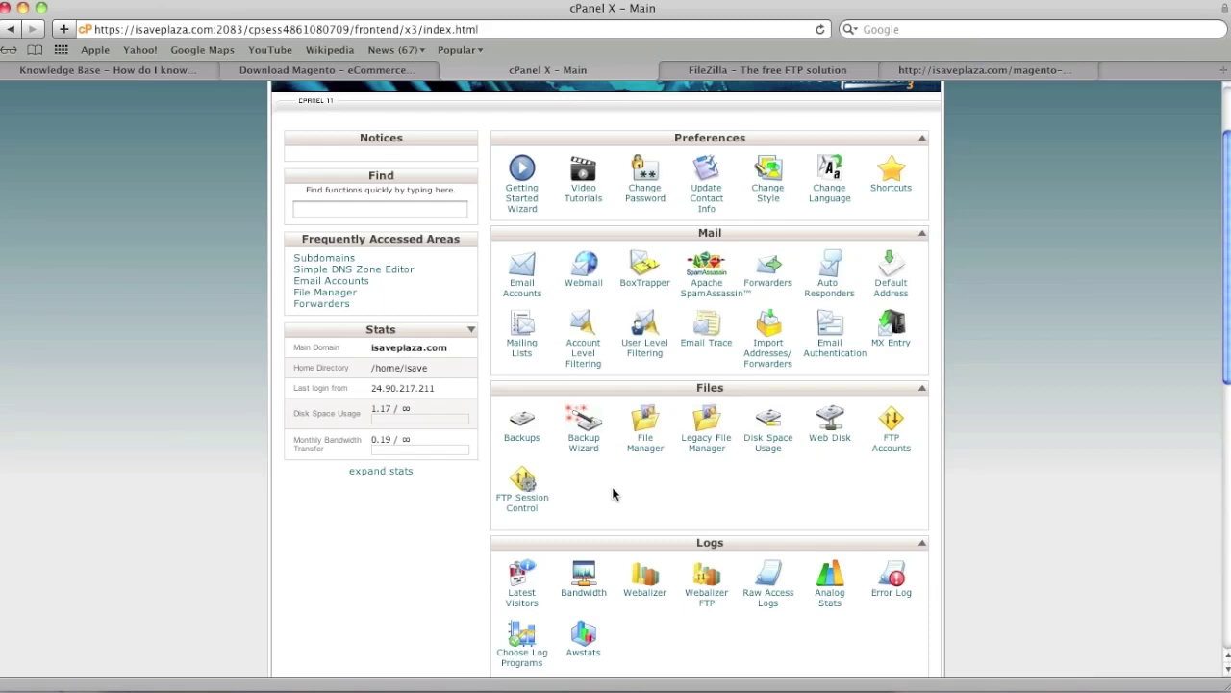
{"action": "left_click", "coordinate": [789, 683]}
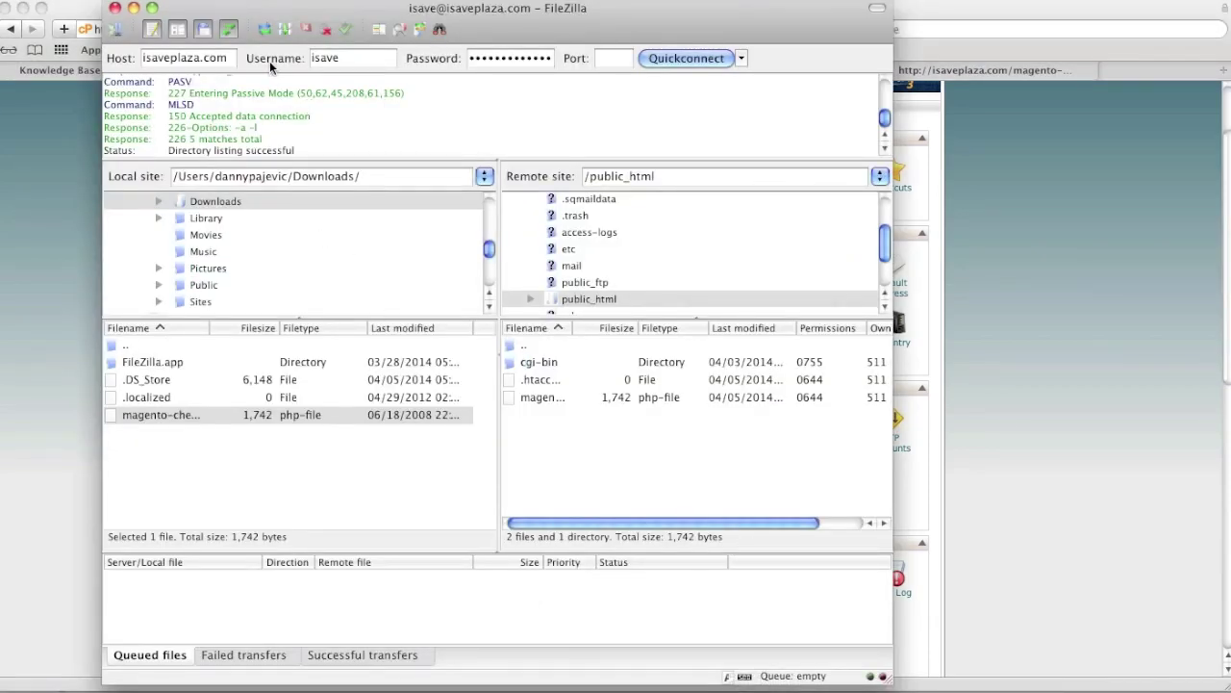
Refresh FileZilla to show the local magento folder and strip the port and path from the cPanel address
{"action": "left_click", "coordinate": [267, 33]}
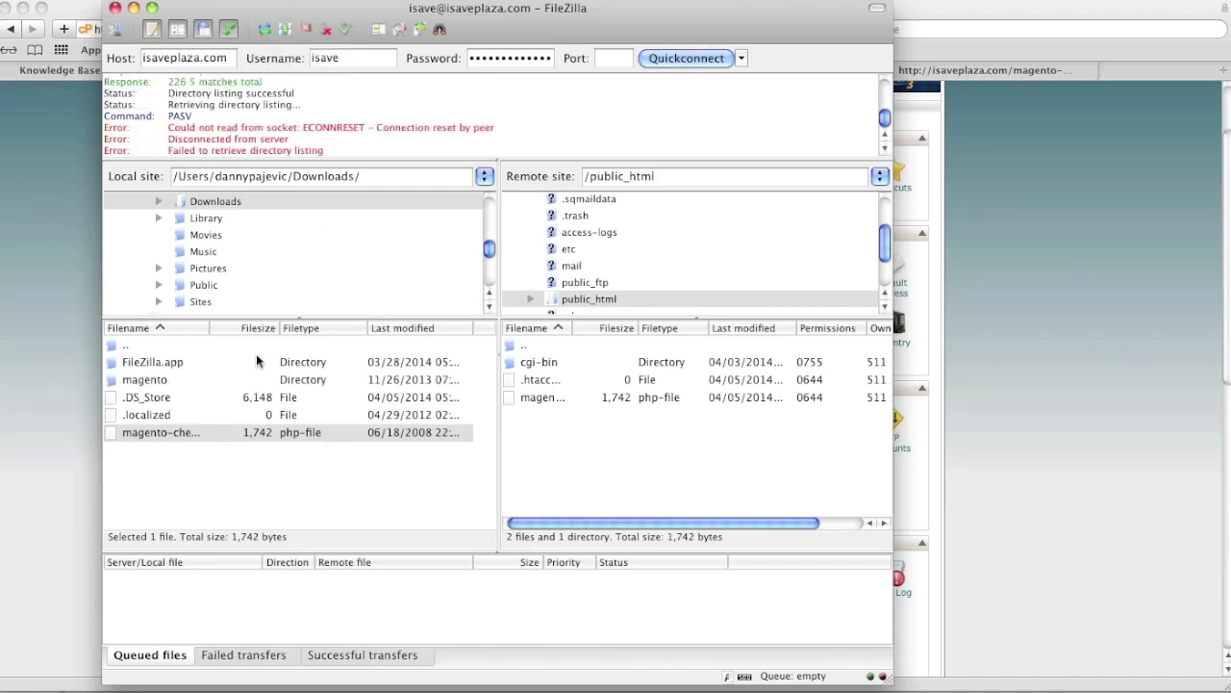
{"action": "left_click", "coordinate": [162, 380]}
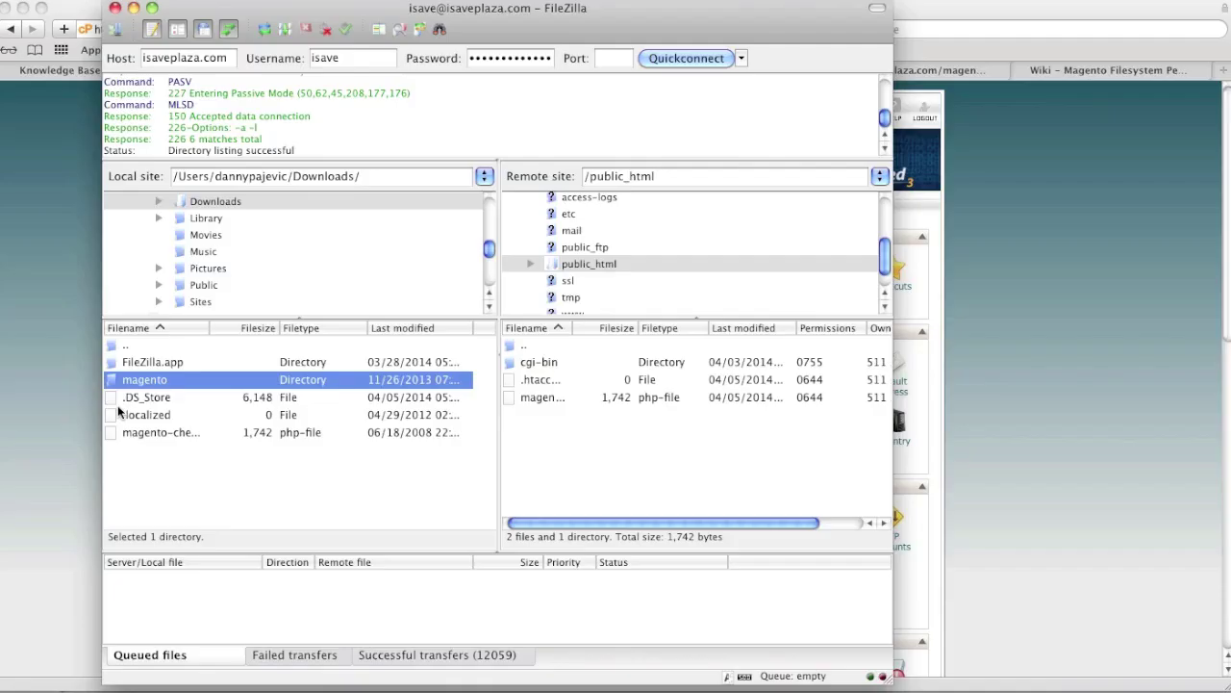
{"action": "left_click", "coordinate": [68, 419]}
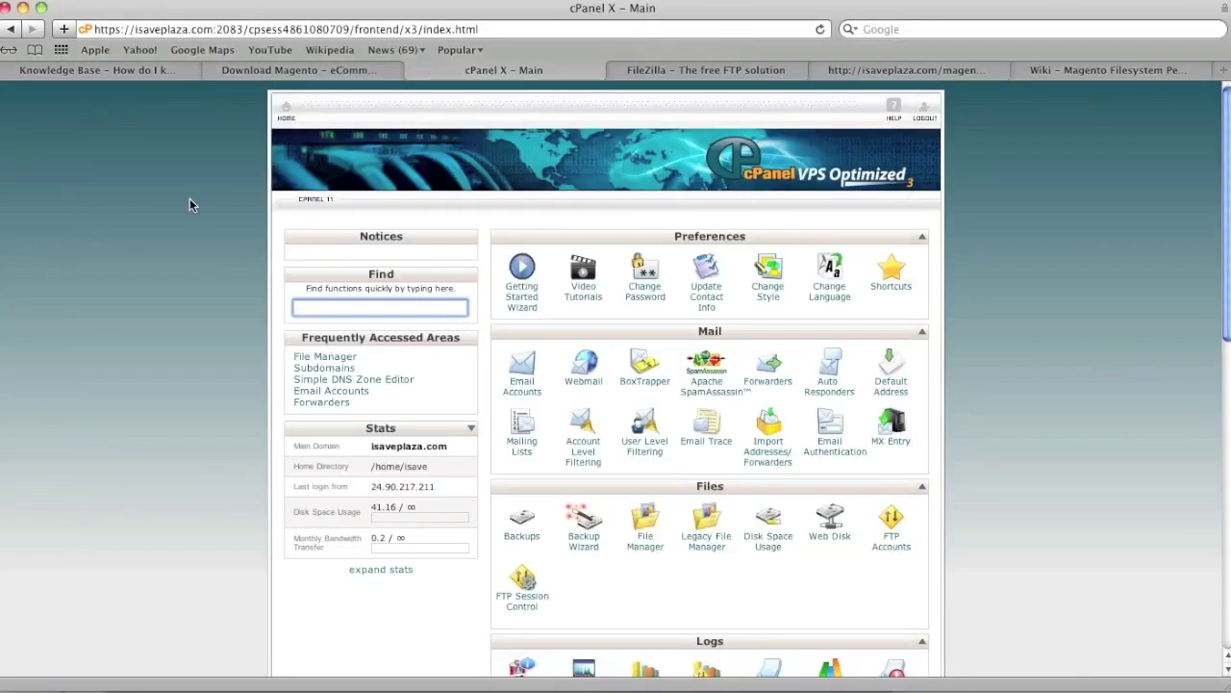
{"action": "left_click_drag", "start_coordinate": [218, 30], "coordinate": [525, 35]}
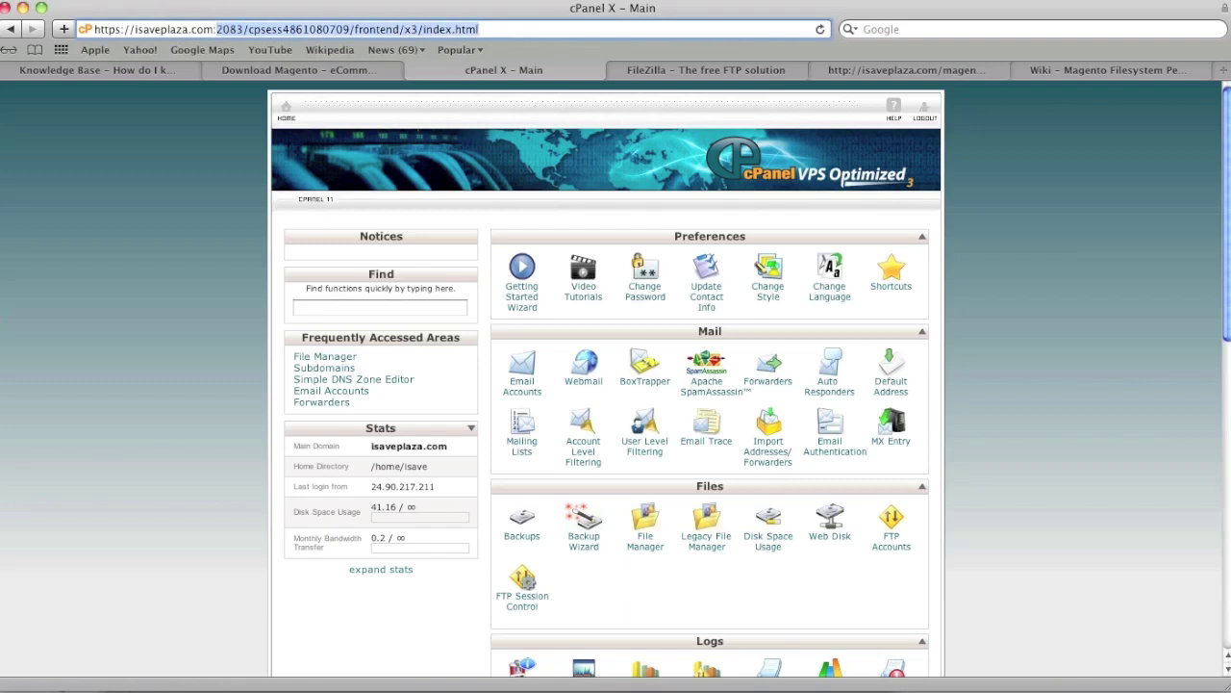
{"action": "key", "text": "BackSpace"}
{"action": "key", "text": "BackSpace"}
{"action": "type", "text": "//isaveplaza.com/"}
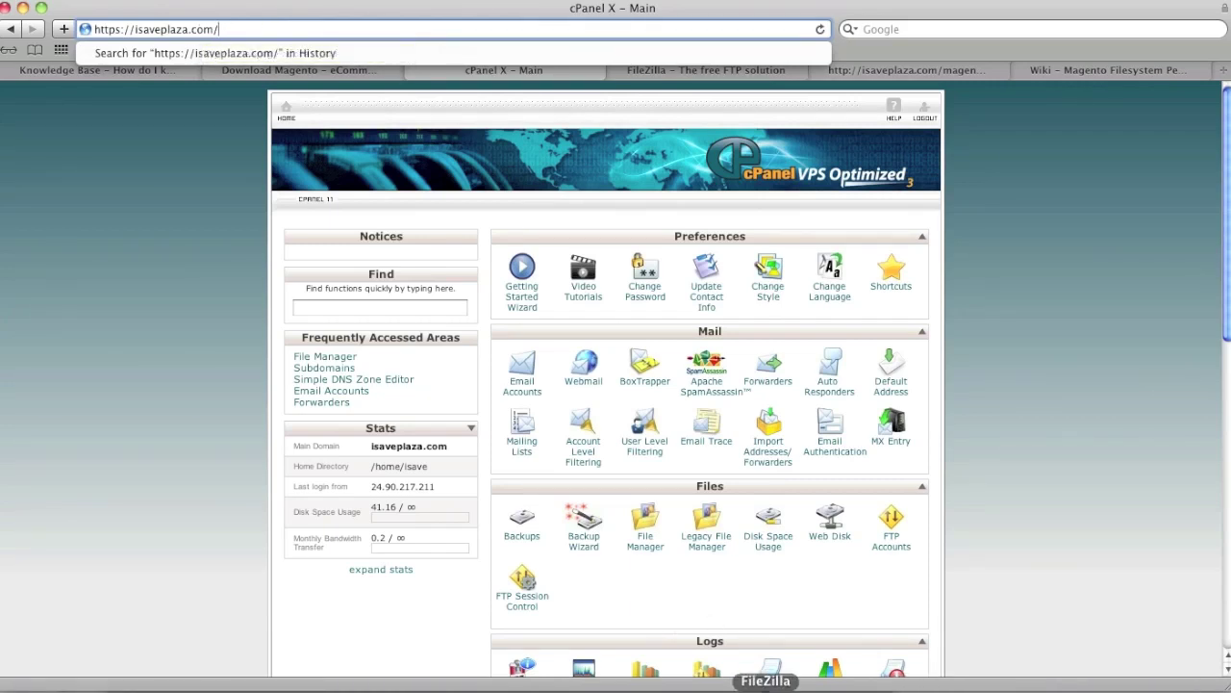
{"action": "left_click", "coordinate": [766, 689]}
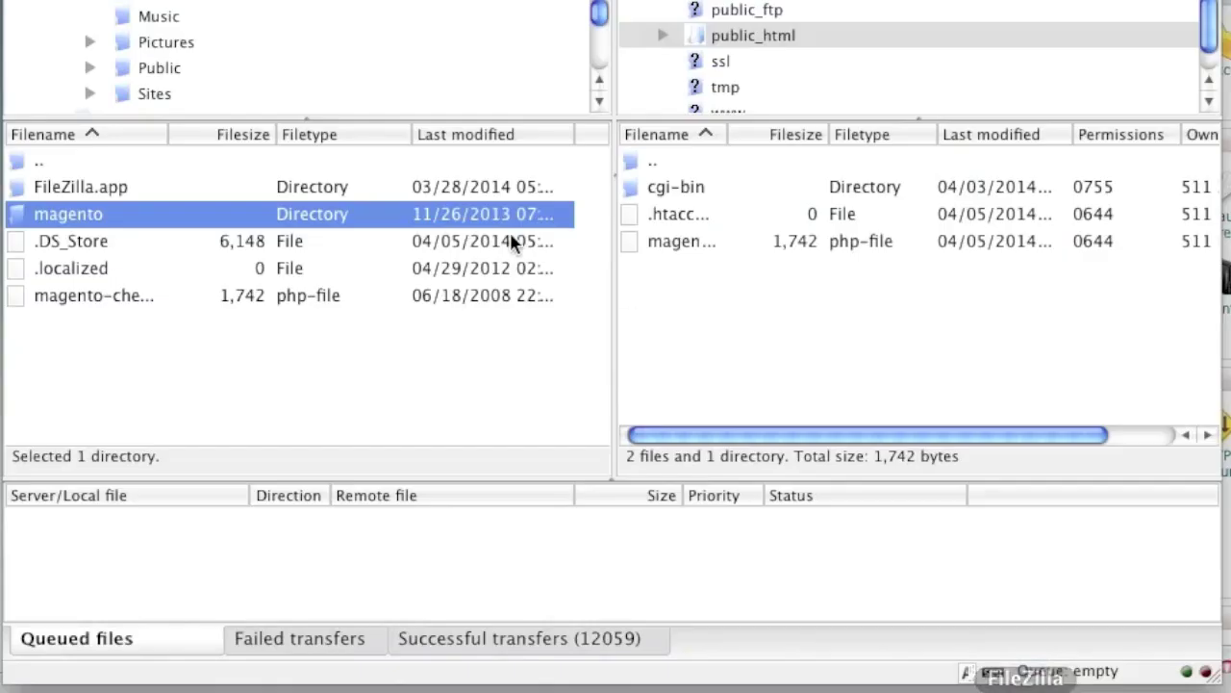
Select every item inside the local magento folder and upload them all to /public_html
{"action": "double_click", "coordinate": [189, 224]}
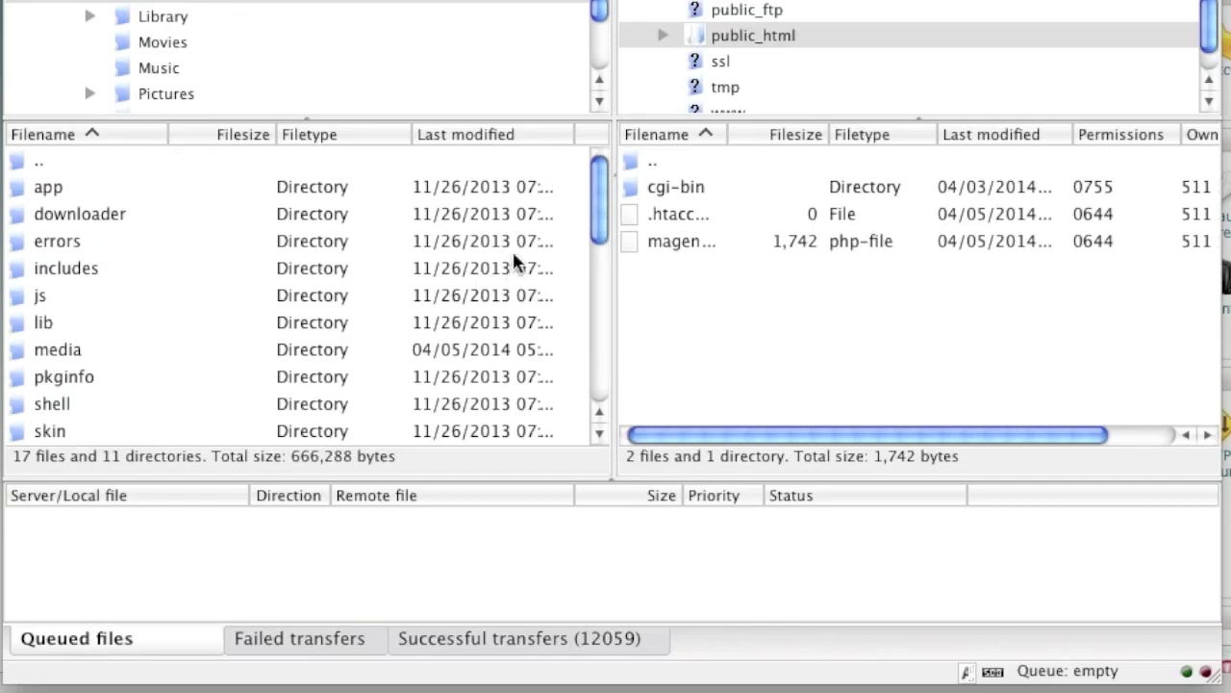
{"action": "double_click", "coordinate": [21, 162]}
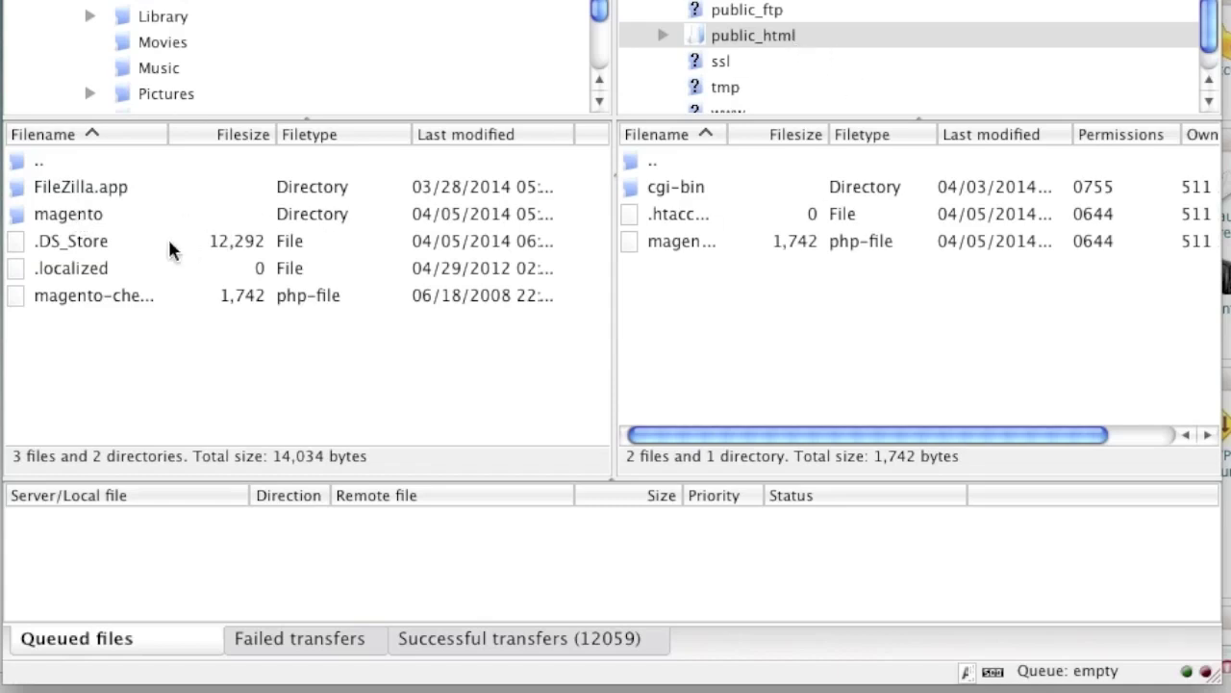
{"action": "double_click", "coordinate": [72, 214]}
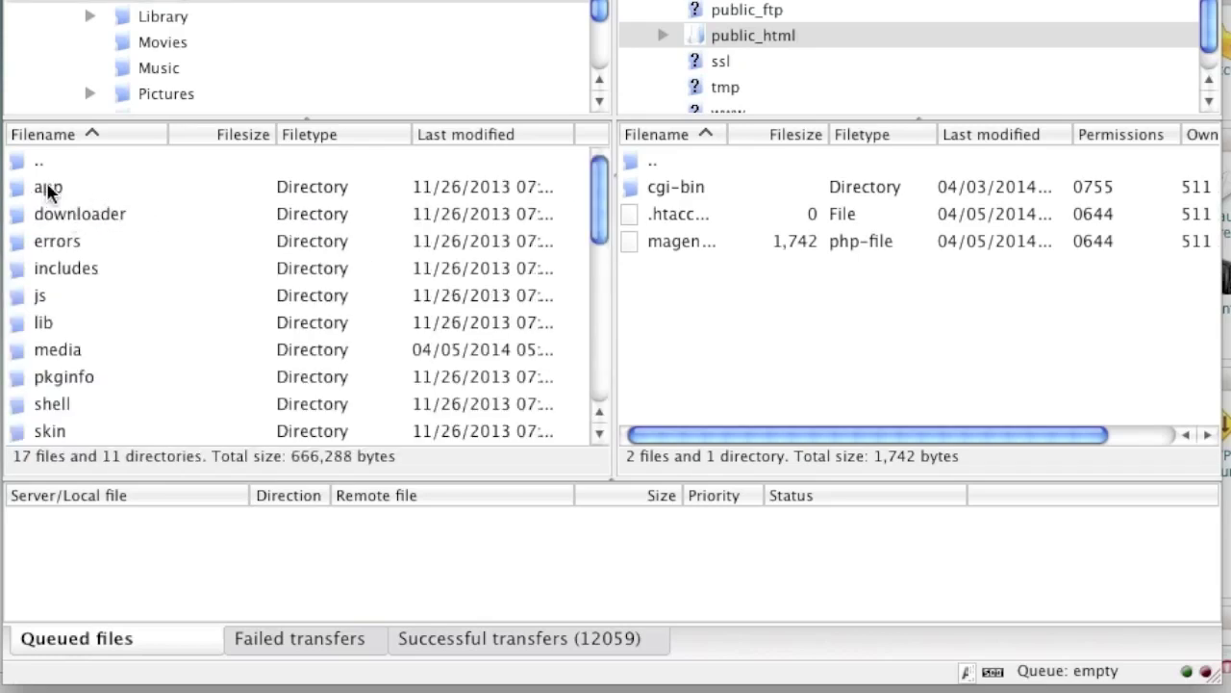
{"action": "left_click_drag", "start_coordinate": [604, 196], "coordinate": [595, 123]}
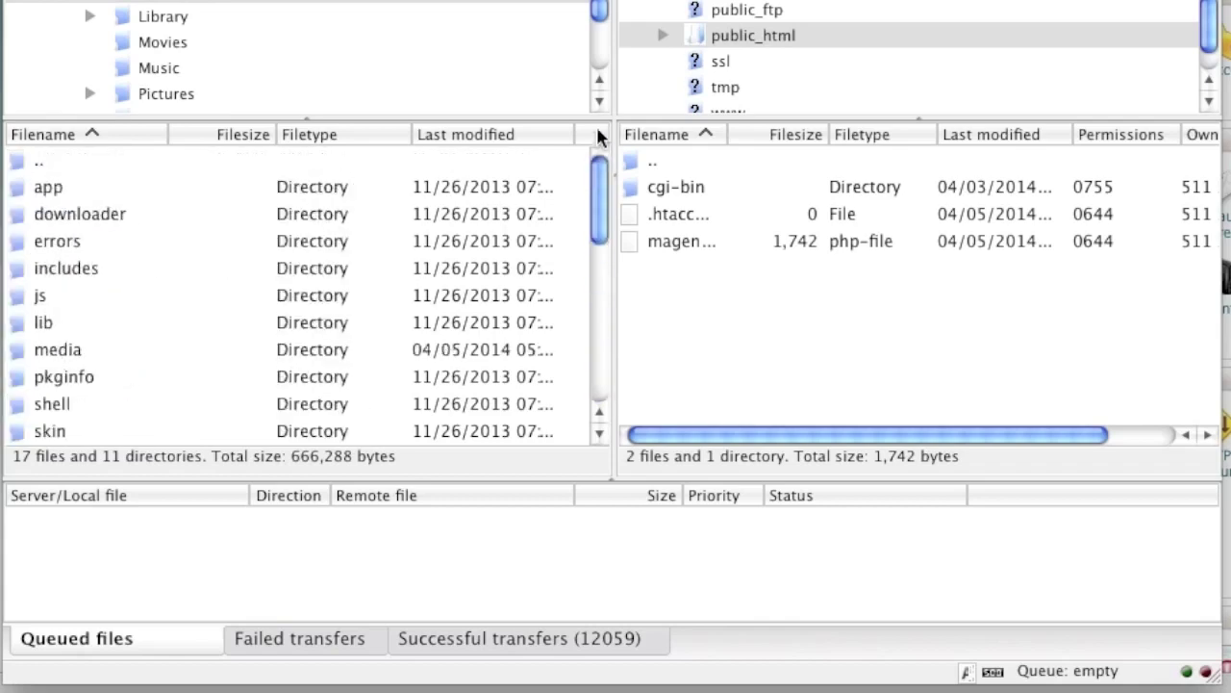
{"action": "left_click", "coordinate": [47, 184]}
{"action": "scroll", "coordinate": [288, 268], "scroll_direction": "down", "scroll_amount": 5}
{"action": "scroll", "coordinate": [288, 268], "scroll_direction": "down", "scroll_amount": 5}
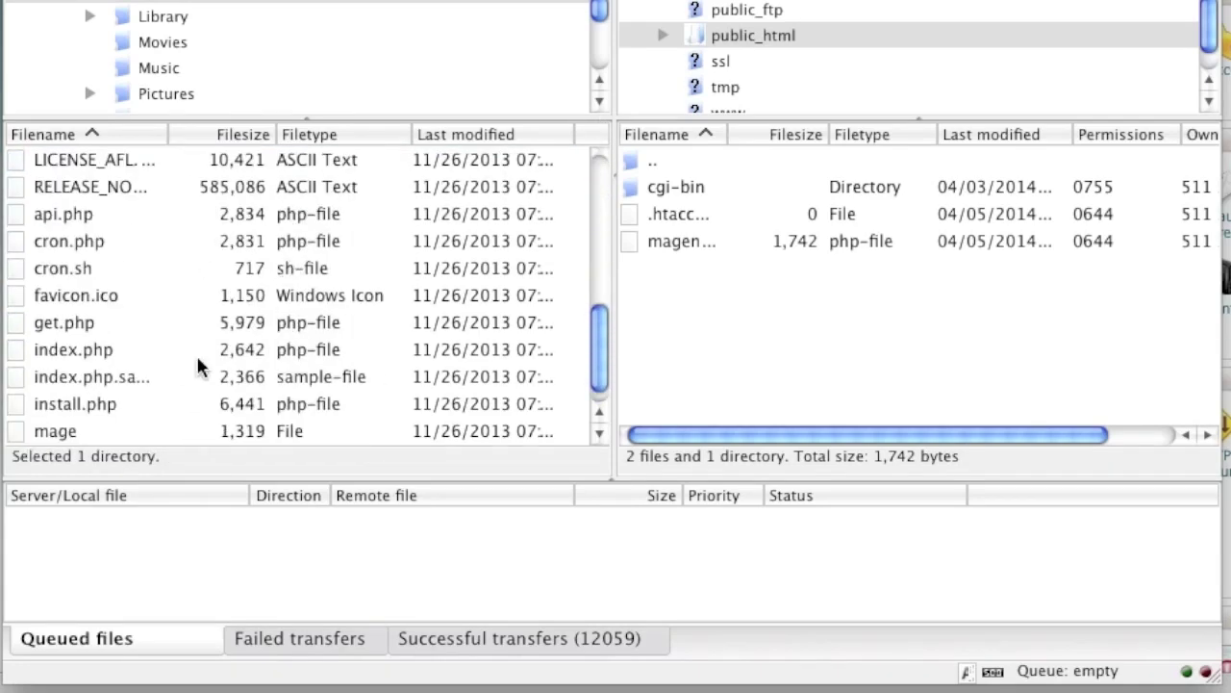
{"action": "left_click", "coordinate": [89, 431], "text": "shift"}
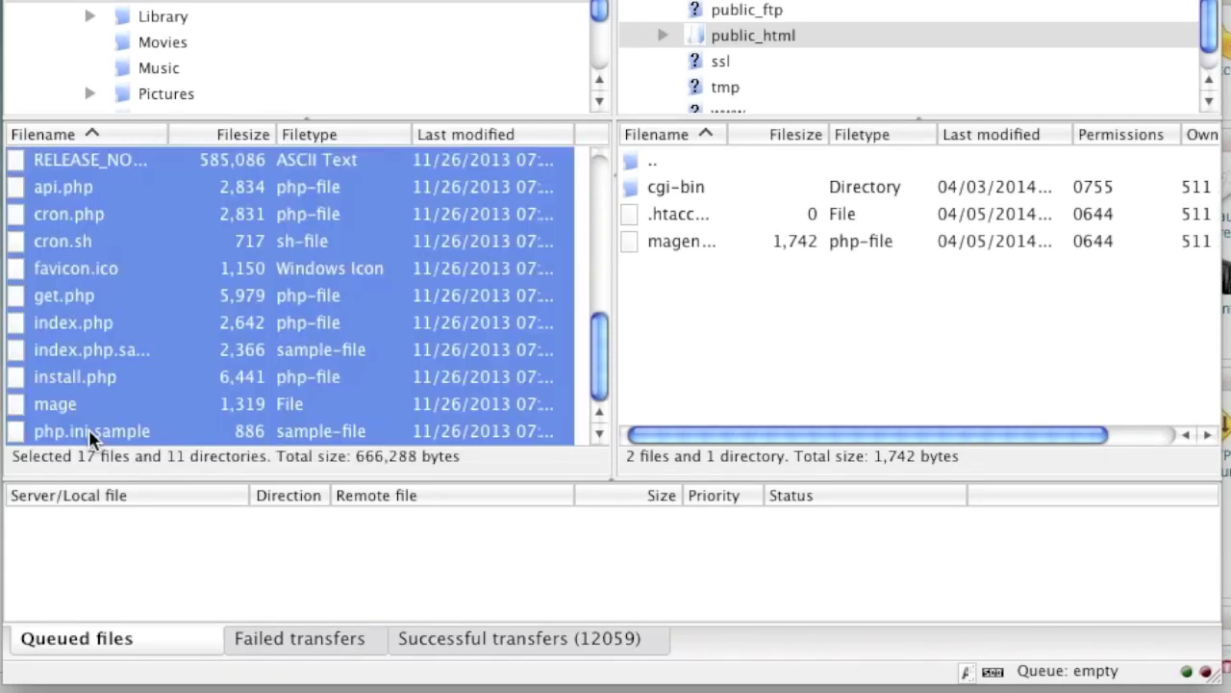
{"action": "right_click", "coordinate": [114, 267]}
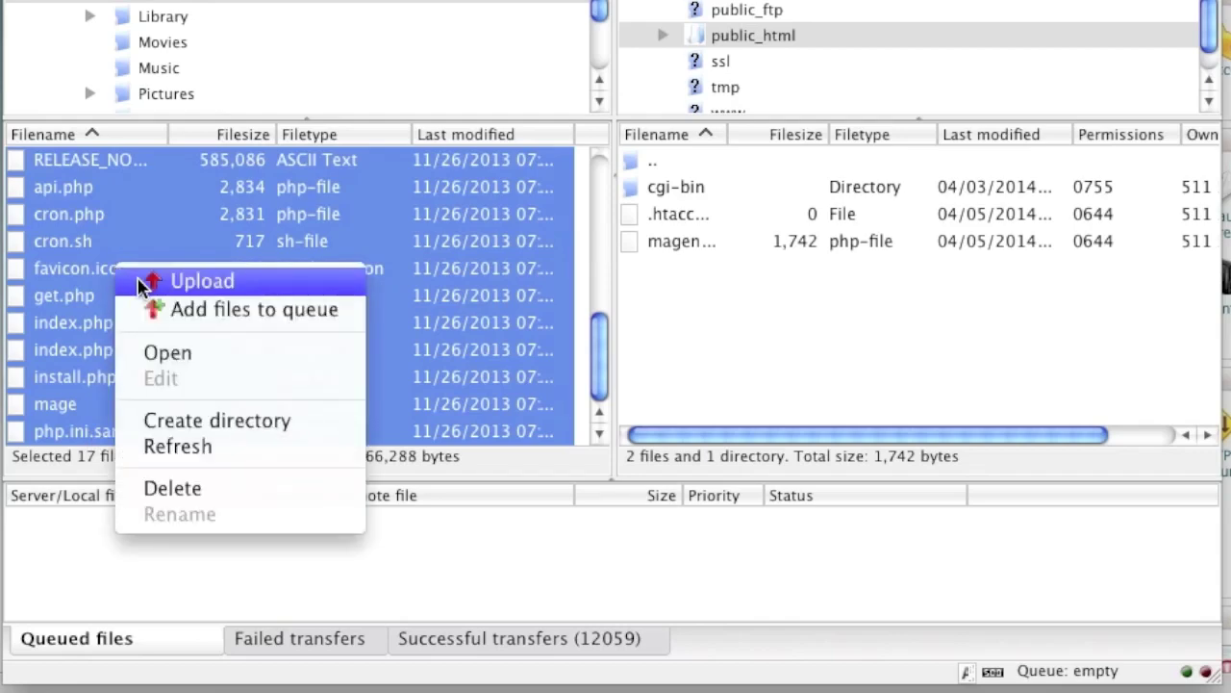
{"action": "left_click", "coordinate": [143, 281]}
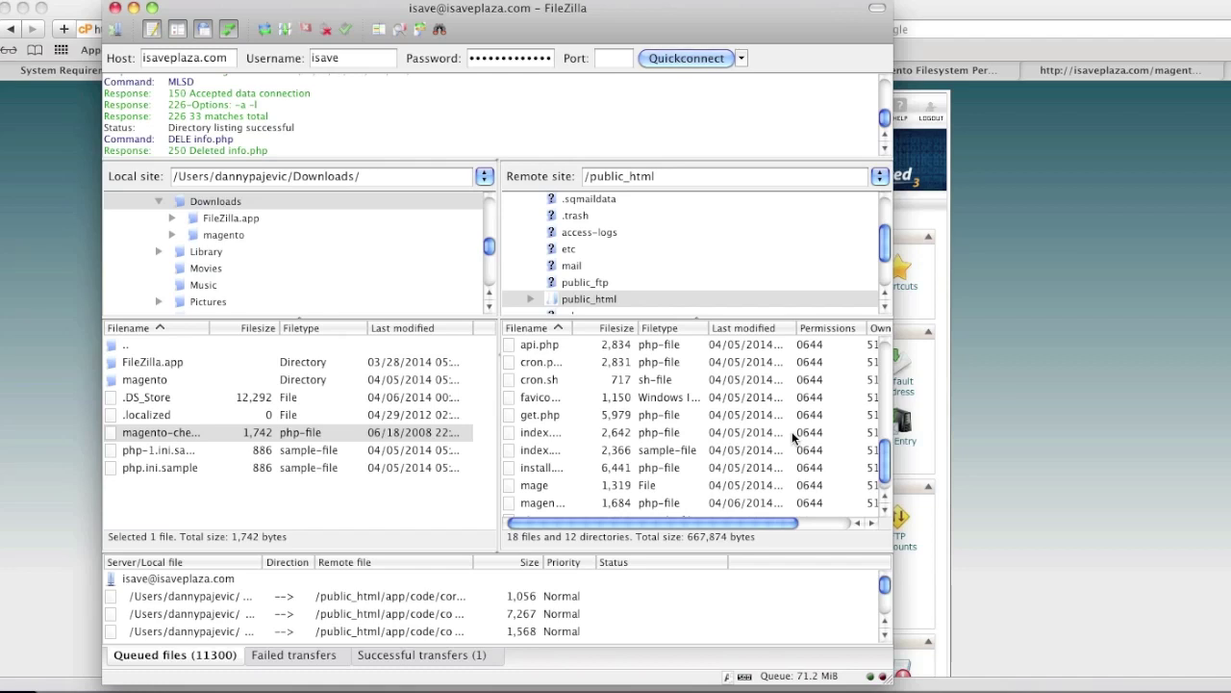
{"action": "left_click", "coordinate": [1074, 369]}
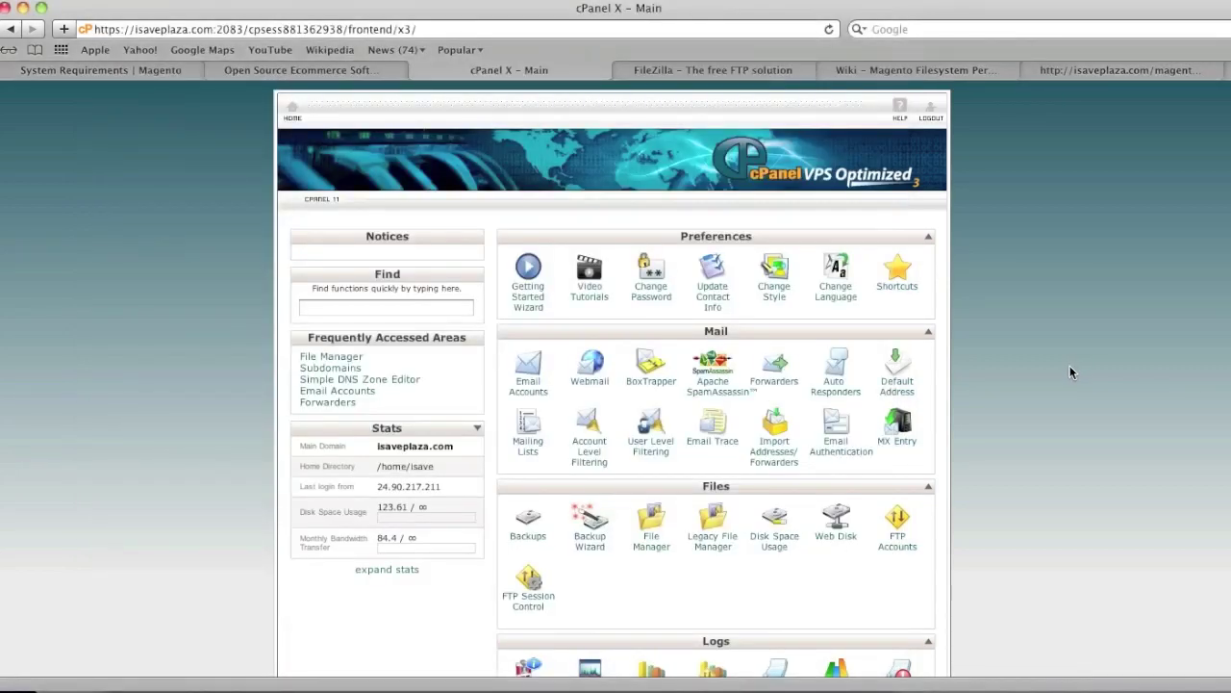
{"action": "scroll", "coordinate": [1070, 367], "scroll_direction": "down", "scroll_amount": 3}
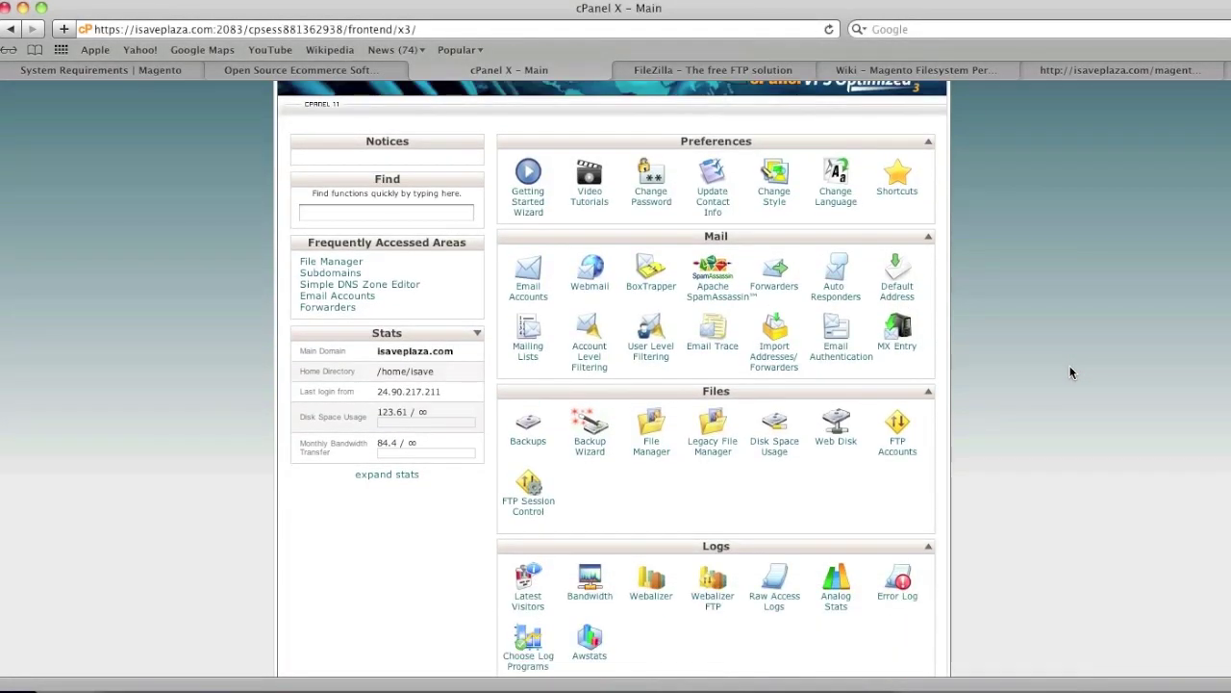
{"action": "scroll", "coordinate": [1072, 372], "scroll_direction": "down", "scroll_amount": 3}
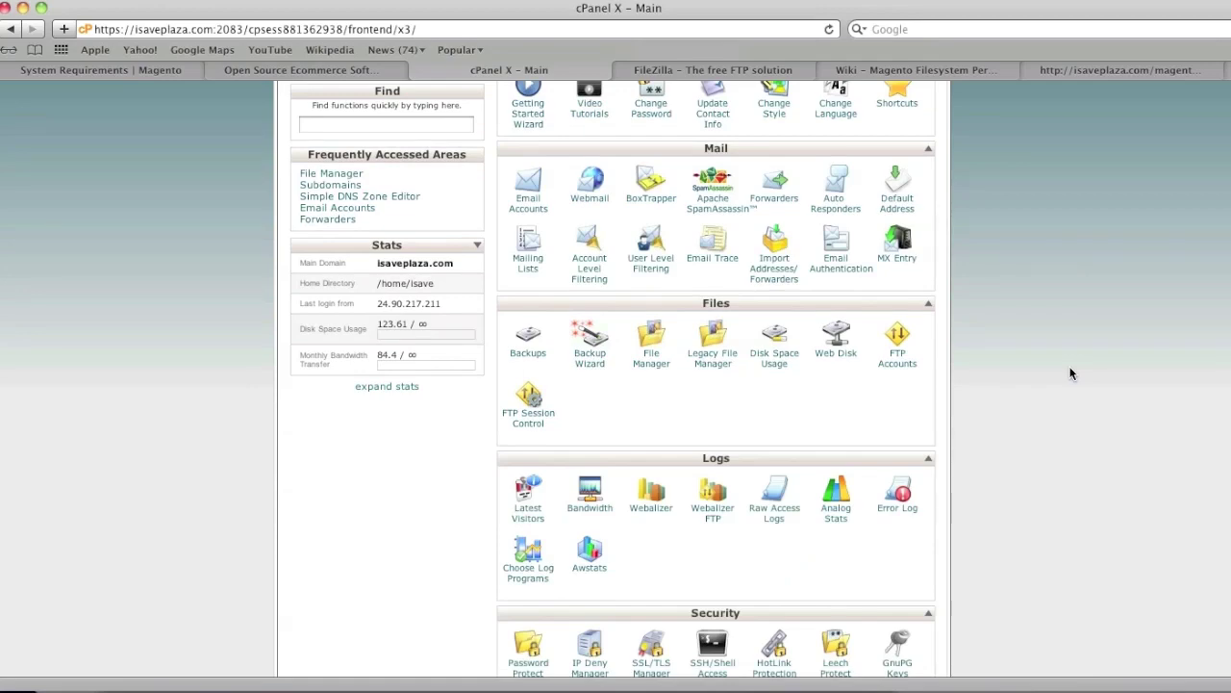
{"action": "scroll", "coordinate": [1072, 373], "scroll_direction": "down", "scroll_amount": 3}
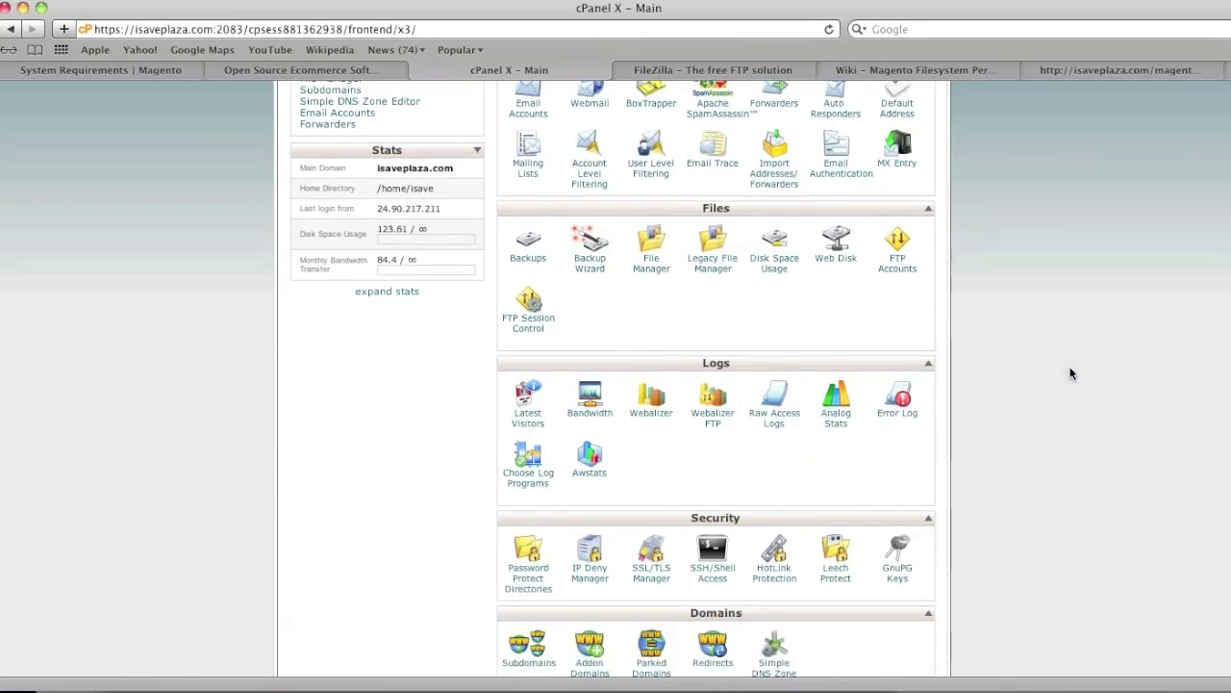
{"action": "scroll", "coordinate": [1072, 373], "scroll_direction": "down", "scroll_amount": 3}
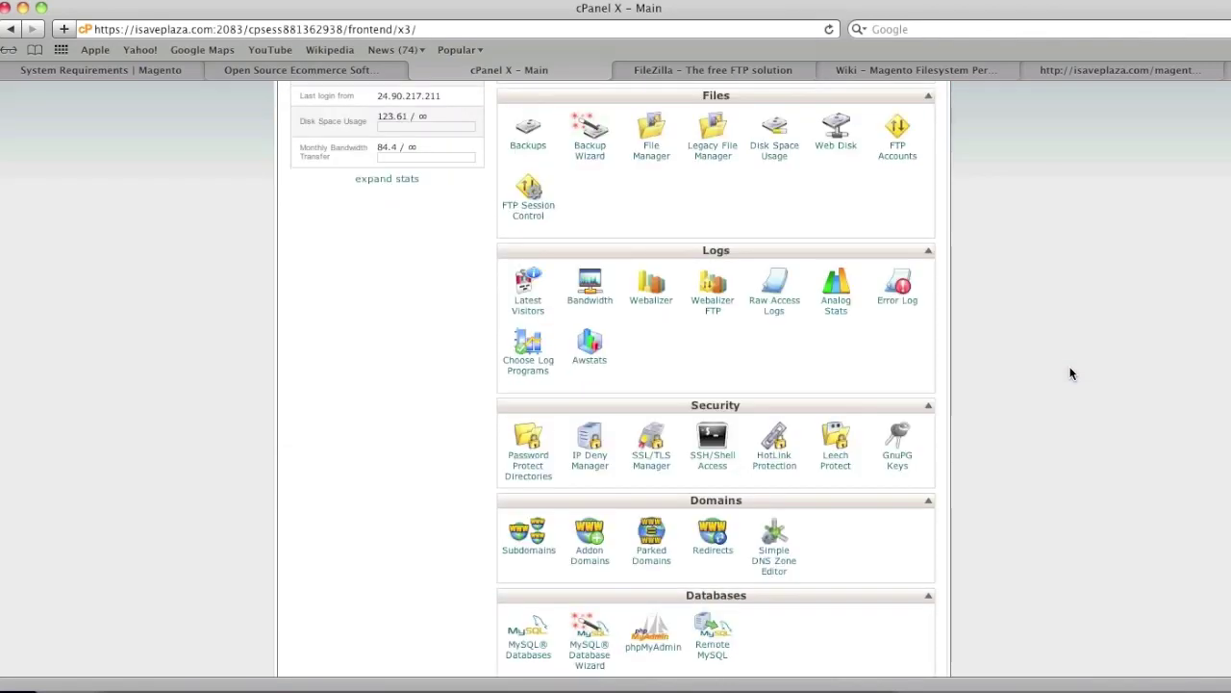
{"action": "scroll", "coordinate": [1071, 373], "scroll_direction": "down", "scroll_amount": 1}
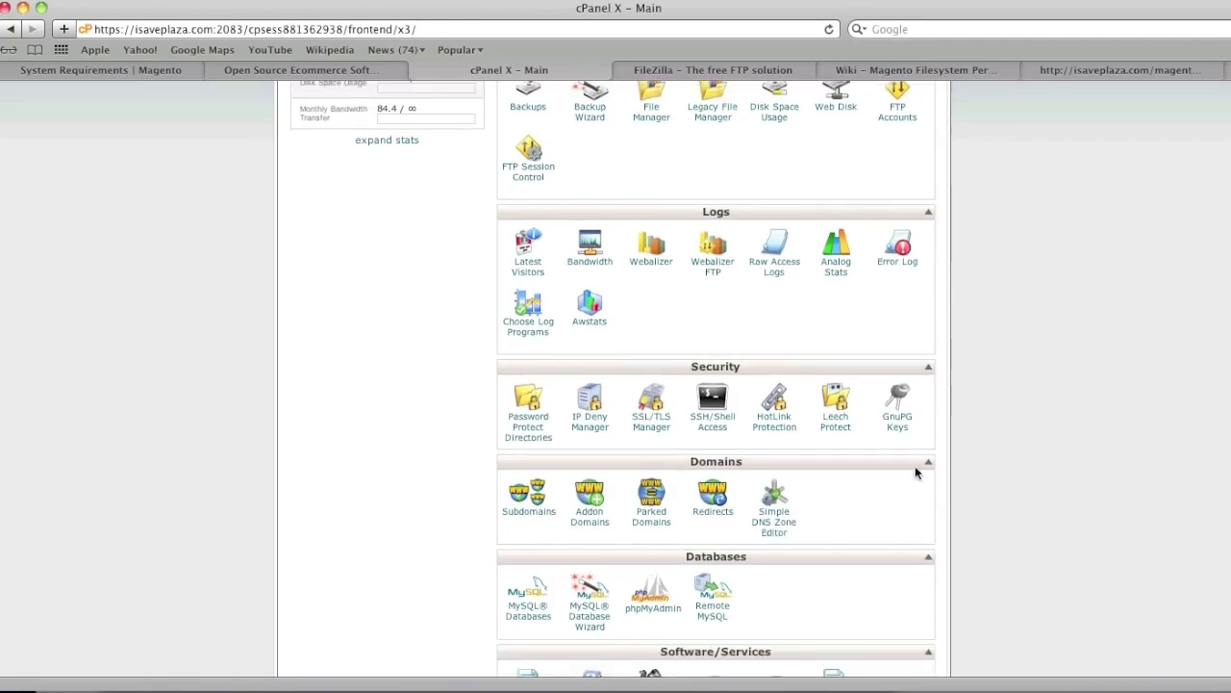
Create a MySQL database named mystore, giving isave_mystore
{"action": "left_click", "coordinate": [536, 617]}
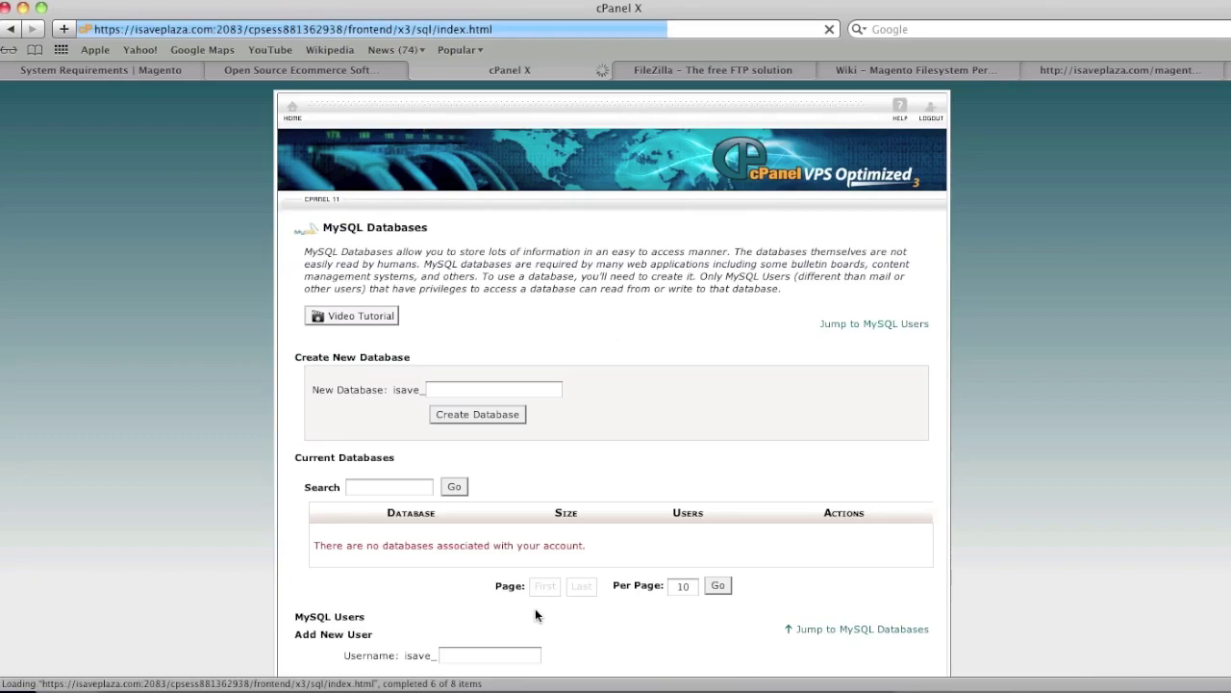
{"action": "left_click", "coordinate": [509, 389]}
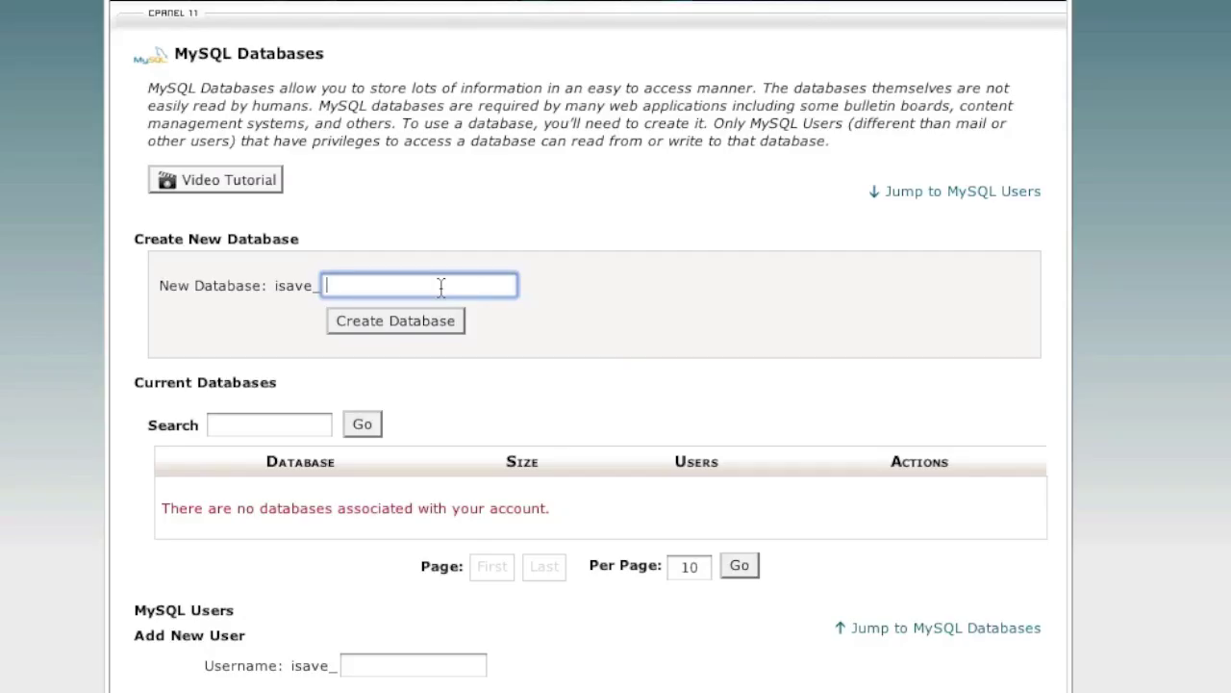
{"action": "type", "text": "mystore"}
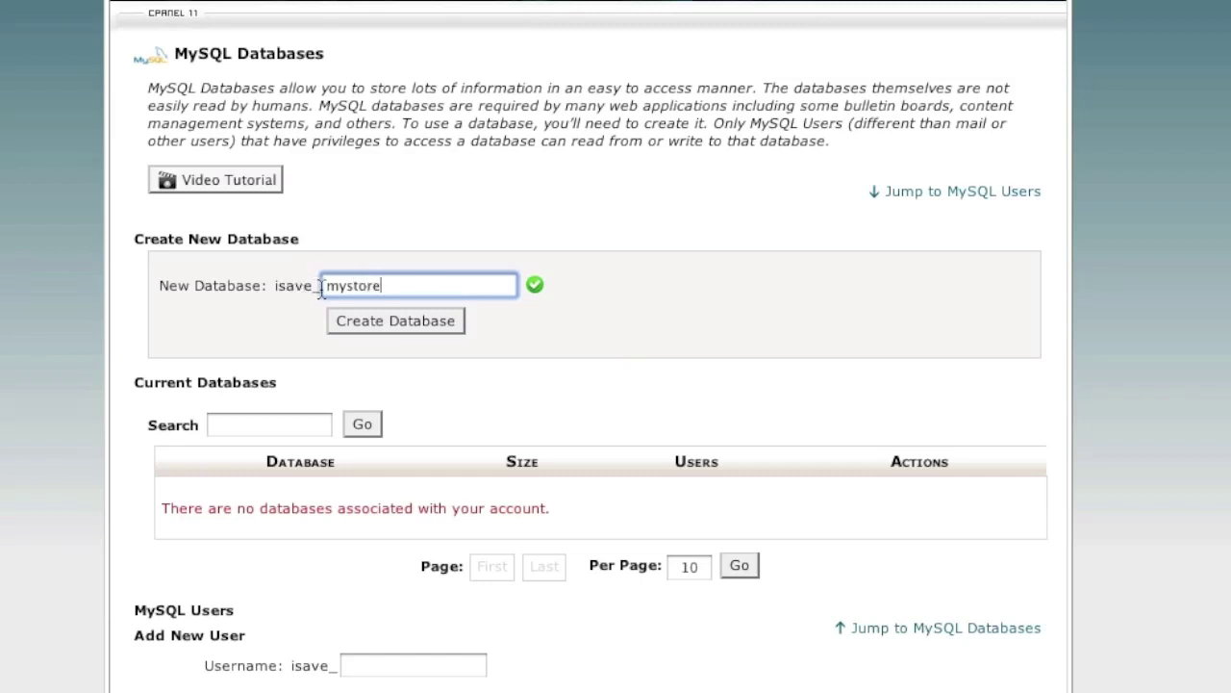
{"action": "left_click", "coordinate": [394, 321]}
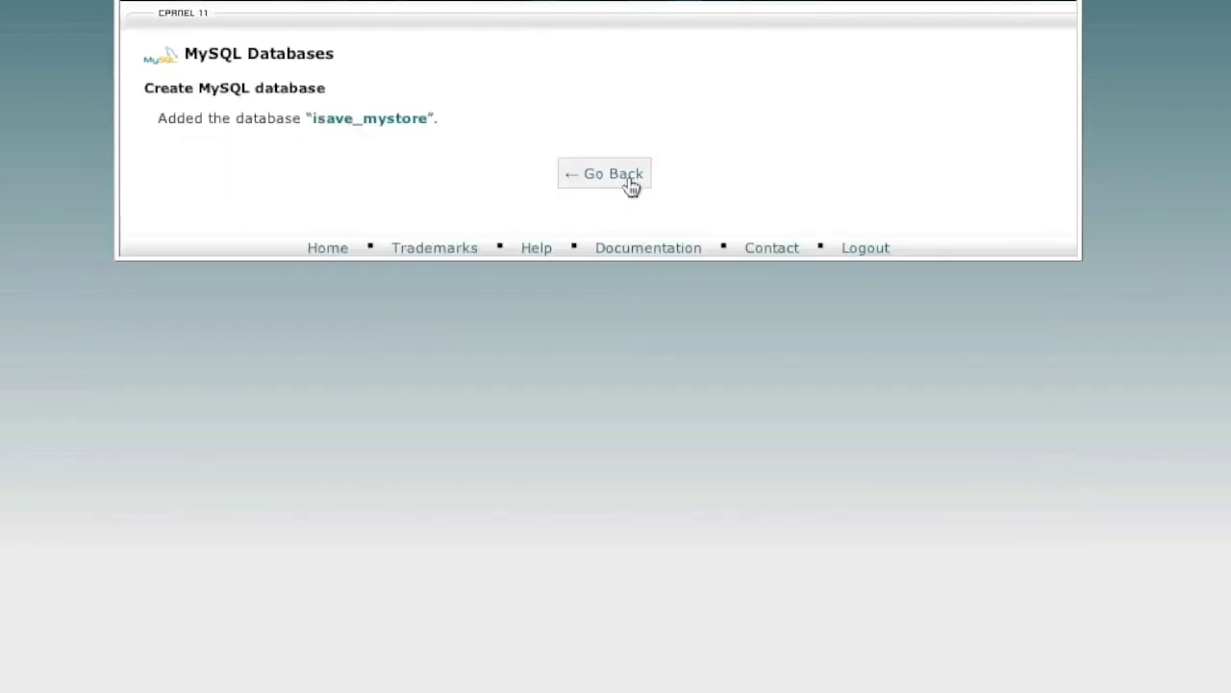
{"action": "left_click", "coordinate": [626, 177]}
Create MySQL user admin, entering and confirming its password
{"action": "scroll", "coordinate": [605, 373], "scroll_direction": "down", "scroll_amount": 5}
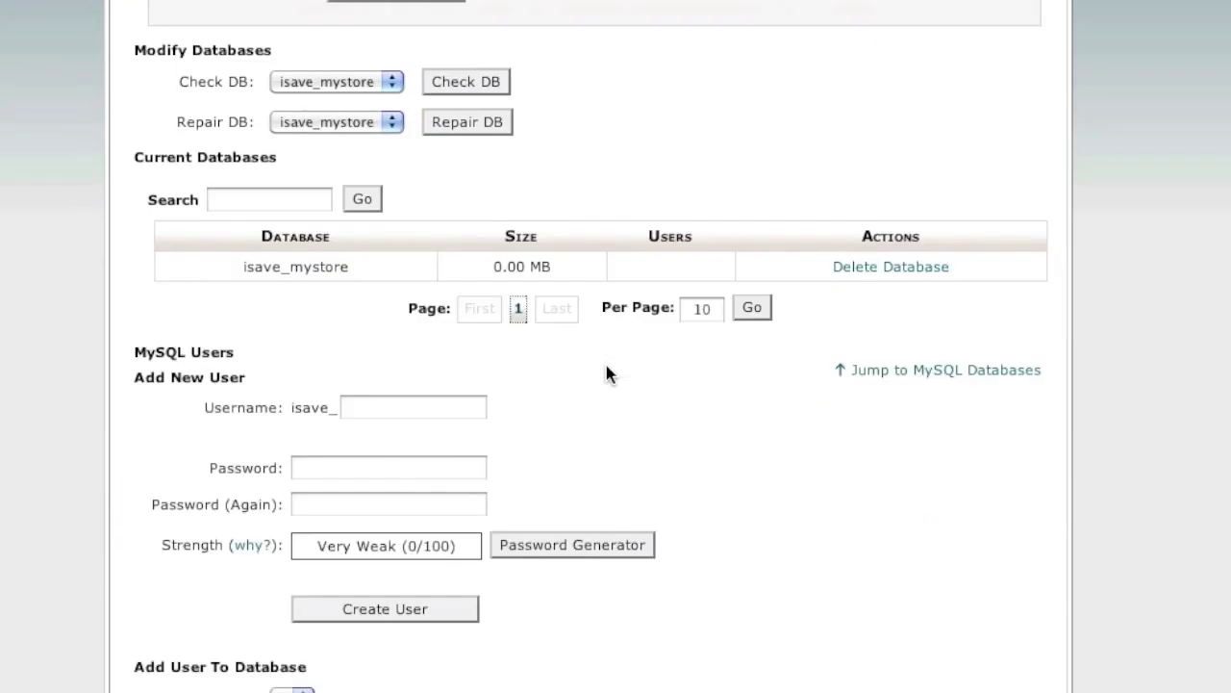
{"action": "left_click", "coordinate": [406, 406]}
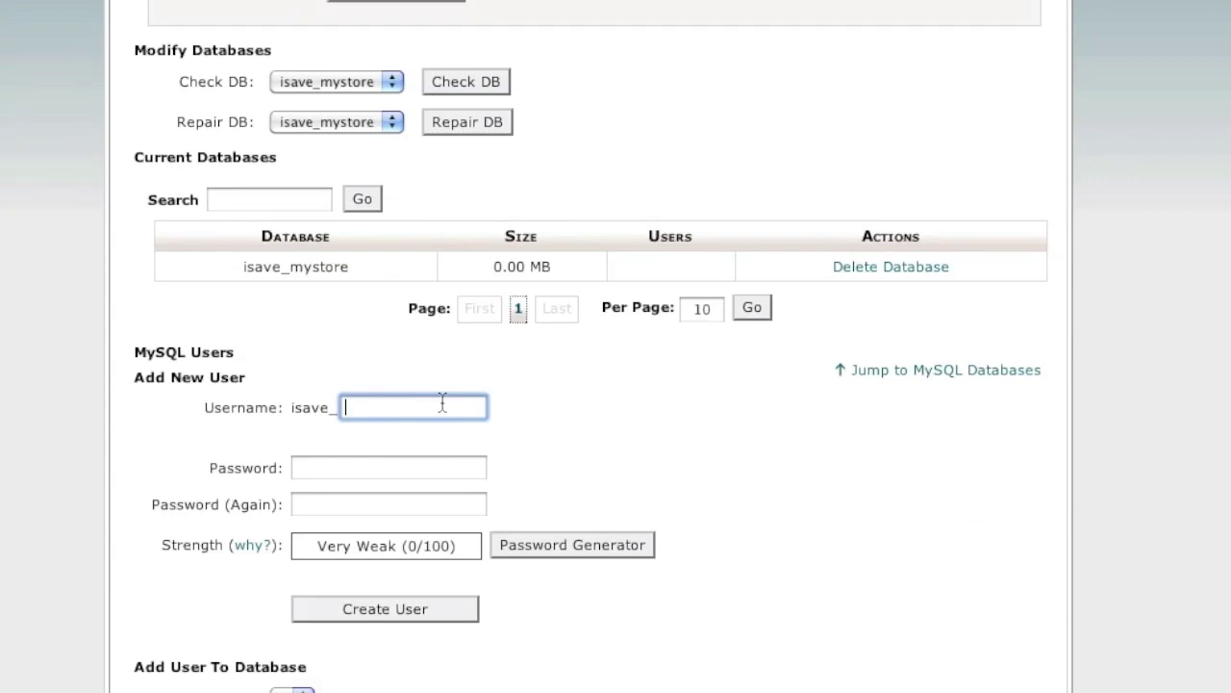
{"action": "type", "text": "admin"}
{"action": "left_click", "coordinate": [339, 466]}
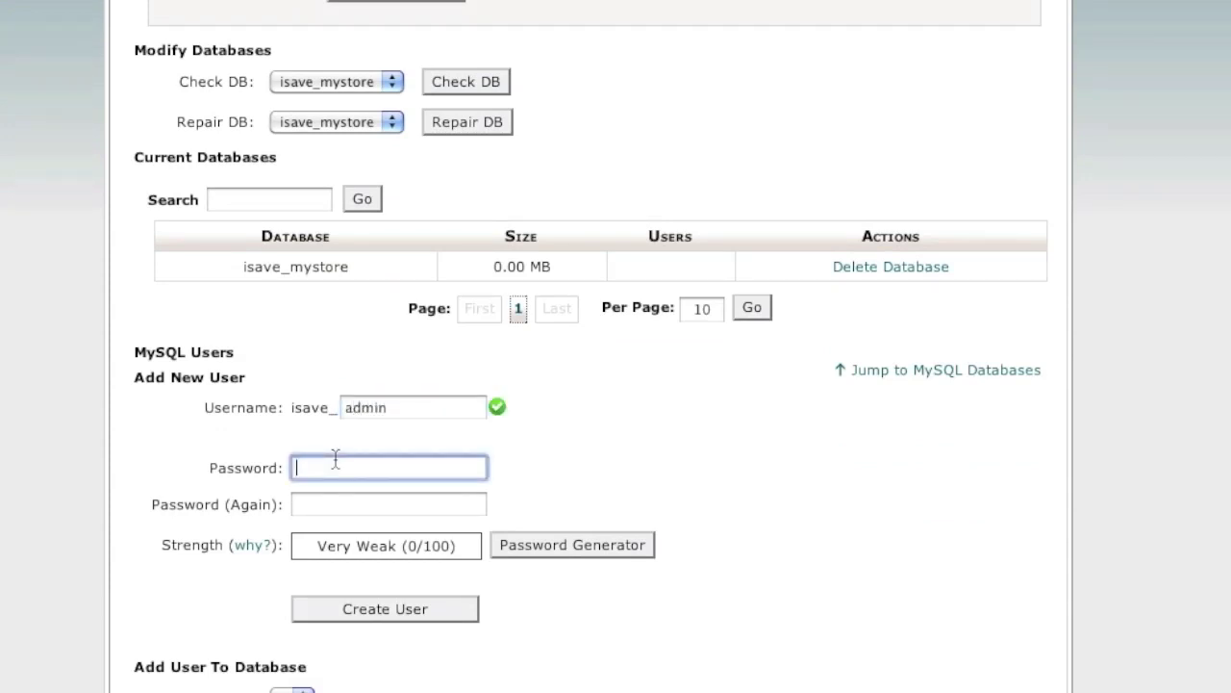
{"action": "type", "text": "passw"}
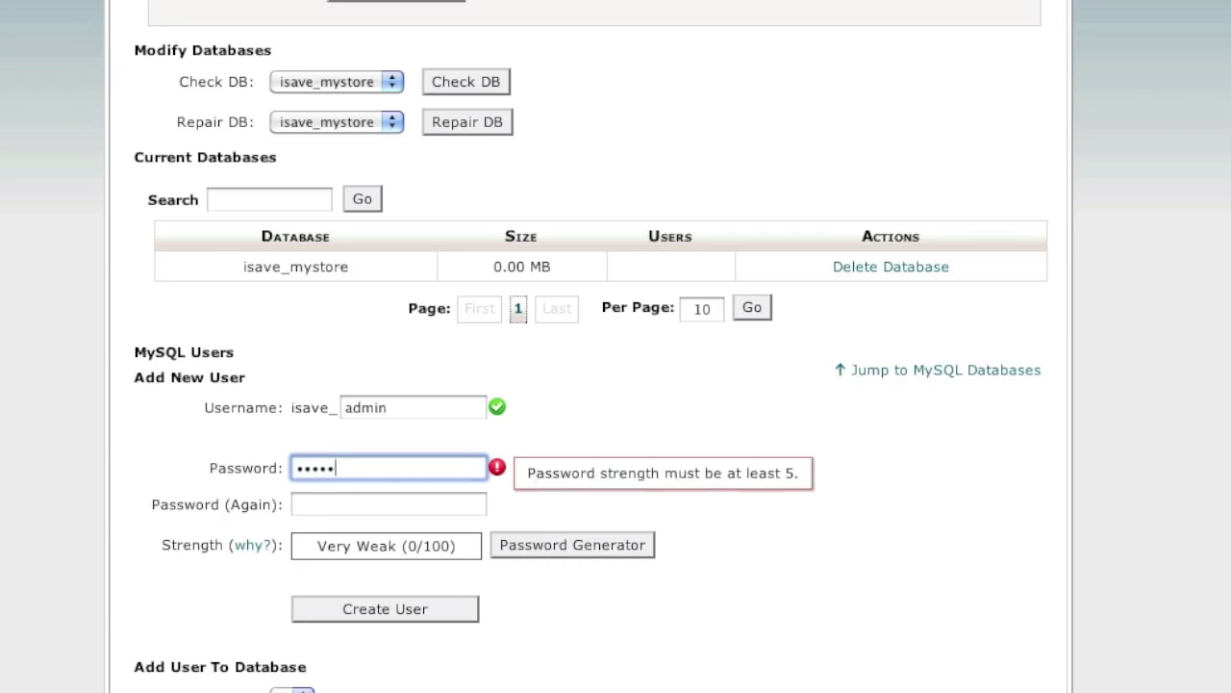
{"action": "key", "text": "BackSpace"}
{"action": "key", "text": "BackSpace"}
{"action": "key", "text": "BackSpace"}
{"action": "key", "text": "BackSpace"}
{"action": "key", "text": "BackSpace"}
{"action": "type", "text": "passwd"}
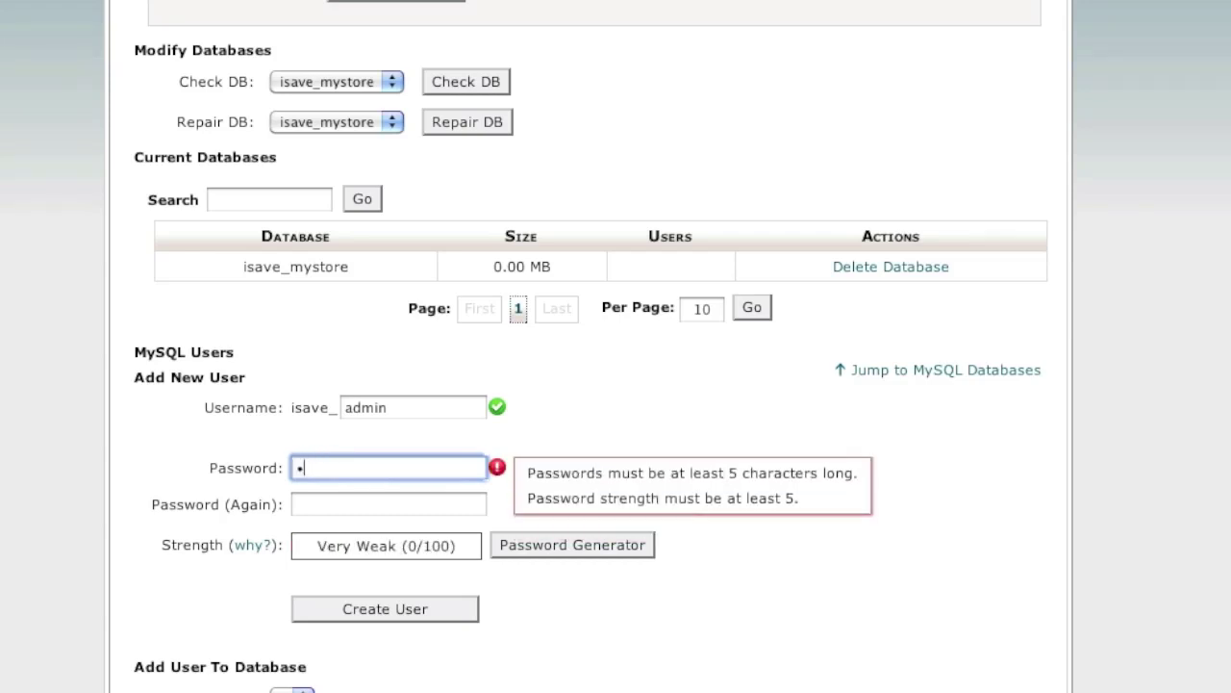
{"action": "key", "text": "Tab"}
{"action": "type", "text": "passwd"}
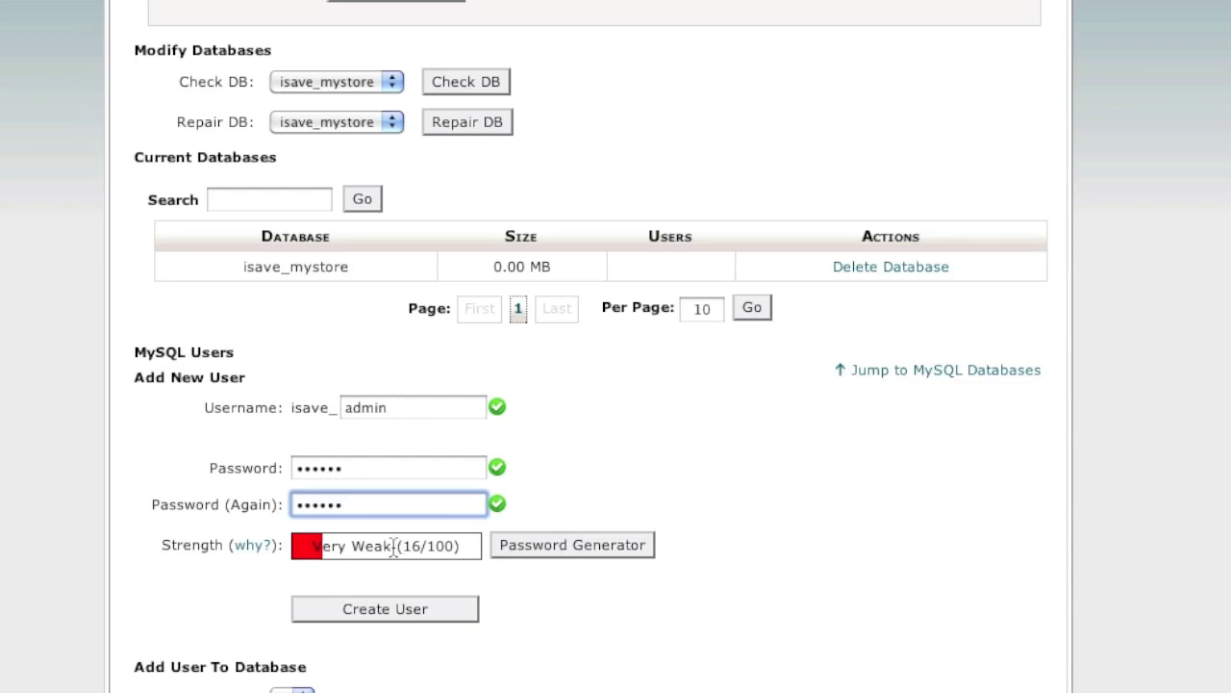
{"action": "scroll", "coordinate": [524, 550], "scroll_direction": "down", "scroll_amount": 2}
{"action": "scroll", "coordinate": [525, 551], "scroll_direction": "down", "scroll_amount": 1}
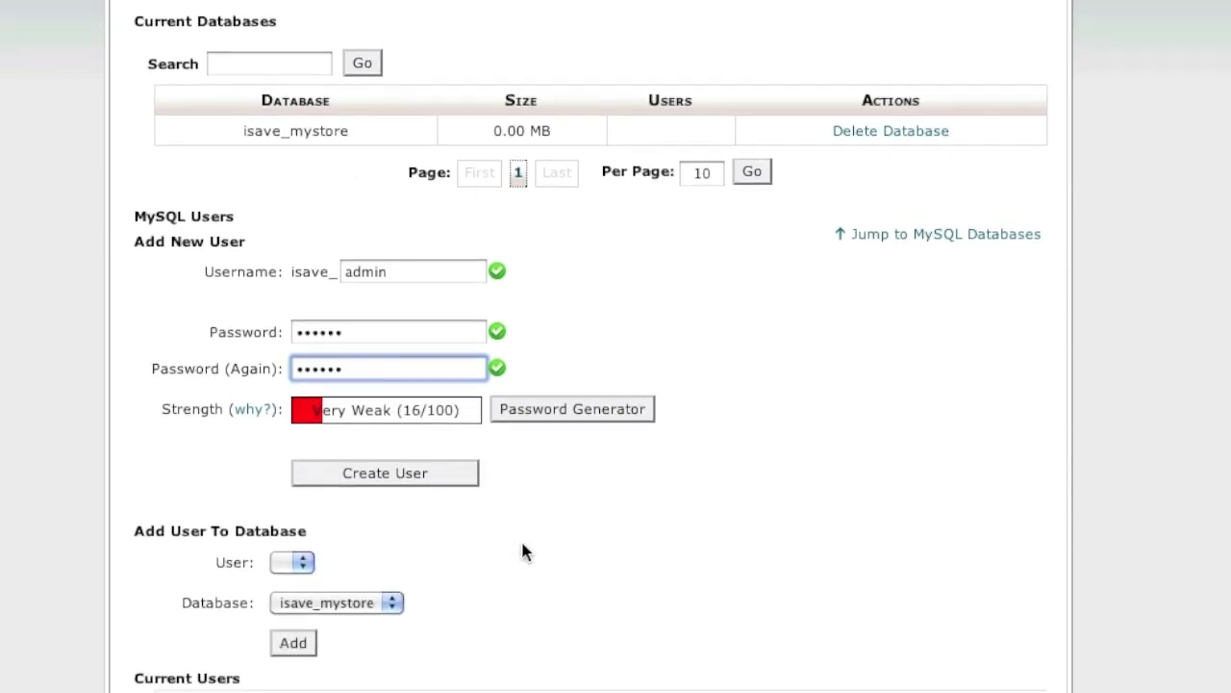
{"action": "left_click", "coordinate": [380, 481]}
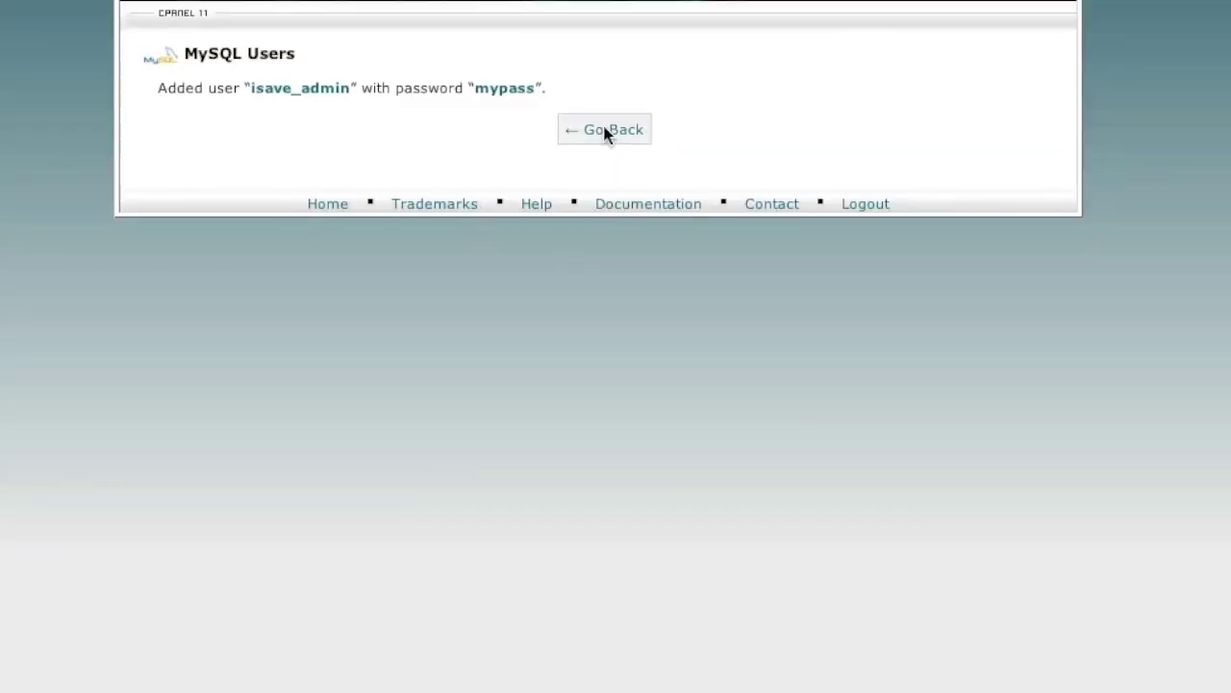
{"action": "left_click", "coordinate": [607, 130]}
Add isave_admin to the isave_mystore database with ALL PRIVILEGES
{"action": "scroll", "coordinate": [632, 397], "scroll_direction": "down", "scroll_amount": 10}
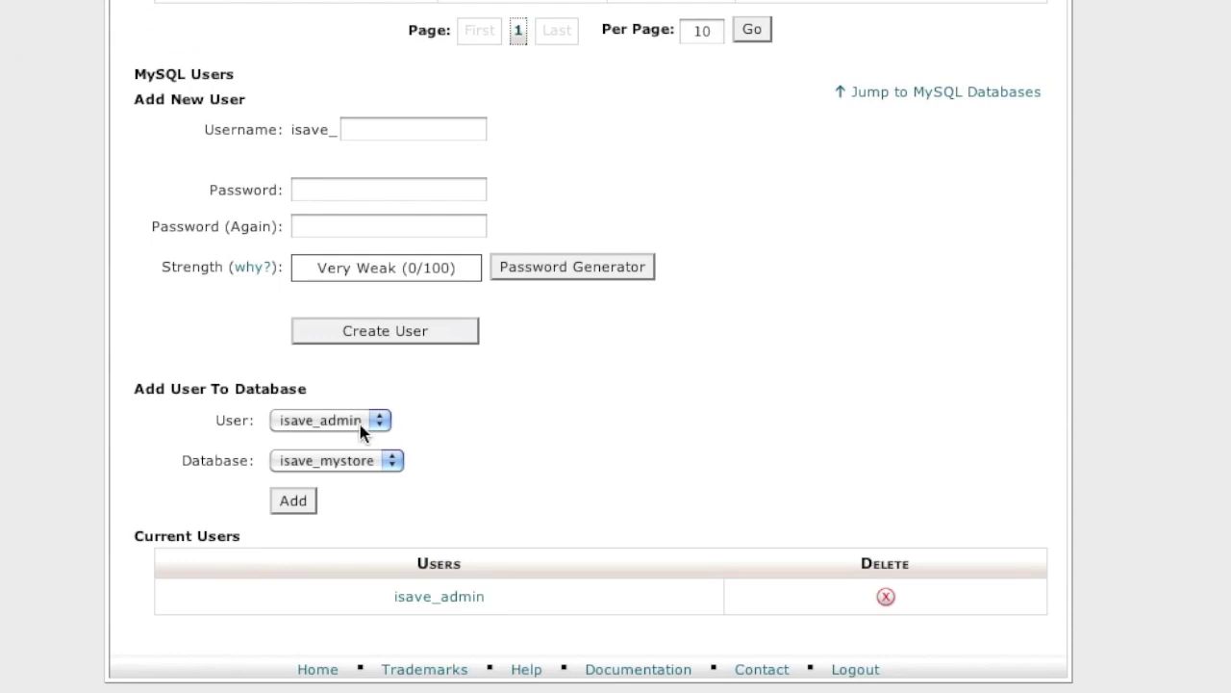
{"action": "left_click", "coordinate": [293, 501]}
{"action": "left_click", "coordinate": [405, 191]}
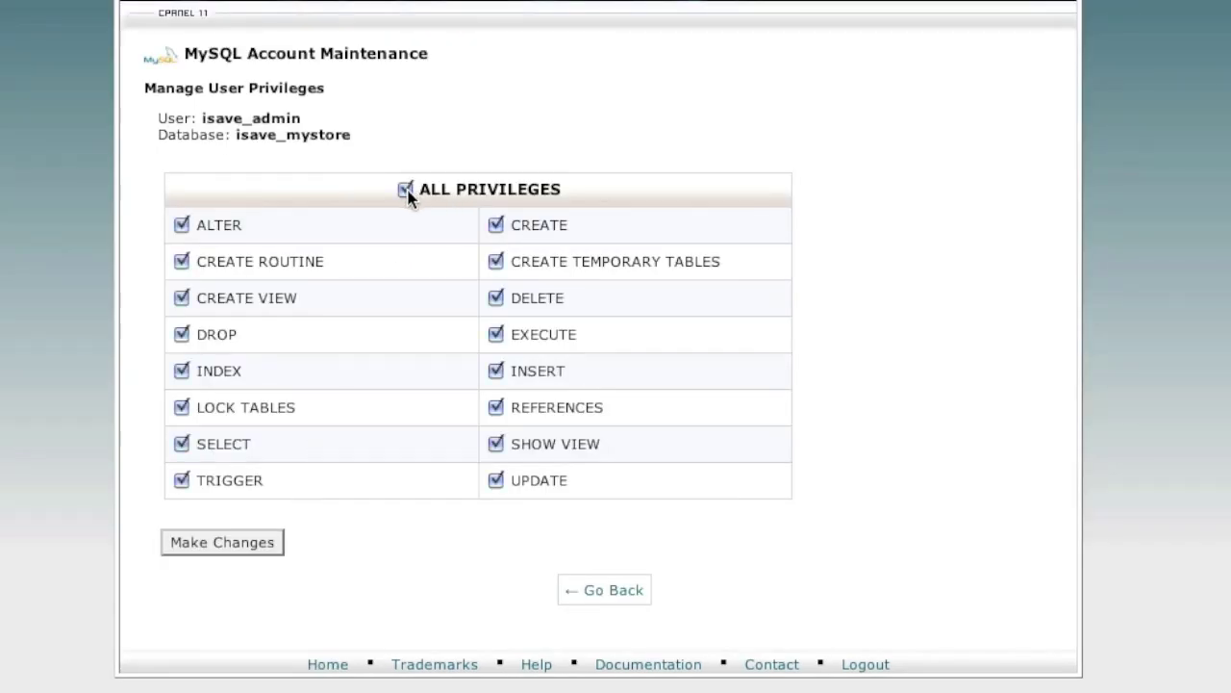
{"action": "left_click", "coordinate": [246, 541]}
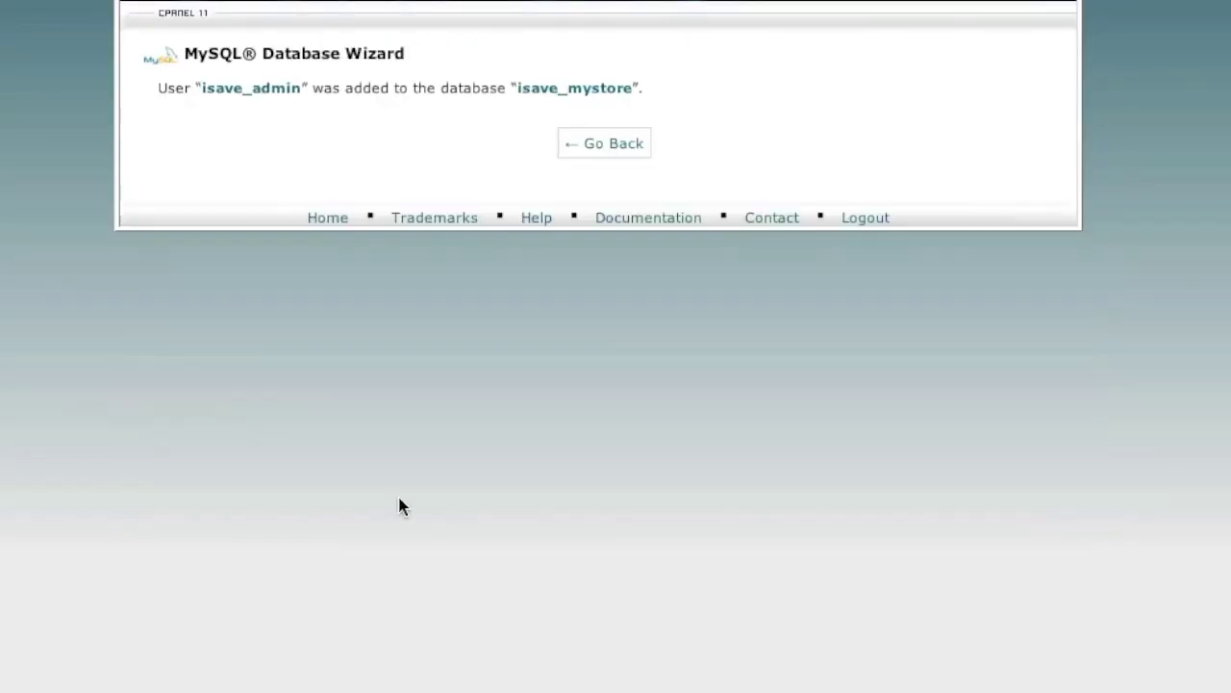
{"action": "left_click", "coordinate": [606, 146]}
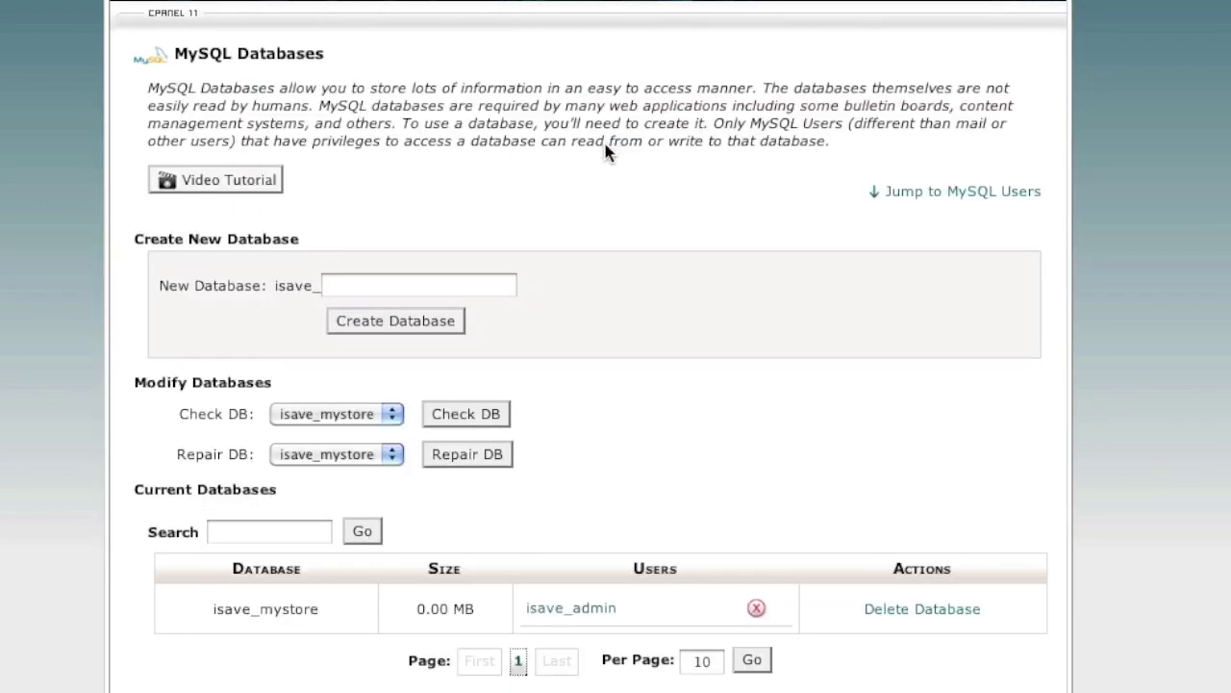
{"action": "scroll", "coordinate": [572, 339], "scroll_direction": "down", "scroll_amount": 5}
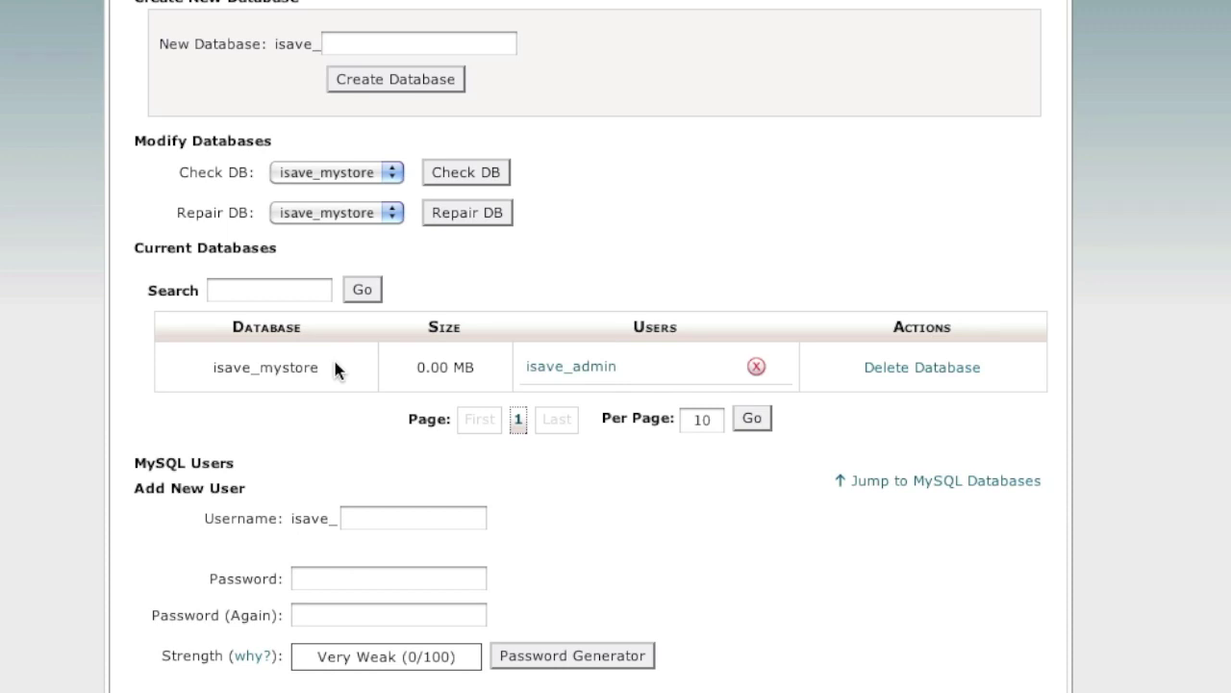
Scroll to Current Databases to confirm isave_mystore lists the isave_admin user
{"action": "scroll", "coordinate": [765, 289], "scroll_direction": "up", "scroll_amount": 1}
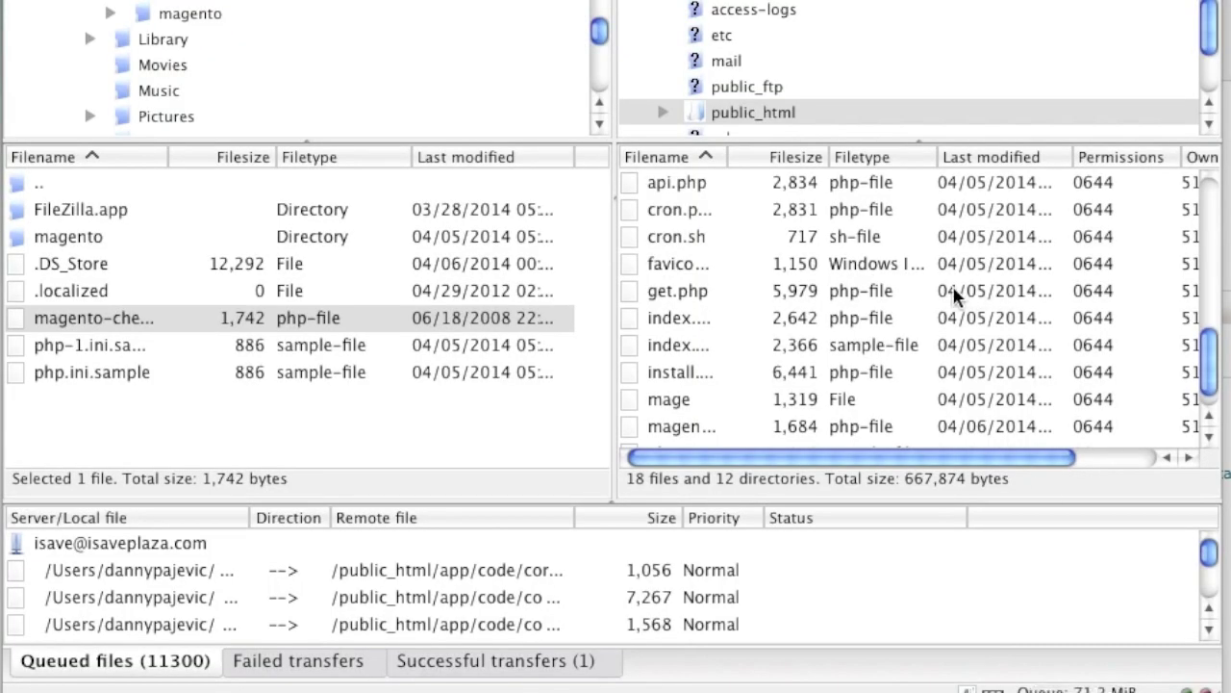
Rename the server's php.ini.sample to php.ini in FileZilla's remote pane
{"action": "scroll", "coordinate": [955, 296], "scroll_direction": "down", "scroll_amount": 1}
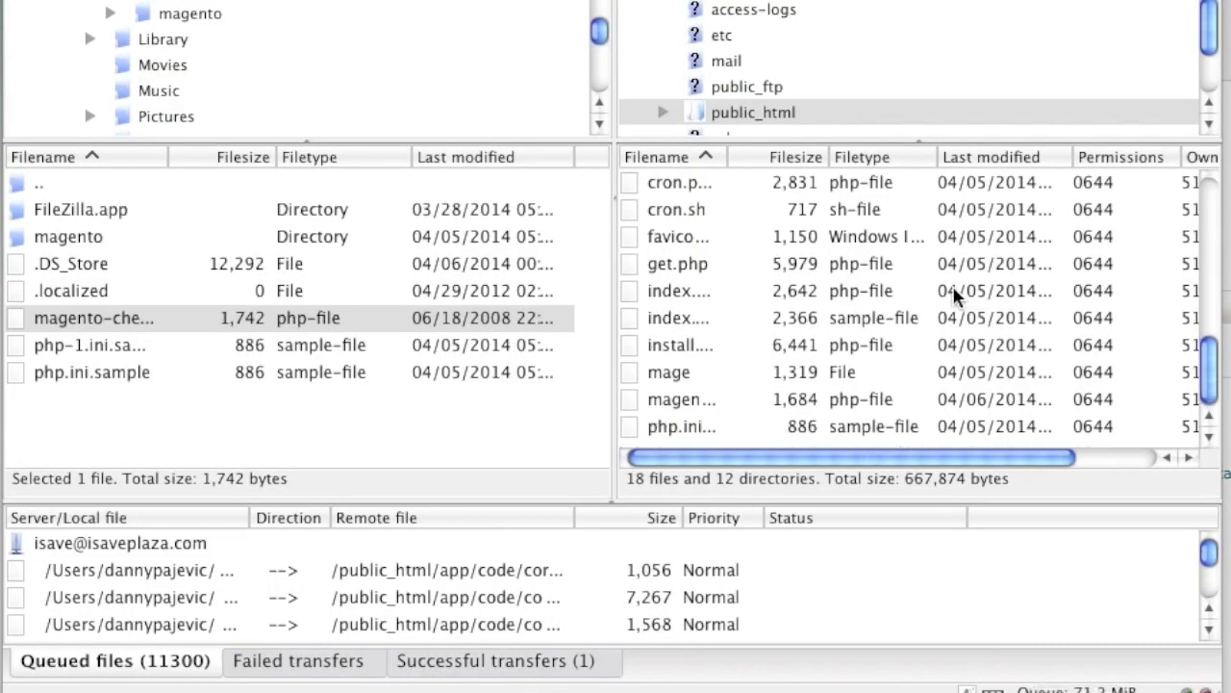
{"action": "left_click", "coordinate": [693, 426]}
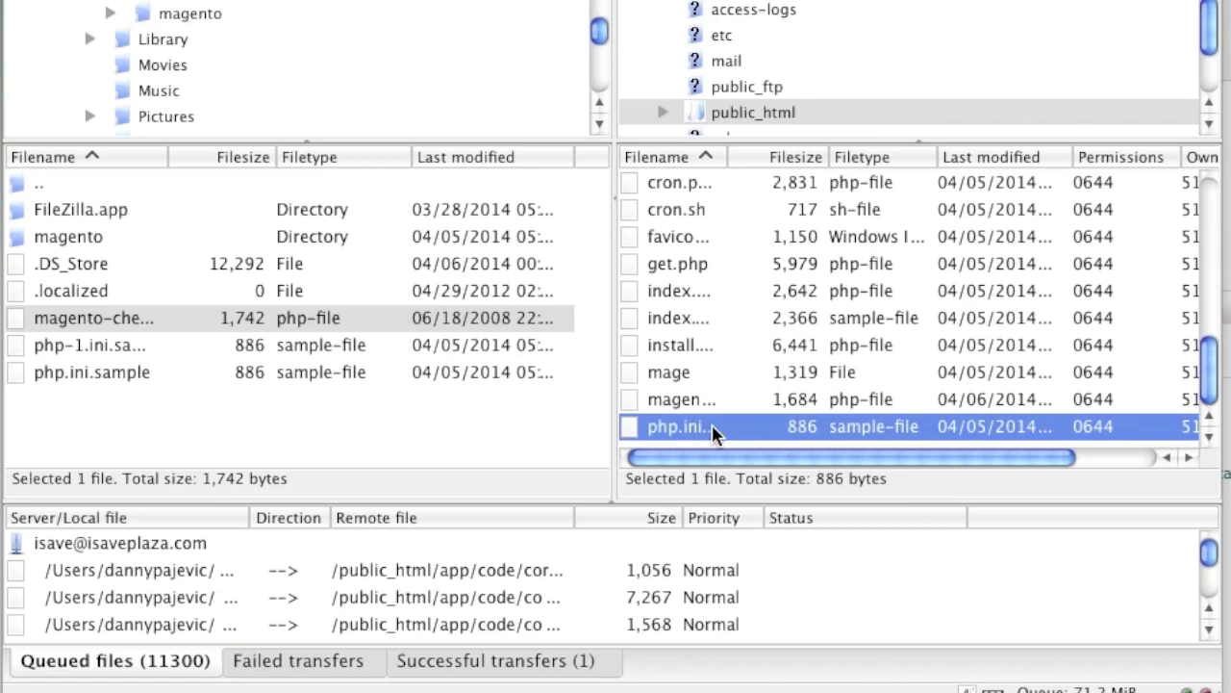
{"action": "scroll", "coordinate": [786, 464], "scroll_direction": "right", "scroll_amount": 3}
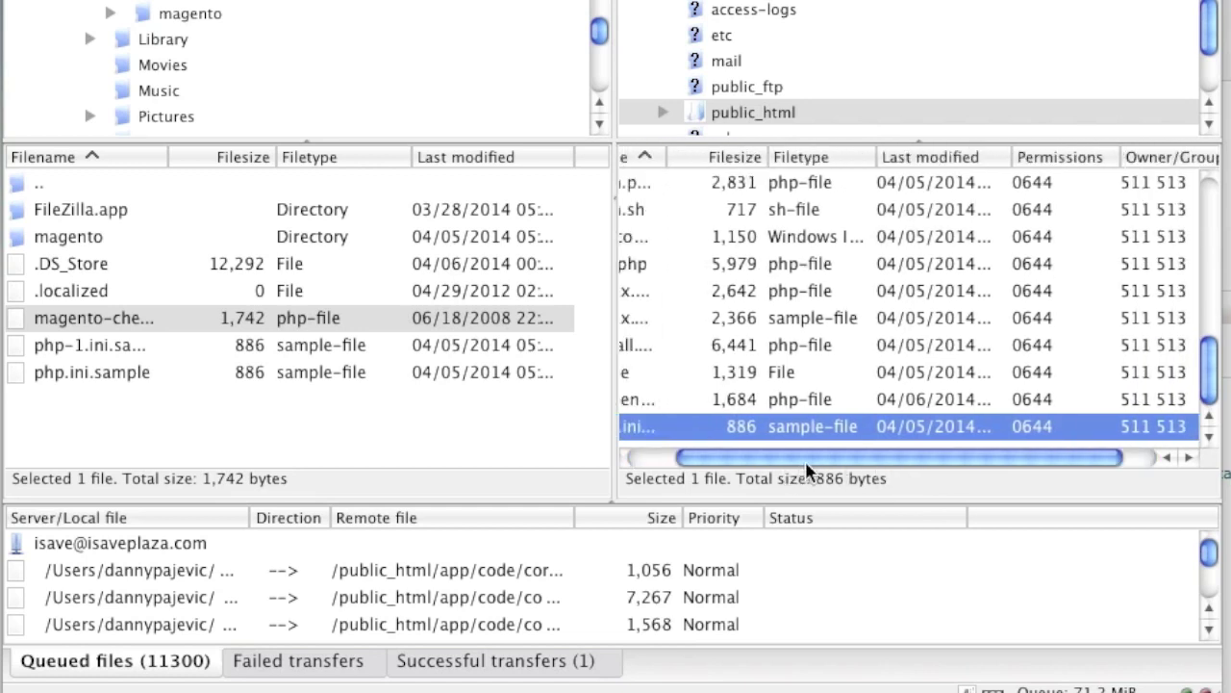
{"action": "scroll", "coordinate": [806, 463], "scroll_direction": "left", "scroll_amount": 3}
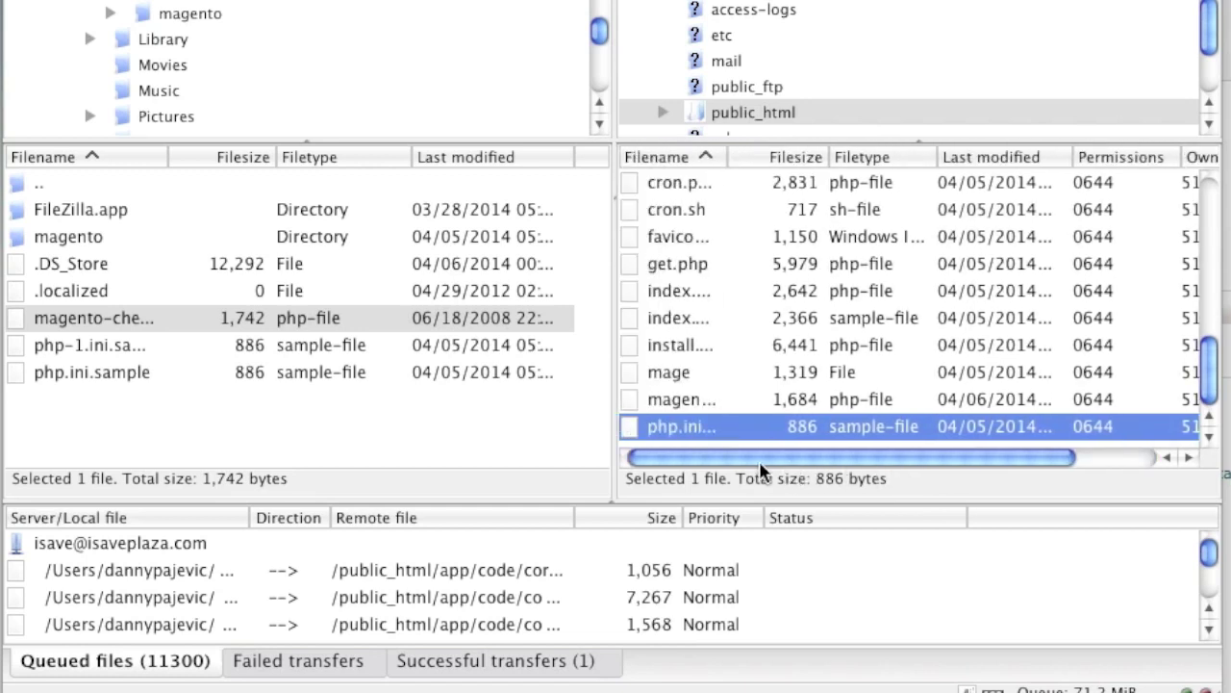
{"action": "right_click", "coordinate": [699, 426]}
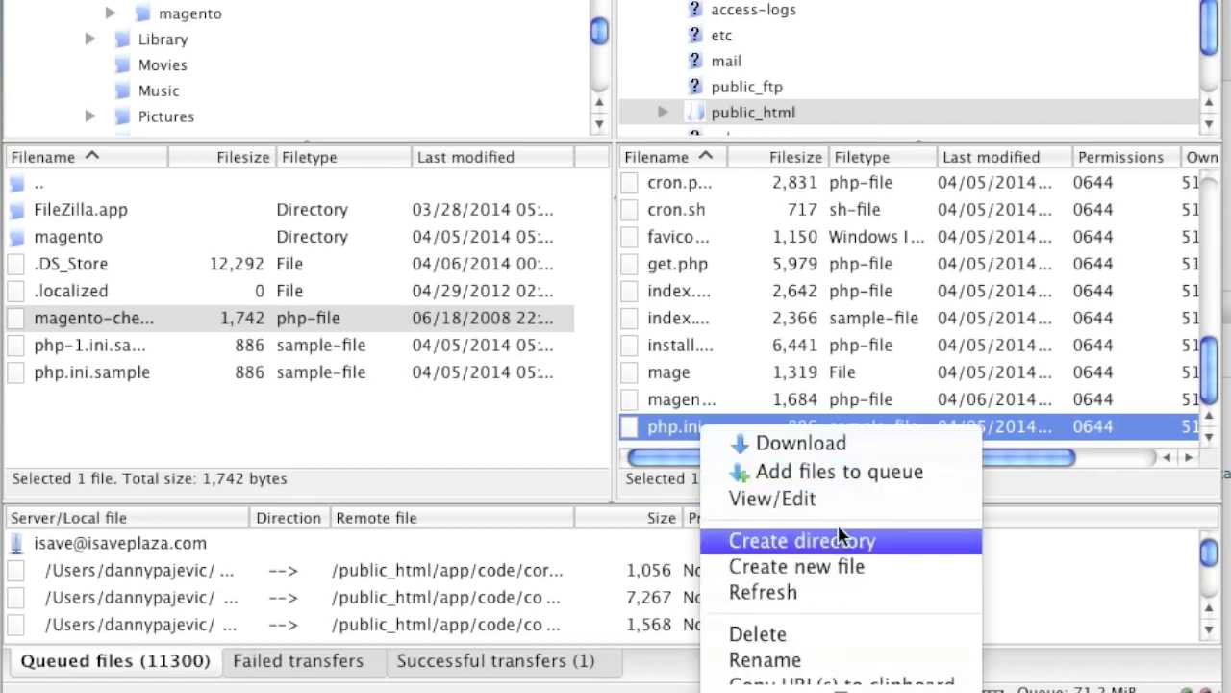
{"action": "left_click", "coordinate": [858, 658]}
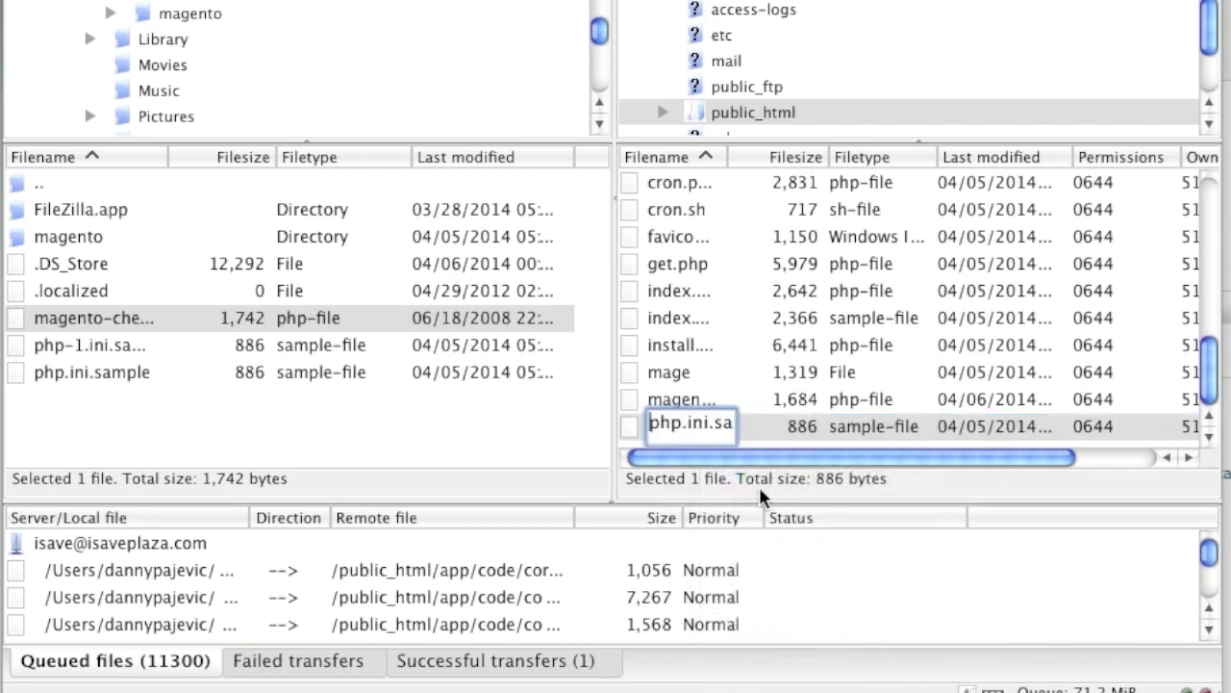
{"action": "left_click_drag", "start_coordinate": [711, 426], "coordinate": [746, 432]}
{"action": "left_click", "coordinate": [670, 425]}
{"action": "left_click_drag", "start_coordinate": [671, 426], "coordinate": [746, 427]}
{"action": "key", "text": "BackSpace"}
{"action": "left_click", "coordinate": [700, 401]}
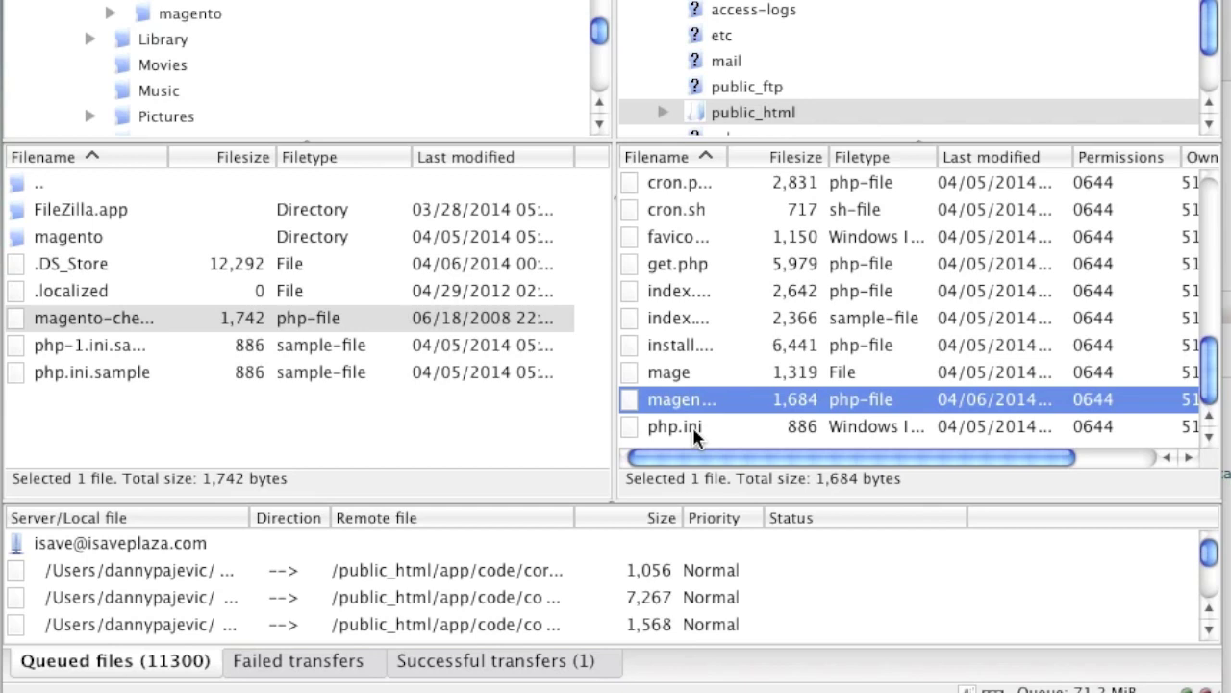
{"action": "left_click", "coordinate": [692, 426]}
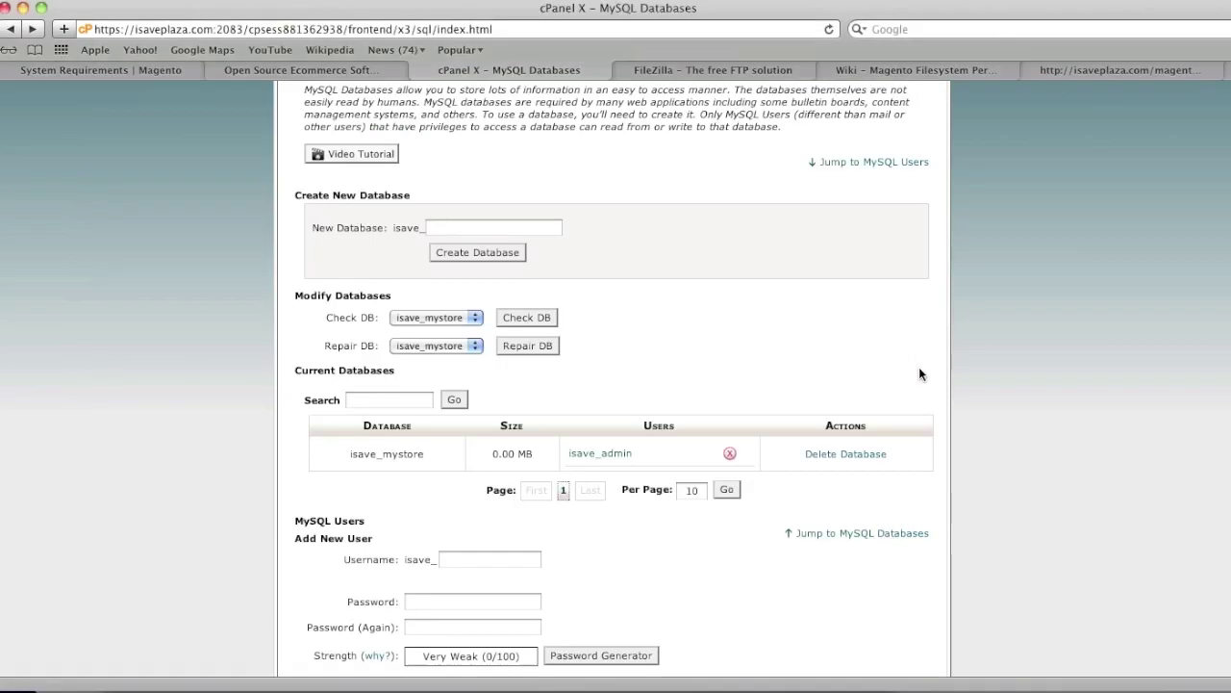
{"action": "scroll", "coordinate": [909, 390], "scroll_direction": "up", "scroll_amount": 4}
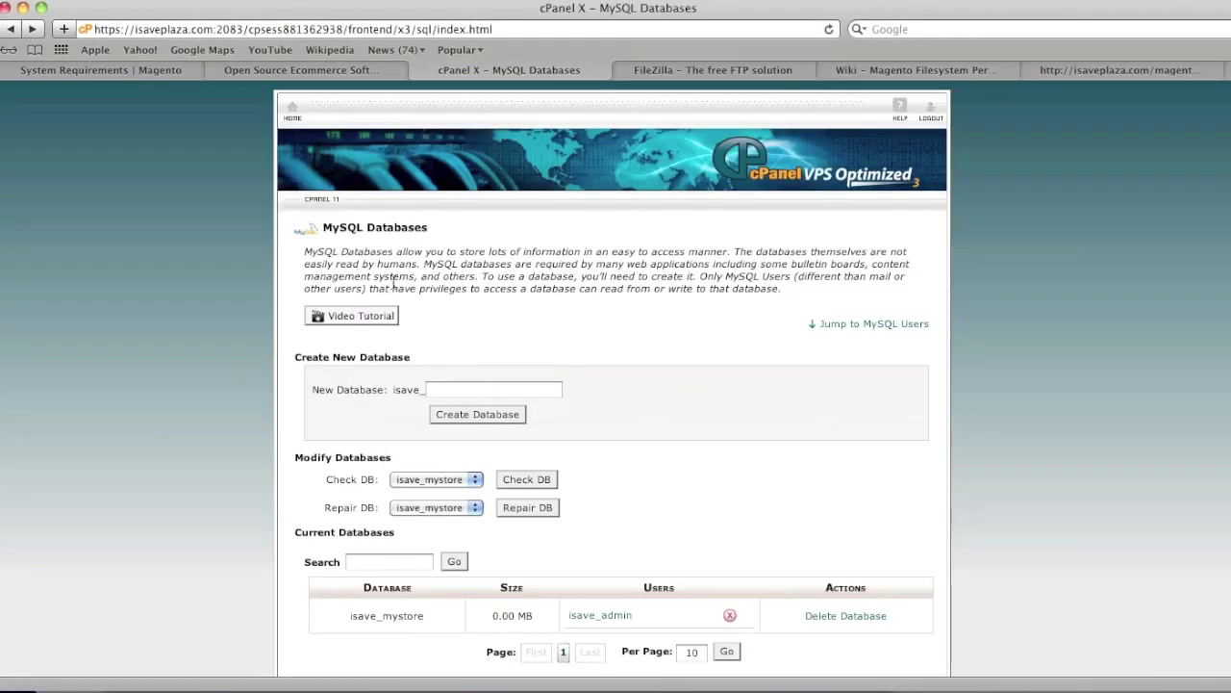
Open cPanel File Manager at the public_html web root
{"action": "left_click", "coordinate": [289, 112]}
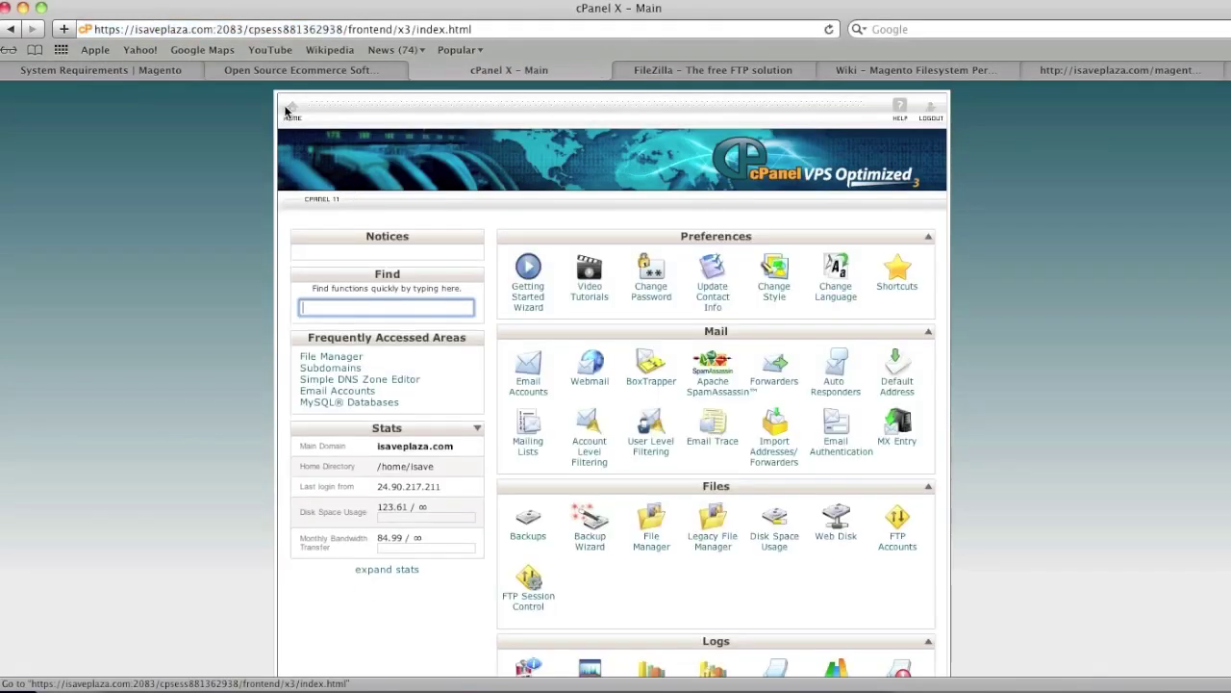
{"action": "left_click", "coordinate": [652, 524]}
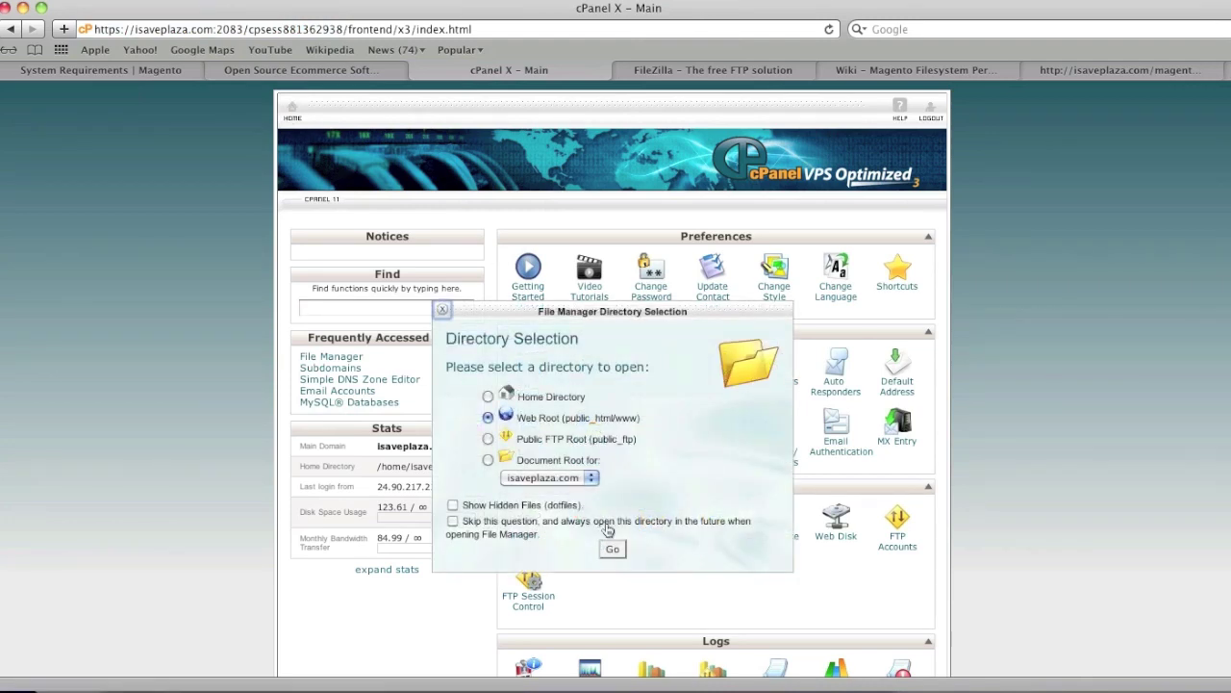
{"action": "left_click", "coordinate": [612, 548]}
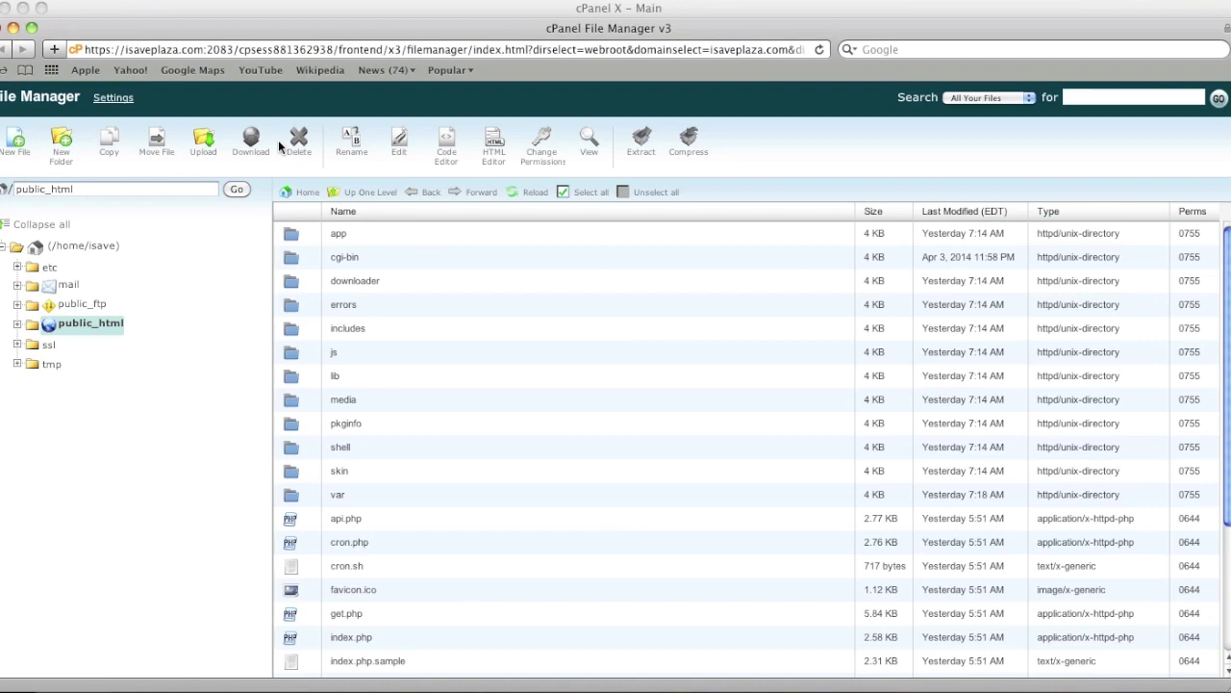
Create a new file named info.php and open it for editing
{"action": "left_click", "coordinate": [18, 143]}
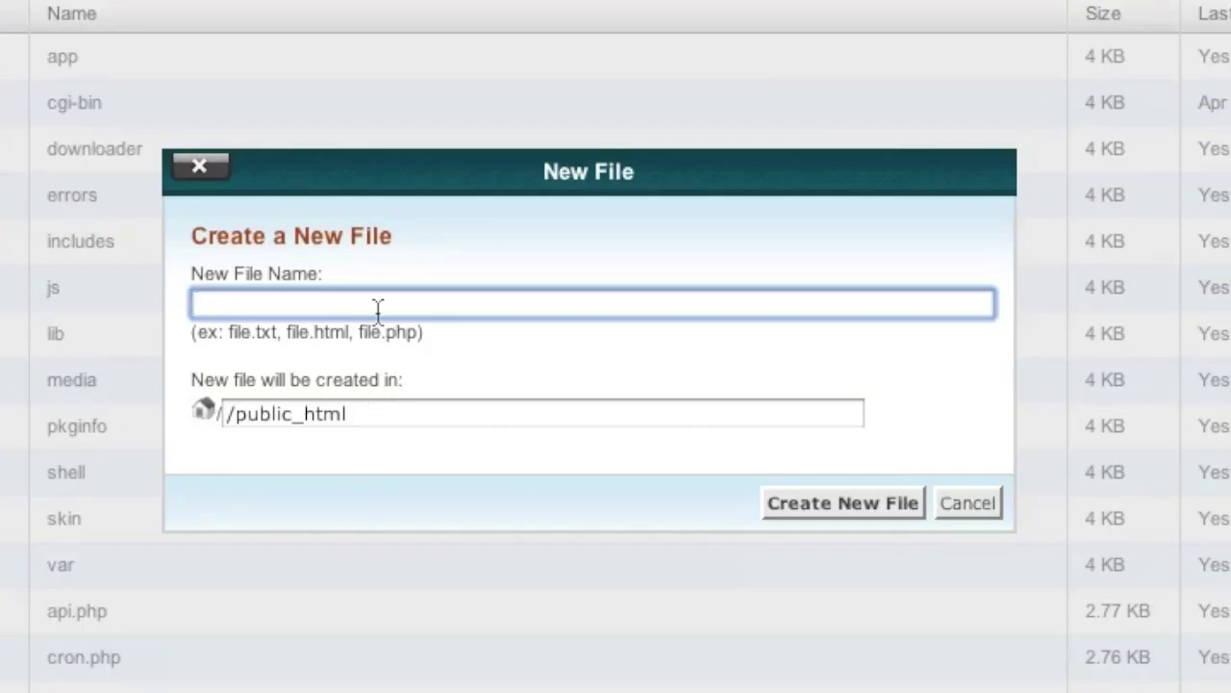
{"action": "type", "text": "info.php"}
{"action": "left_click", "coordinate": [819, 508]}
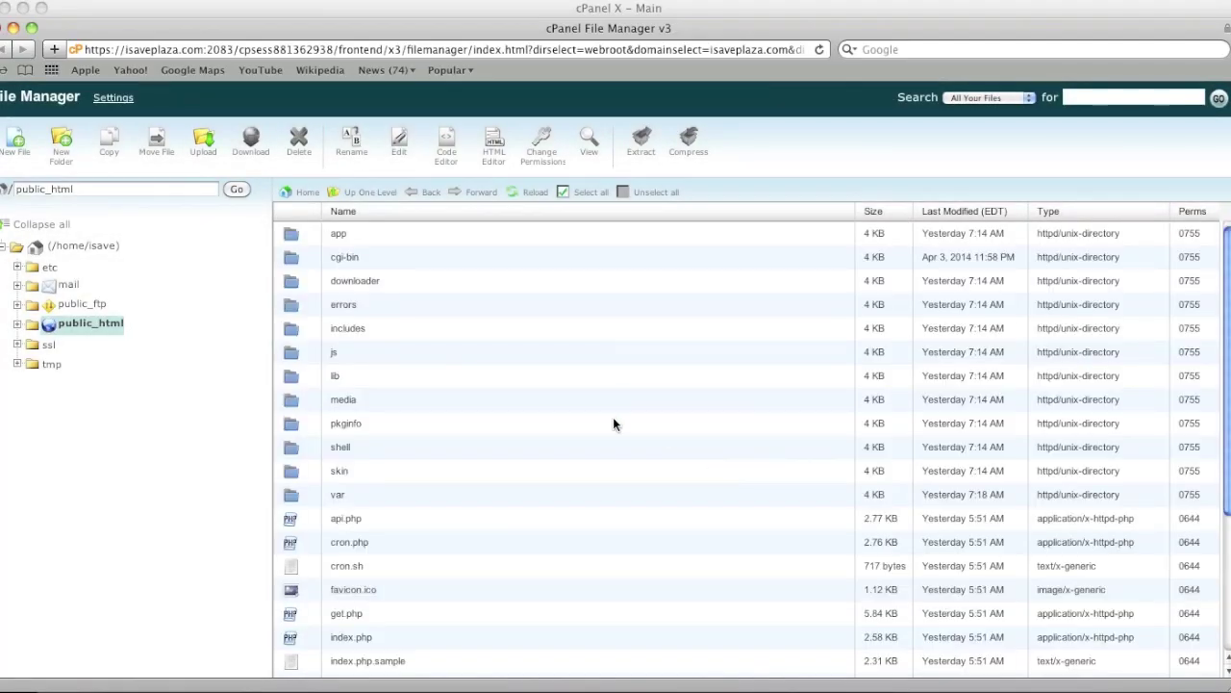
{"action": "scroll", "coordinate": [613, 424], "scroll_direction": "down", "scroll_amount": 5}
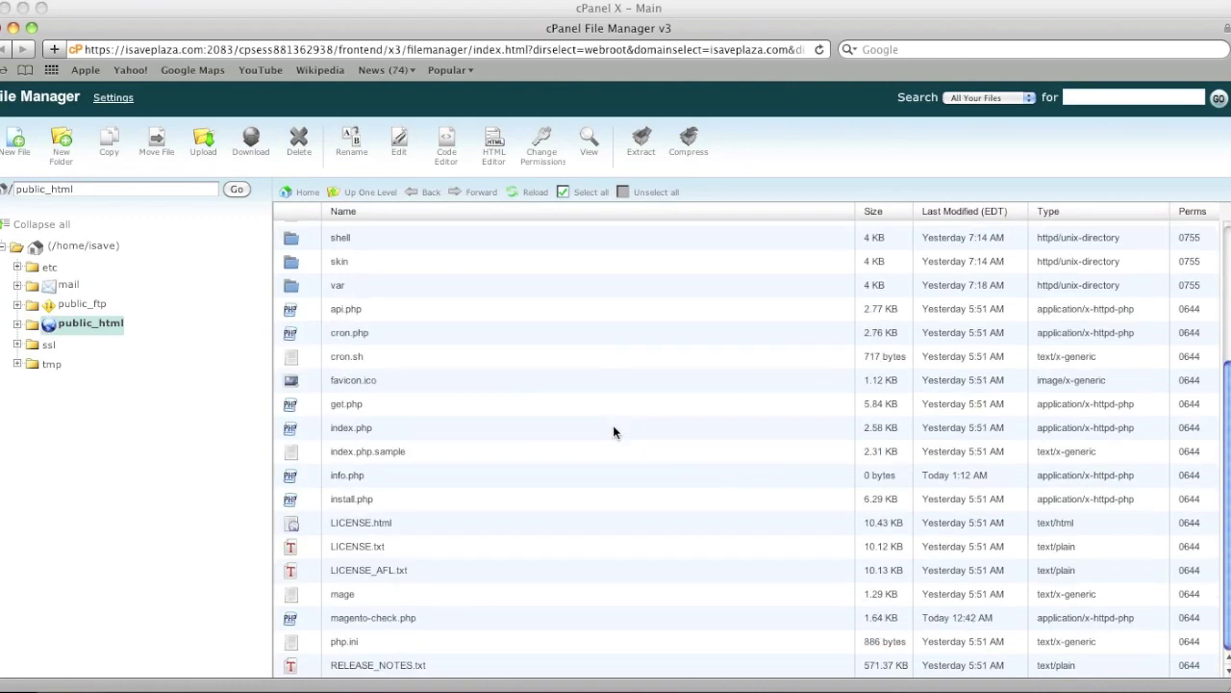
{"action": "left_click", "coordinate": [366, 478]}
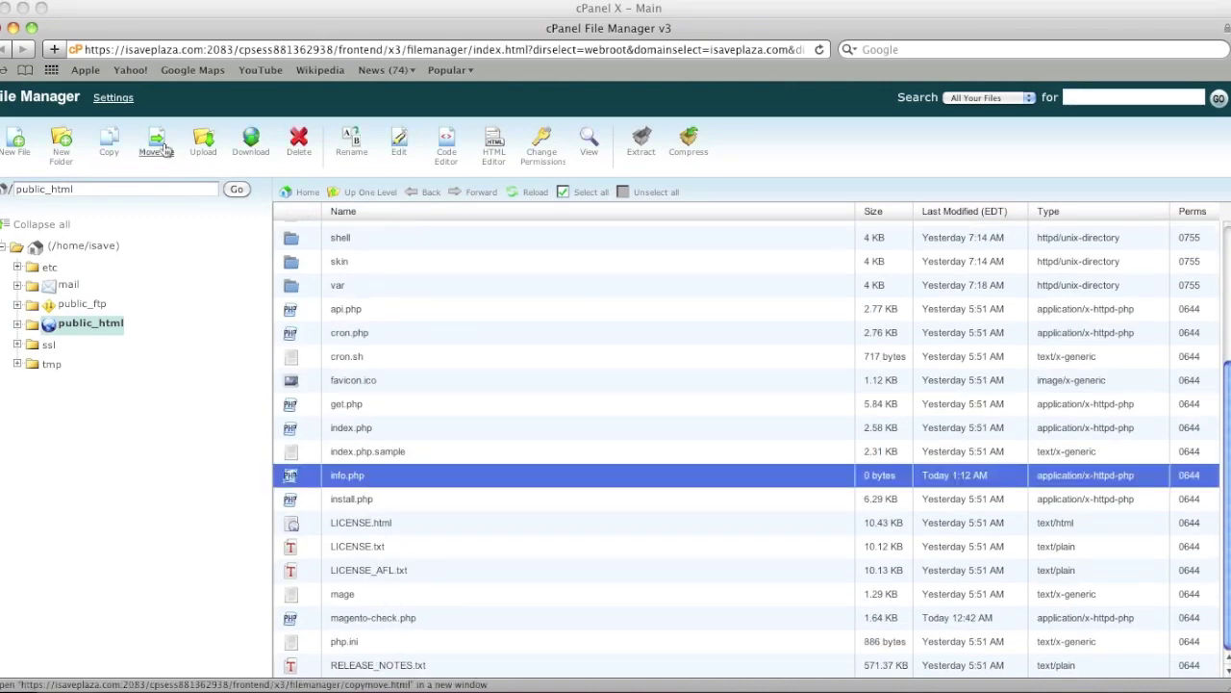
{"action": "left_click", "coordinate": [397, 144]}
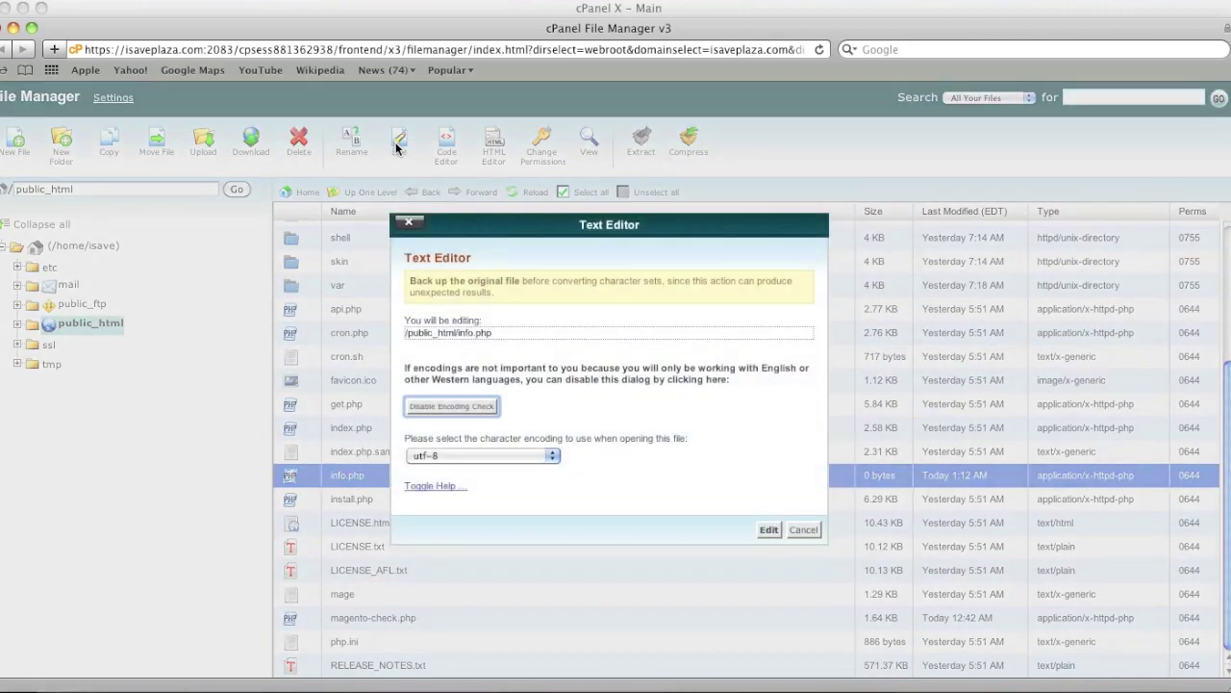
Enter <?php phpinfo();?> as info.php's content, save it, and close the editor
{"action": "left_click", "coordinate": [769, 530]}
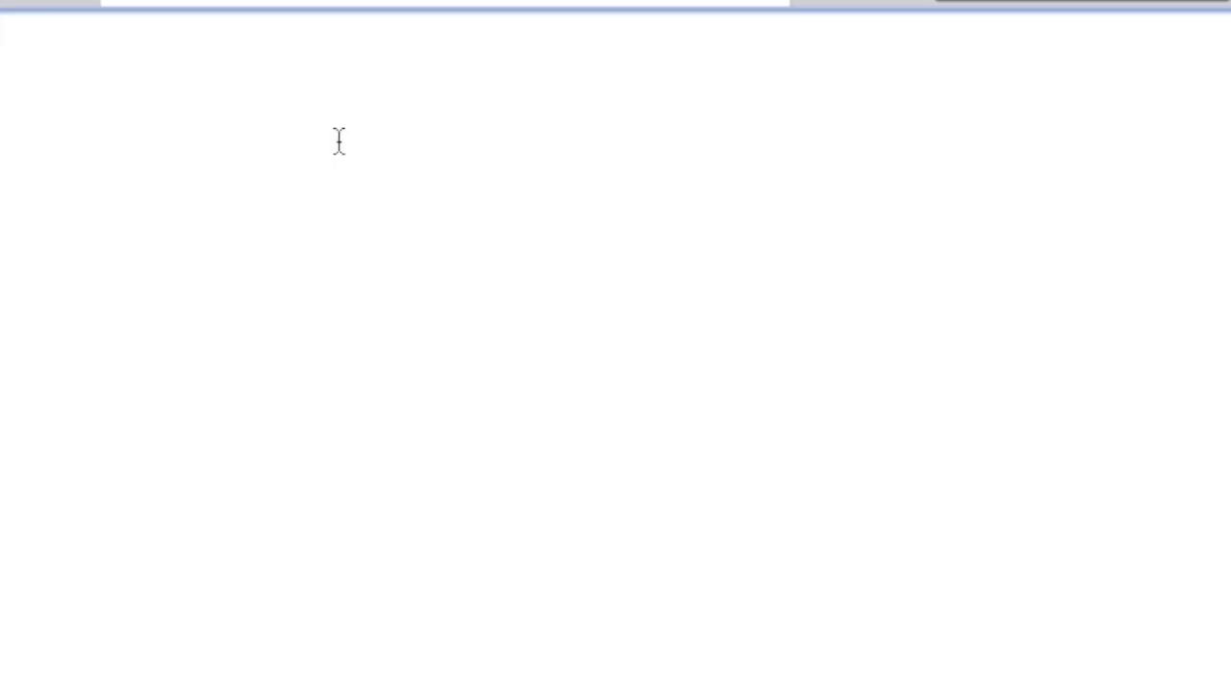
{"action": "type", "text": "<?php"}
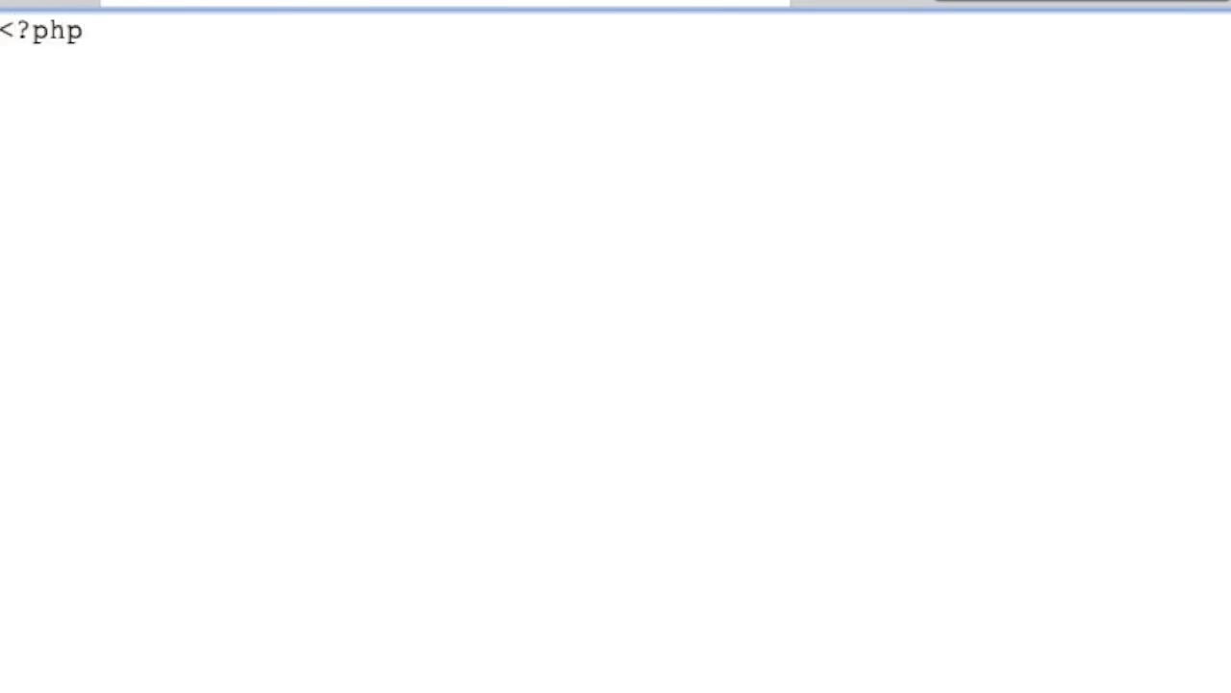
{"action": "key", "text": "Return"}
{"action": "type", "text": "phpinfo();"}
{"action": "key", "text": "BackSpace"}
{"action": "type", "text": "?>"}
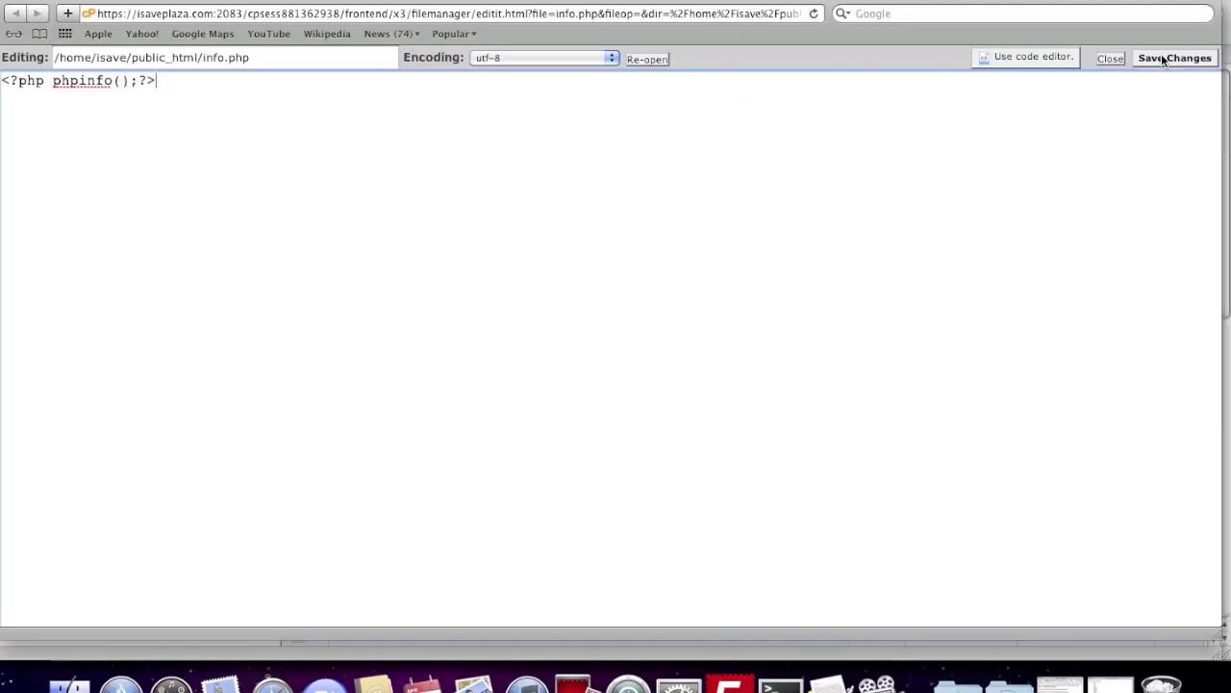
{"action": "left_click", "coordinate": [1162, 59]}
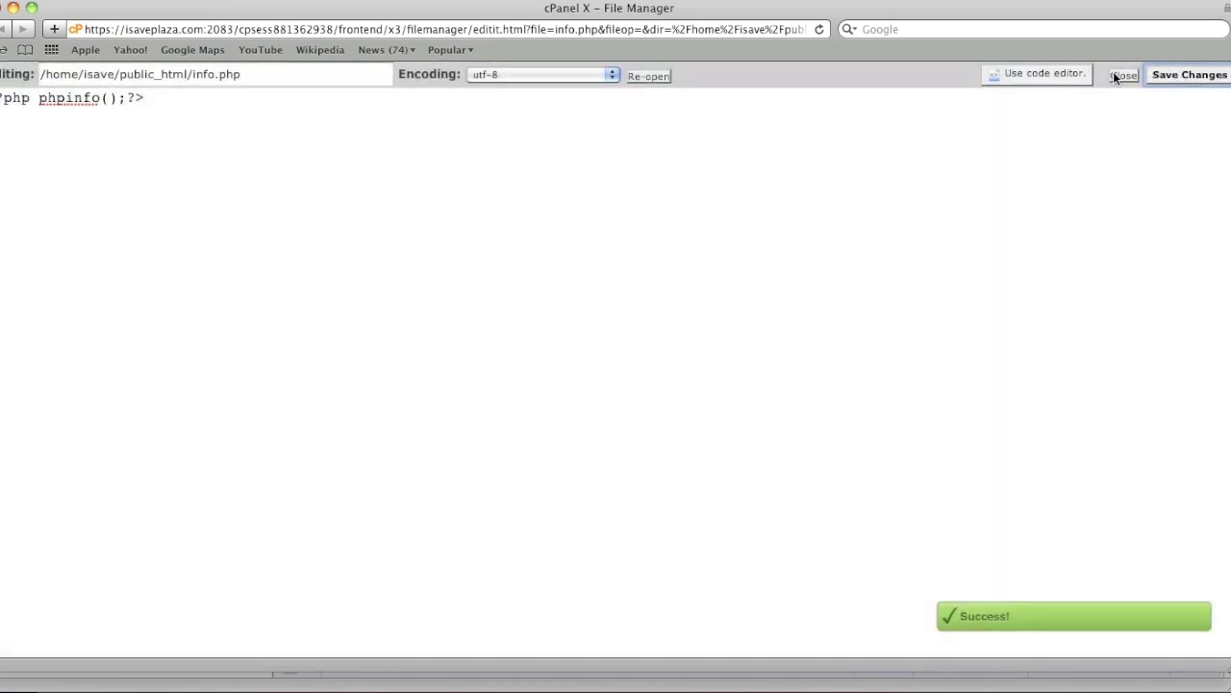
{"action": "left_click", "coordinate": [1118, 74]}
{"action": "left_click", "coordinate": [48, 2]}
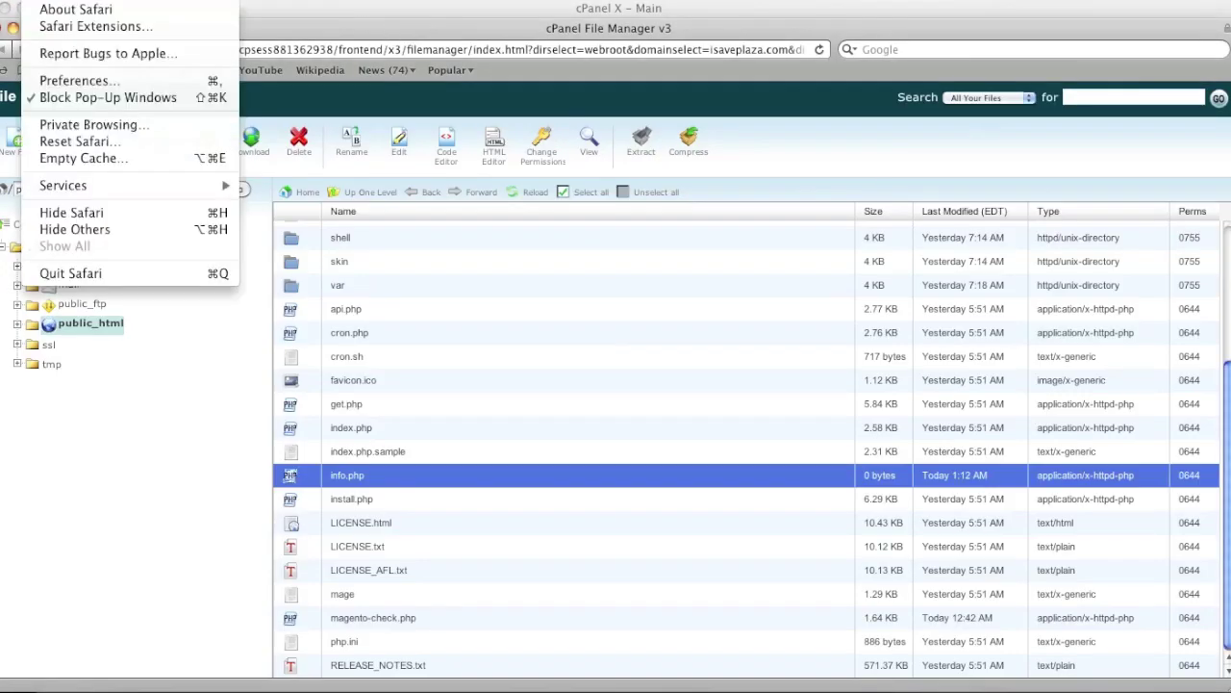
Load isaveplaza.com/info.php in a new tab and check the Loaded Configuration File path
{"action": "left_click", "coordinate": [120, 25]}
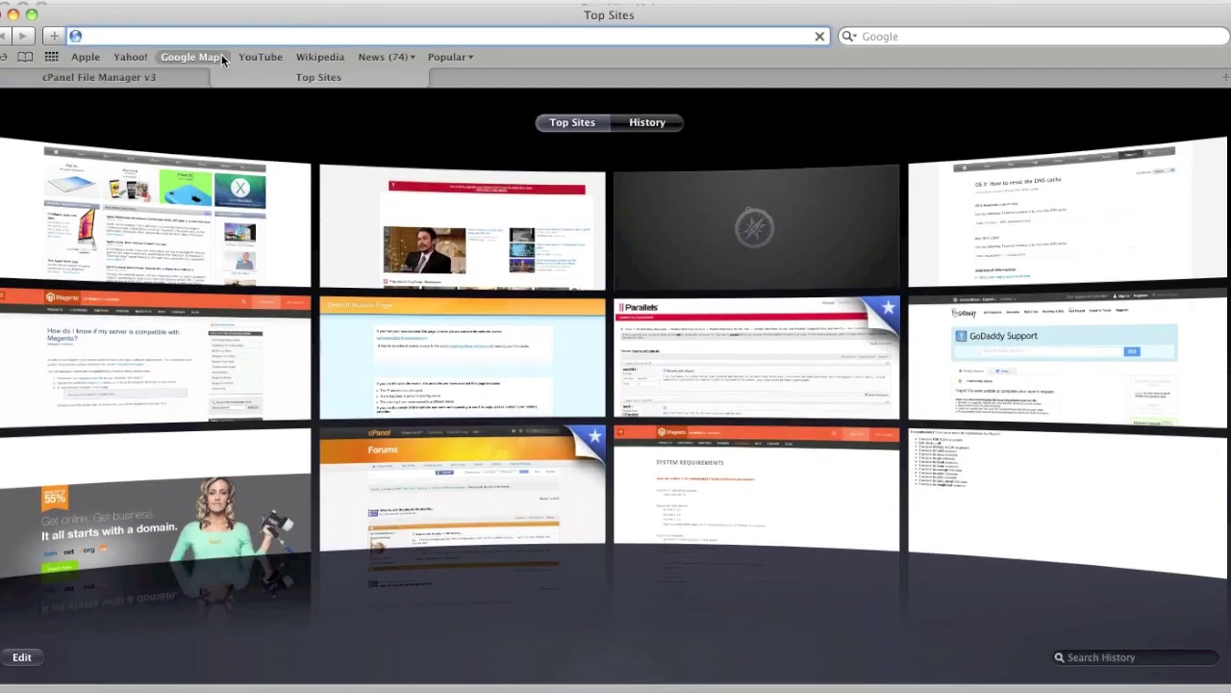
{"action": "type", "text": "is"}
{"action": "key", "text": "Right"}
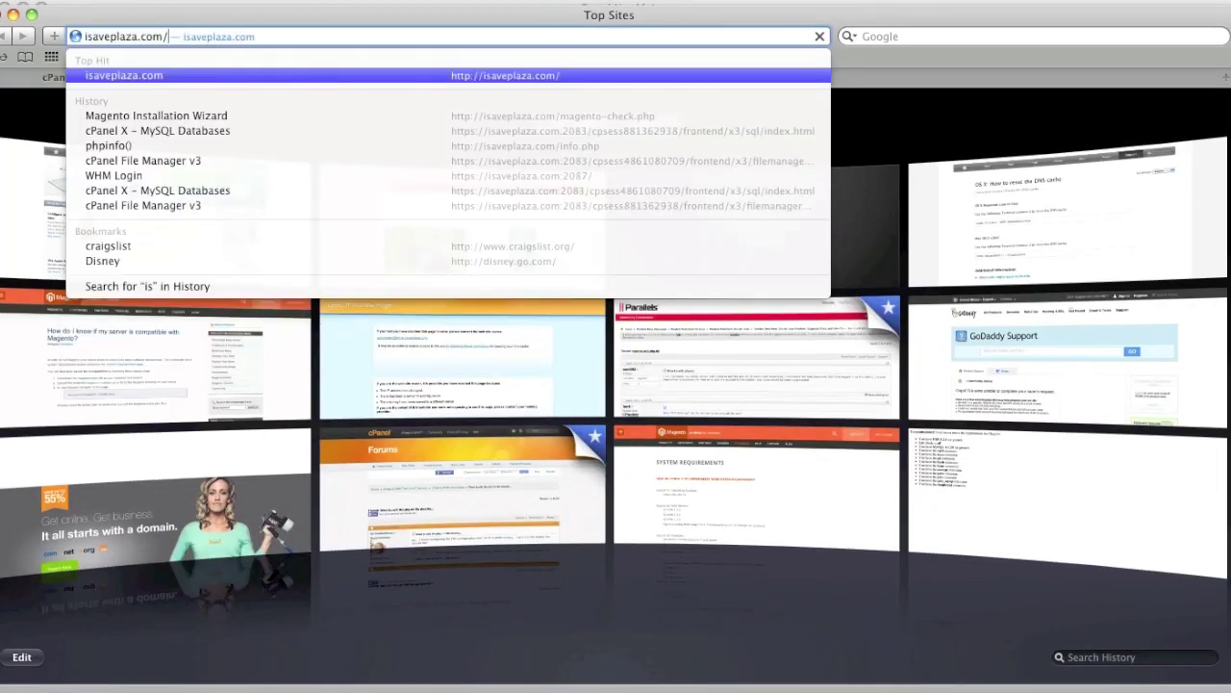
{"action": "type", "text": "info.php"}
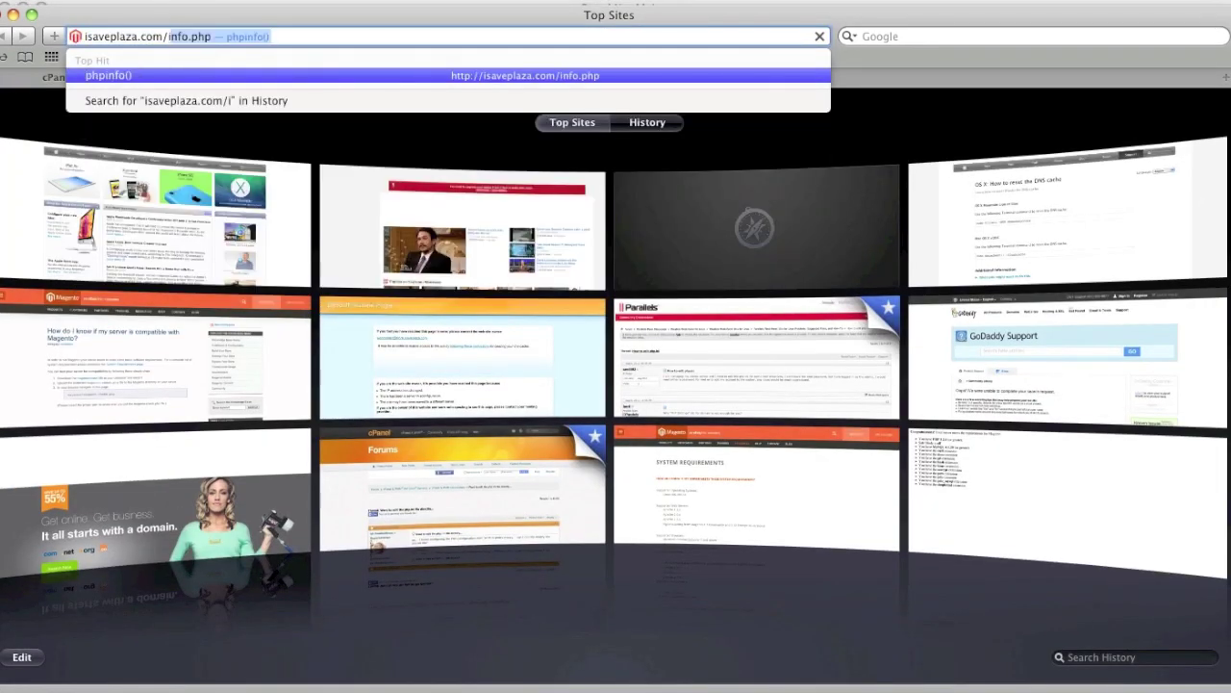
{"action": "key", "text": "Return"}
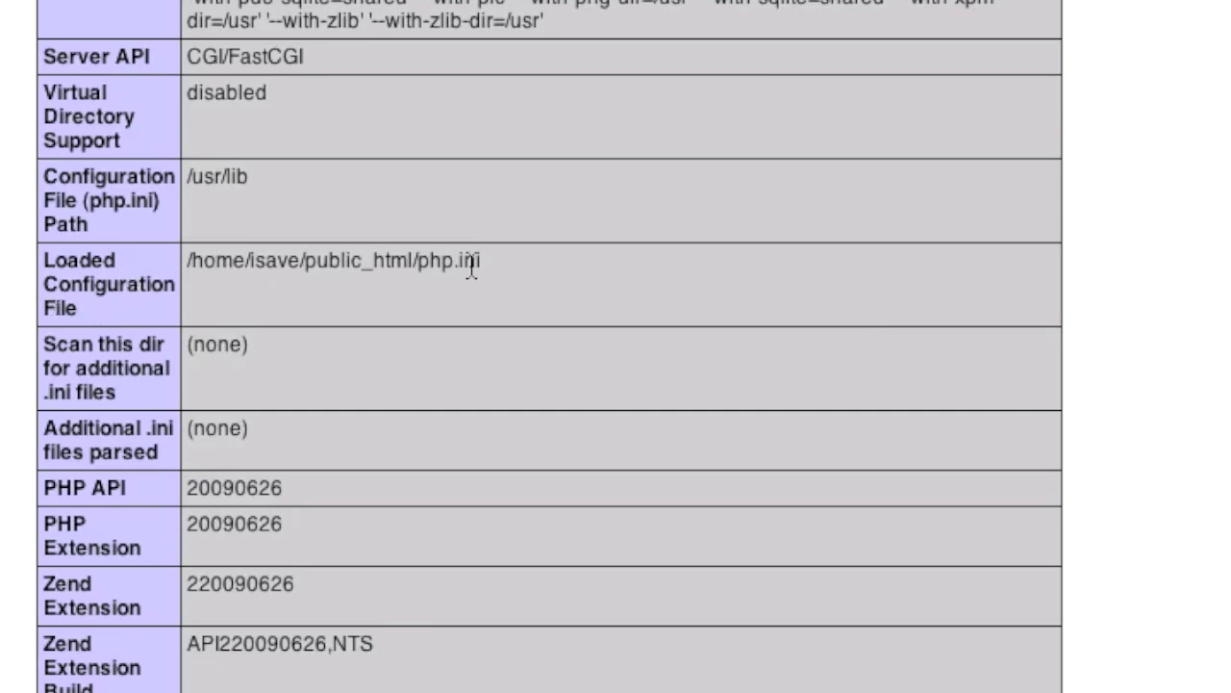
{"action": "left_click_drag", "start_coordinate": [199, 272], "coordinate": [484, 276]}
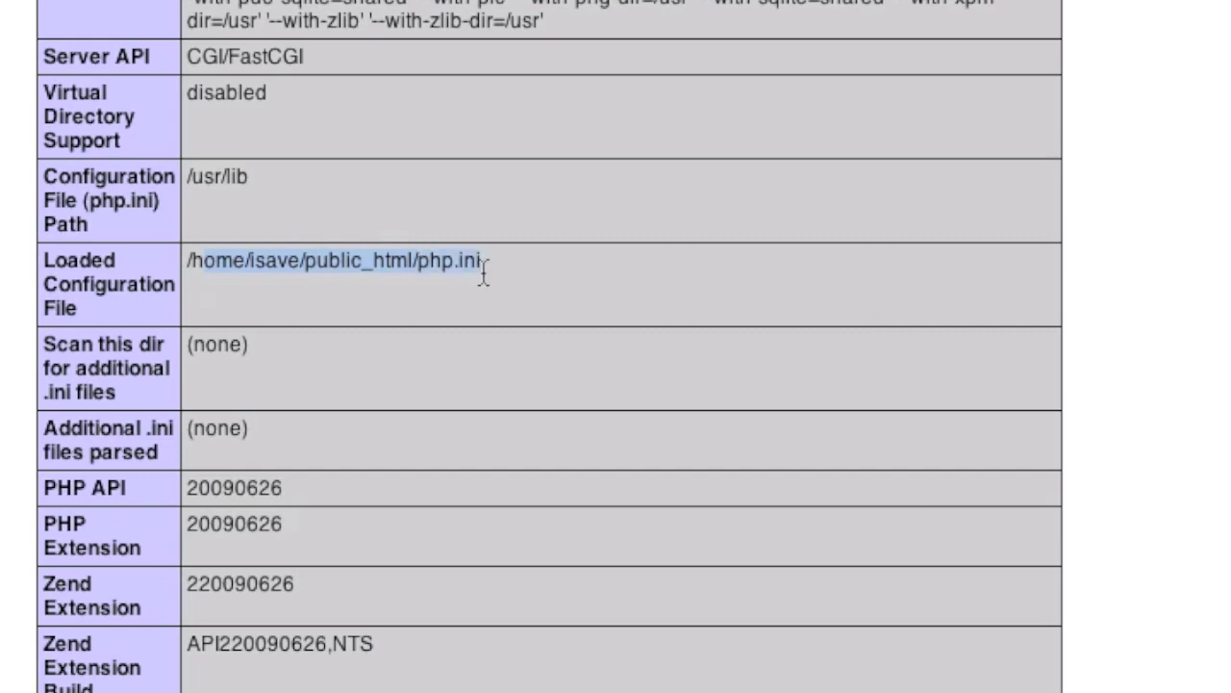
{"action": "left_click", "coordinate": [145, 77]}
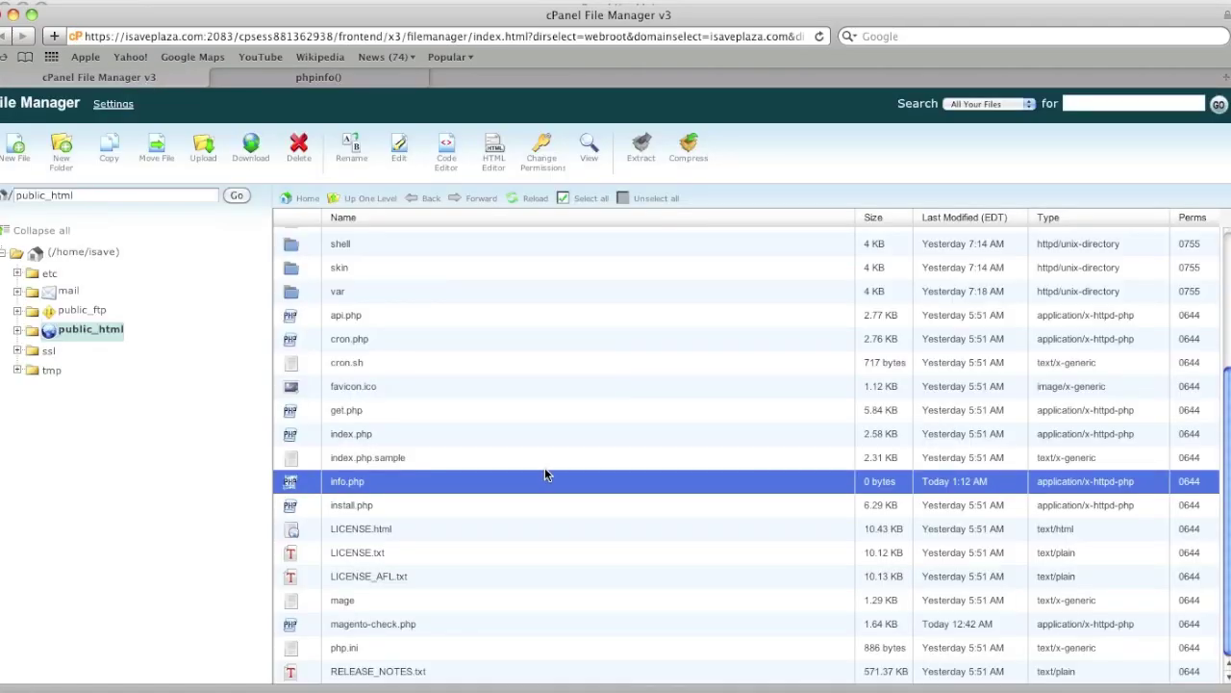
Rename php.ini to php.ini.sample in File Manager
{"action": "left_click", "coordinate": [364, 650]}
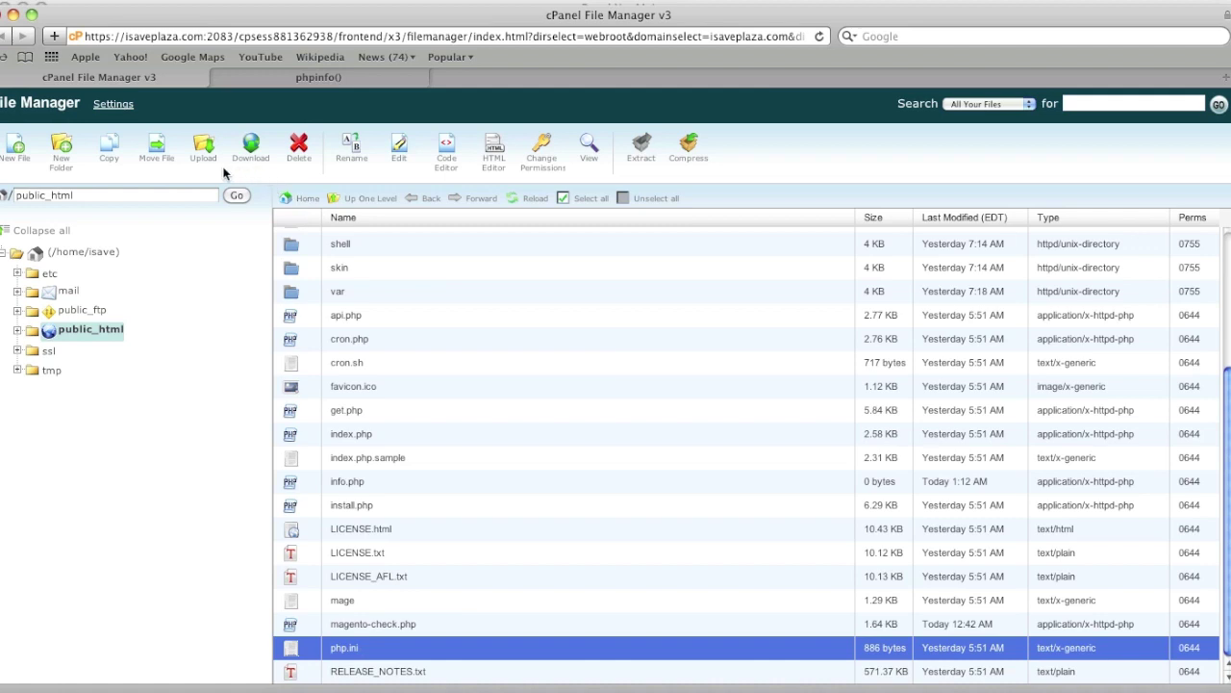
{"action": "left_click", "coordinate": [351, 146]}
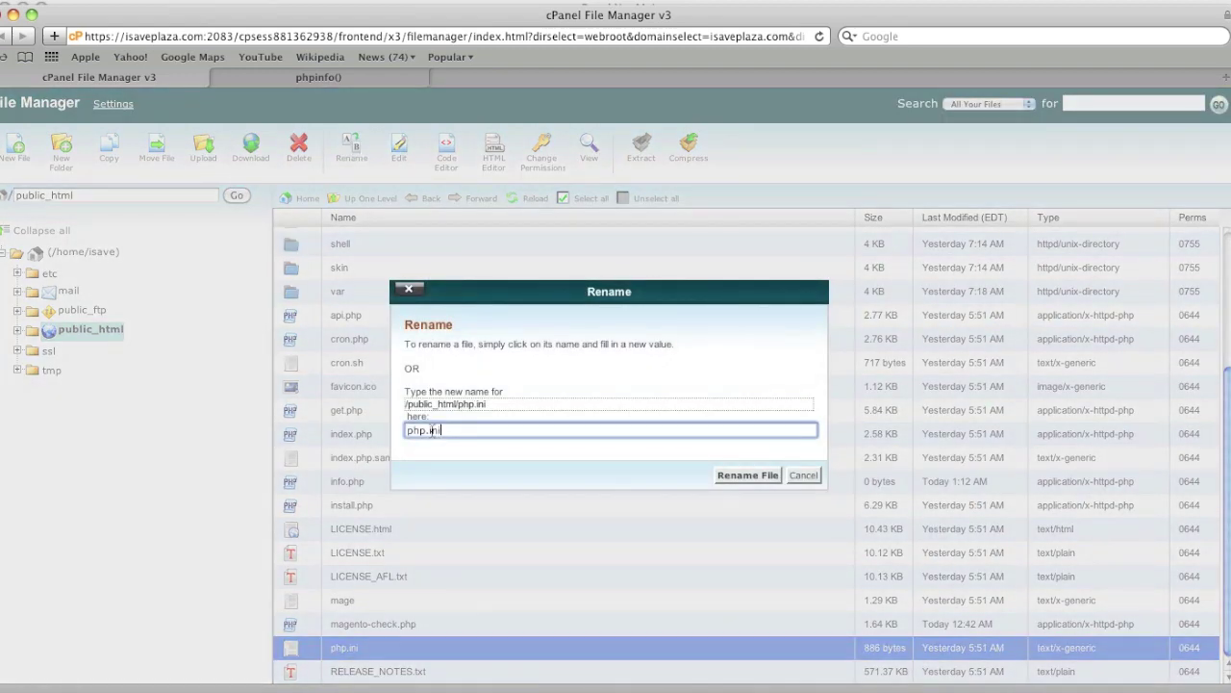
{"action": "type", "text": ".sample"}
{"action": "left_click", "coordinate": [748, 476]}
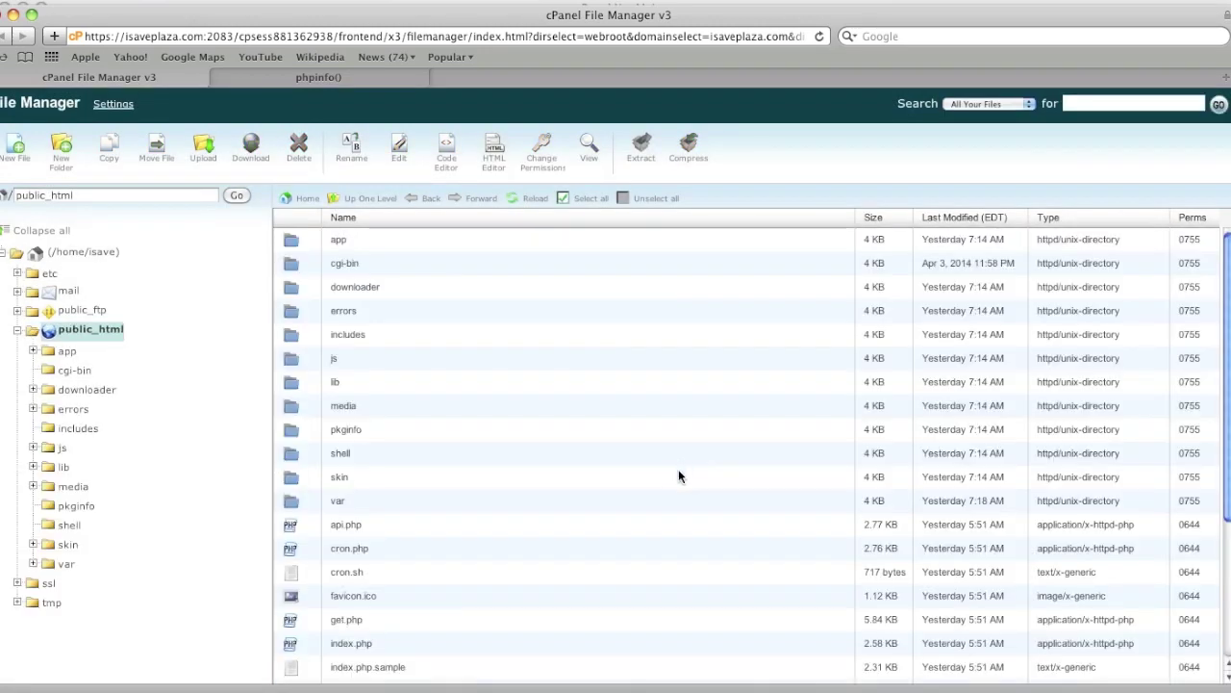
Reload phpinfo to recheck the loaded configuration, then select php.ini.sample in File Manager
{"action": "left_click", "coordinate": [373, 79]}
{"action": "left_click", "coordinate": [821, 37]}
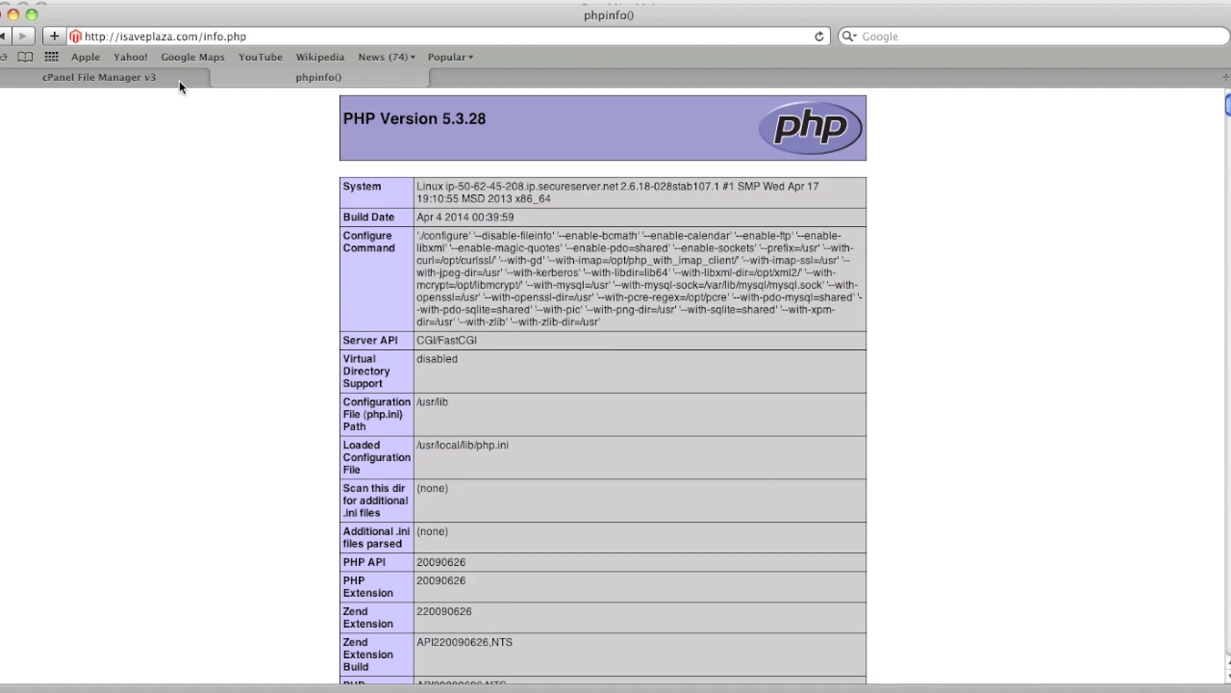
{"action": "left_click", "coordinate": [179, 77]}
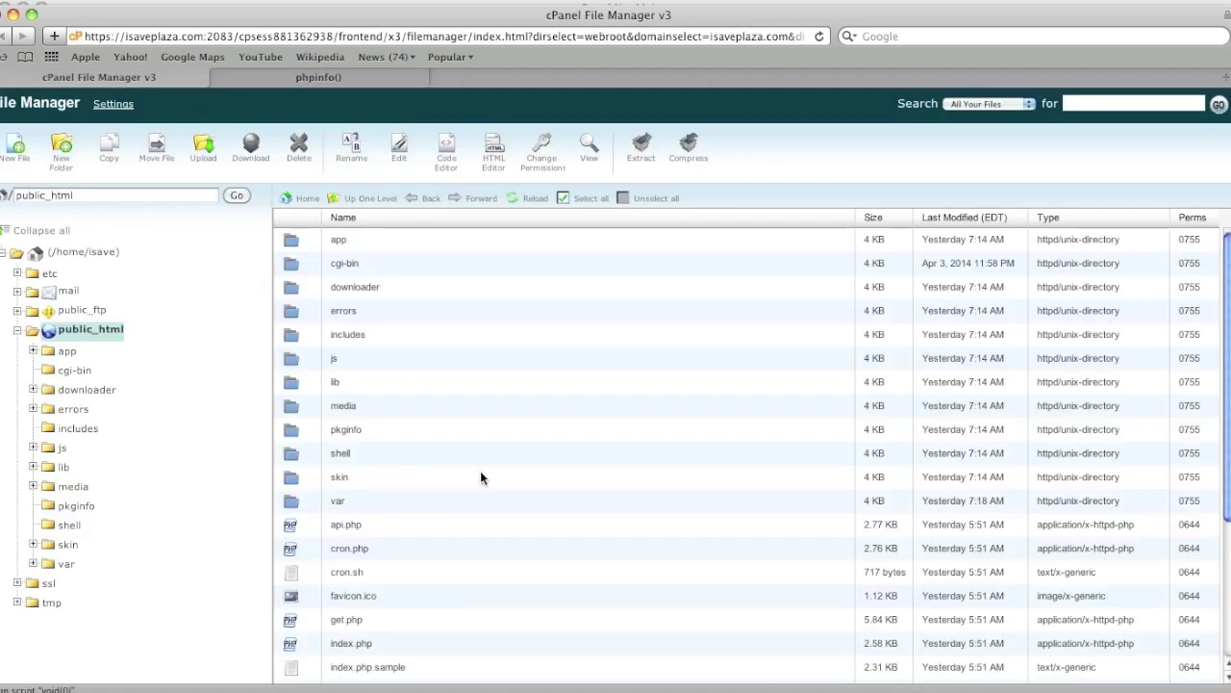
{"action": "scroll", "coordinate": [492, 510], "scroll_direction": "down", "scroll_amount": 3}
{"action": "scroll", "coordinate": [488, 509], "scroll_direction": "down", "scroll_amount": 2}
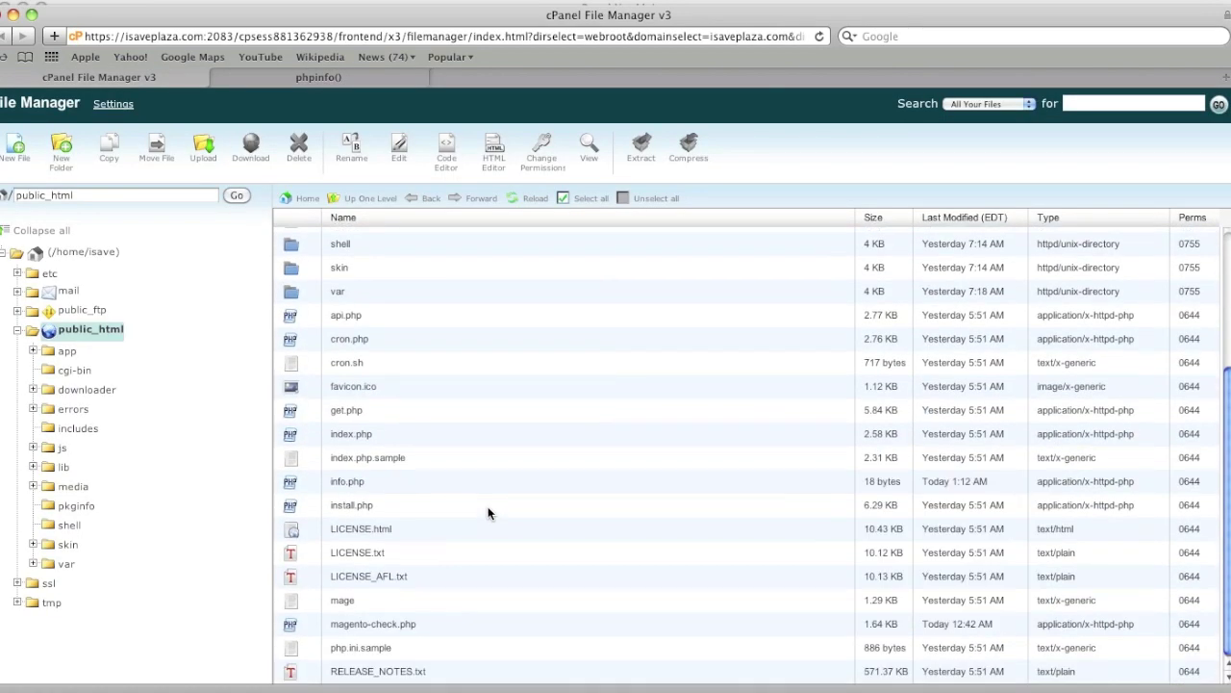
{"action": "left_click", "coordinate": [392, 648]}
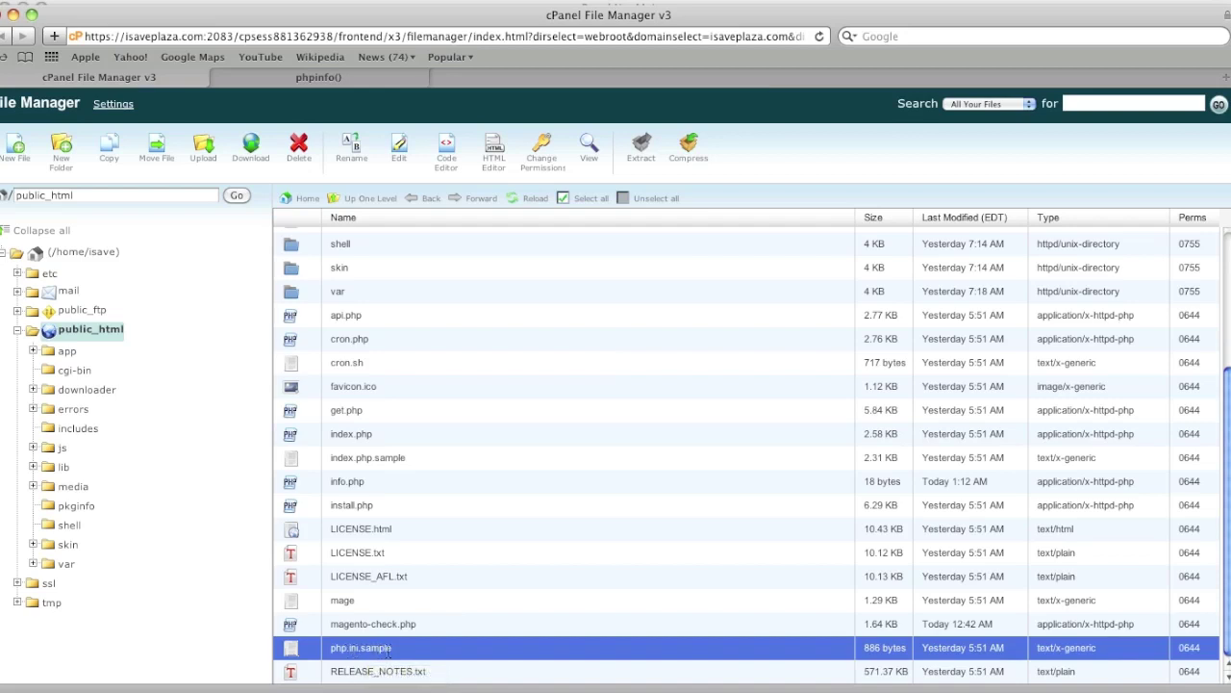
Rename php.ini.sample back to php.ini
{"action": "left_click", "coordinate": [341, 148]}
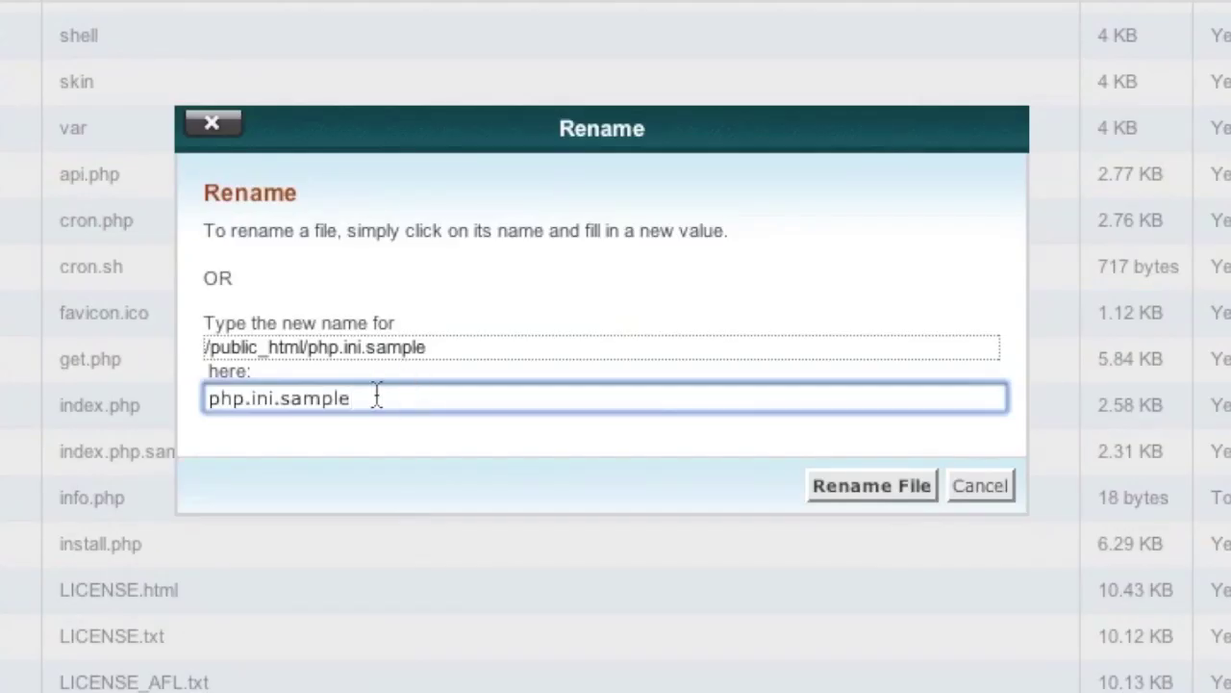
{"action": "left_click_drag", "start_coordinate": [493, 429], "coordinate": [442, 431]}
{"action": "key", "text": "BackSpace"}
{"action": "left_click", "coordinate": [845, 485]}
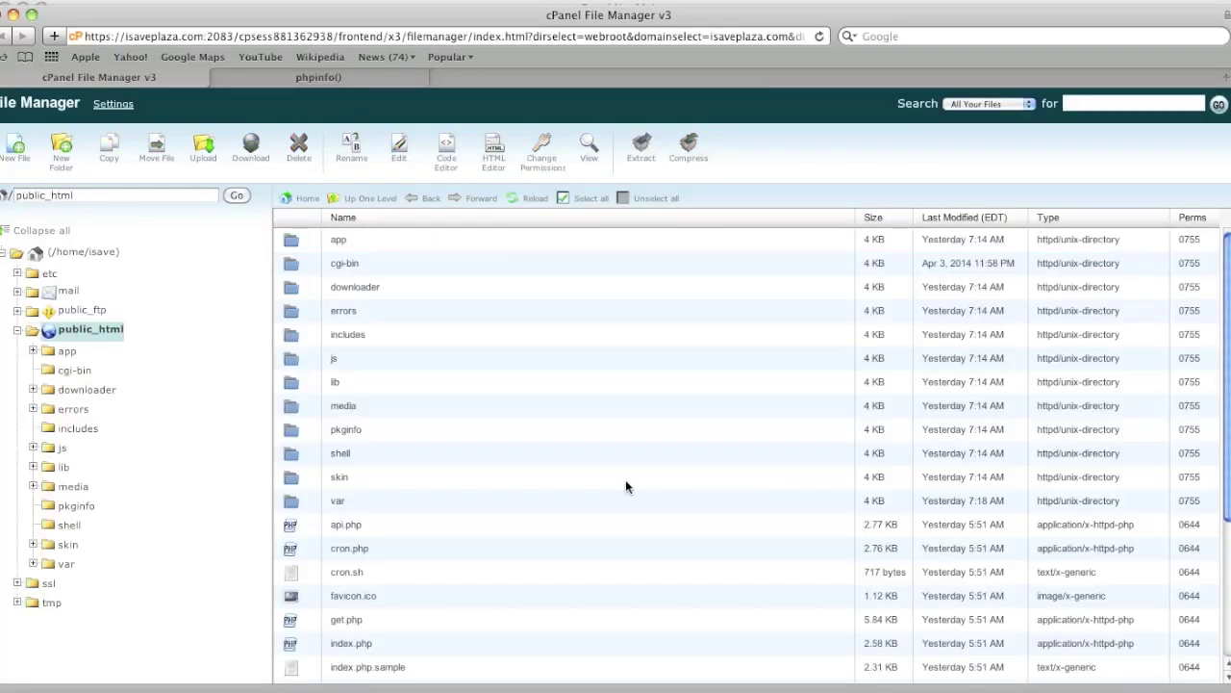
Delete info.php from public_html
{"action": "scroll", "coordinate": [625, 486], "scroll_direction": "down", "scroll_amount": 5}
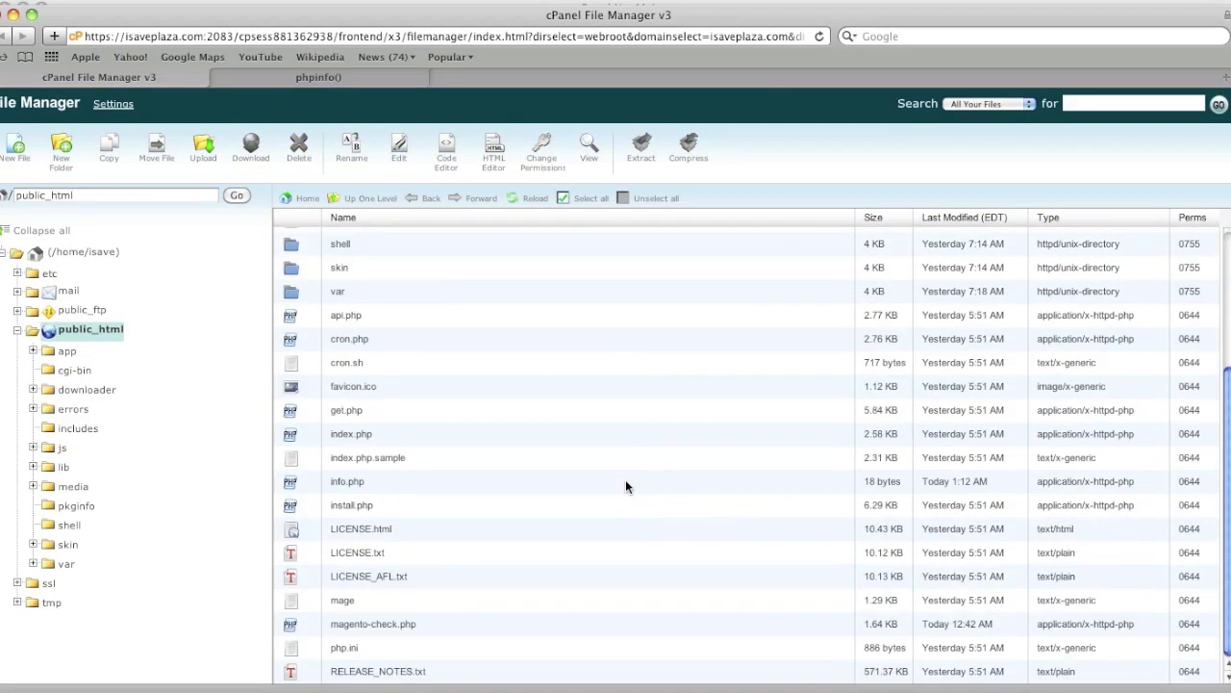
{"action": "left_click", "coordinate": [357, 491]}
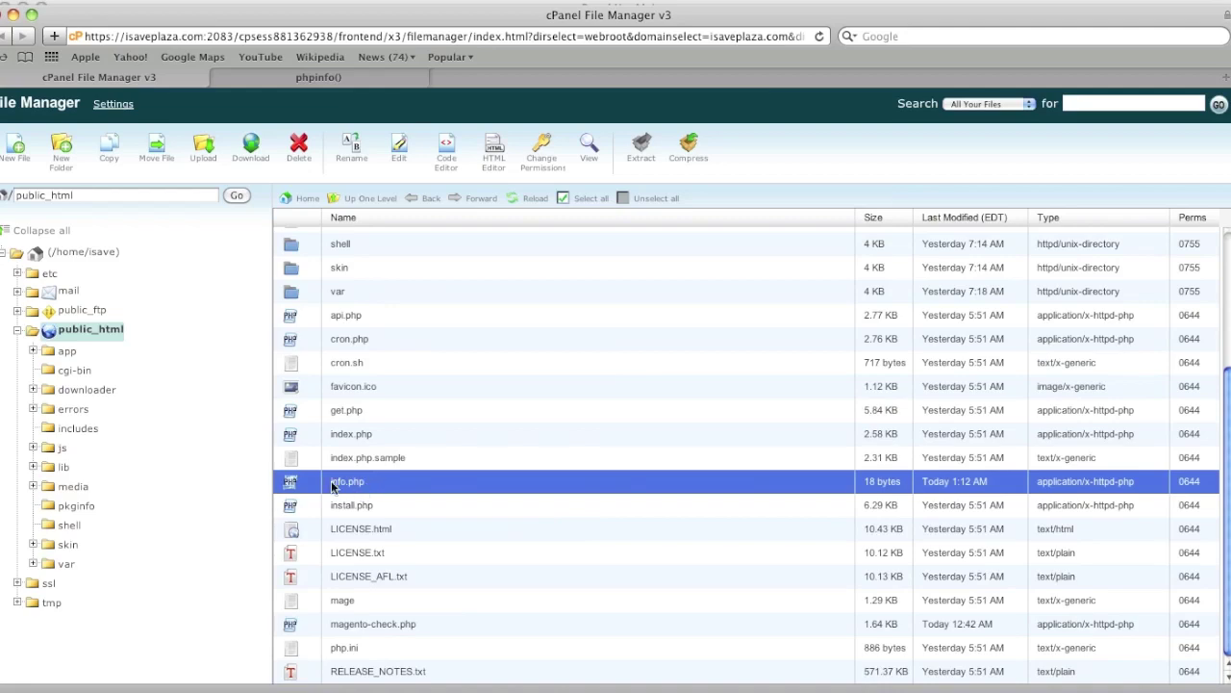
{"action": "left_click", "coordinate": [301, 149]}
{"action": "left_click", "coordinate": [724, 440]}
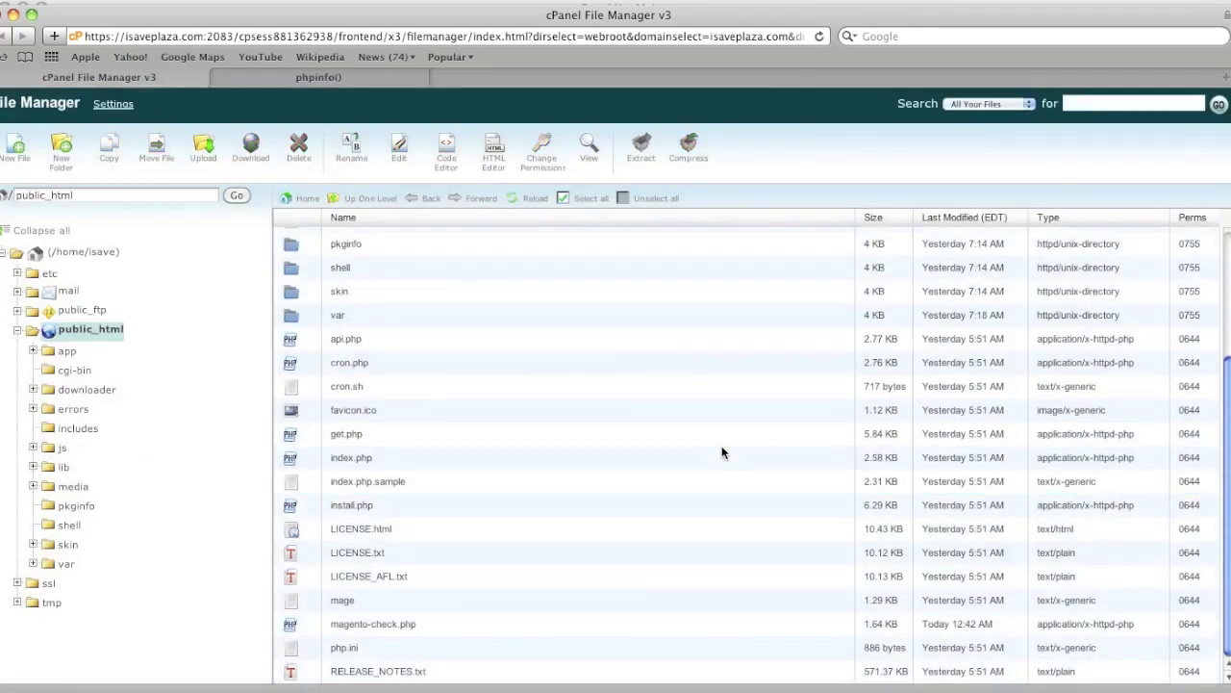
Replace info.php with install in the phpinfo tab's address and load isaveplaza.com/install
{"action": "left_click", "coordinate": [354, 81]}
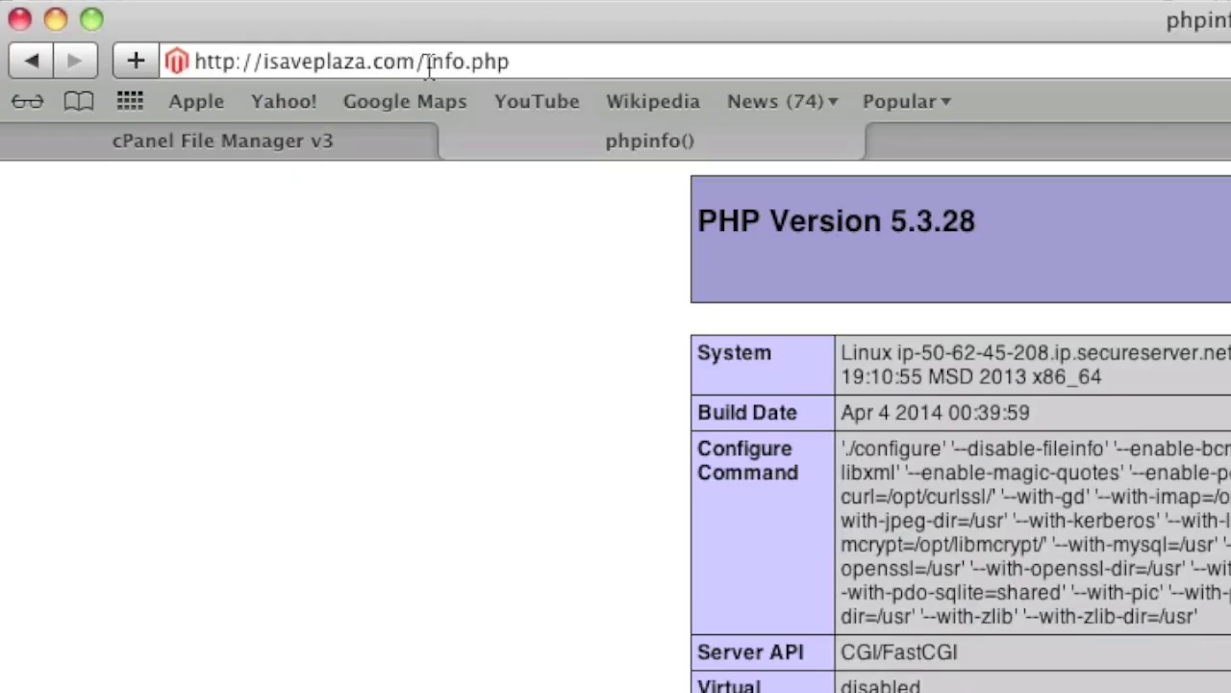
{"action": "left_click_drag", "start_coordinate": [431, 61], "coordinate": [616, 63]}
{"action": "type", "text": "ins"}
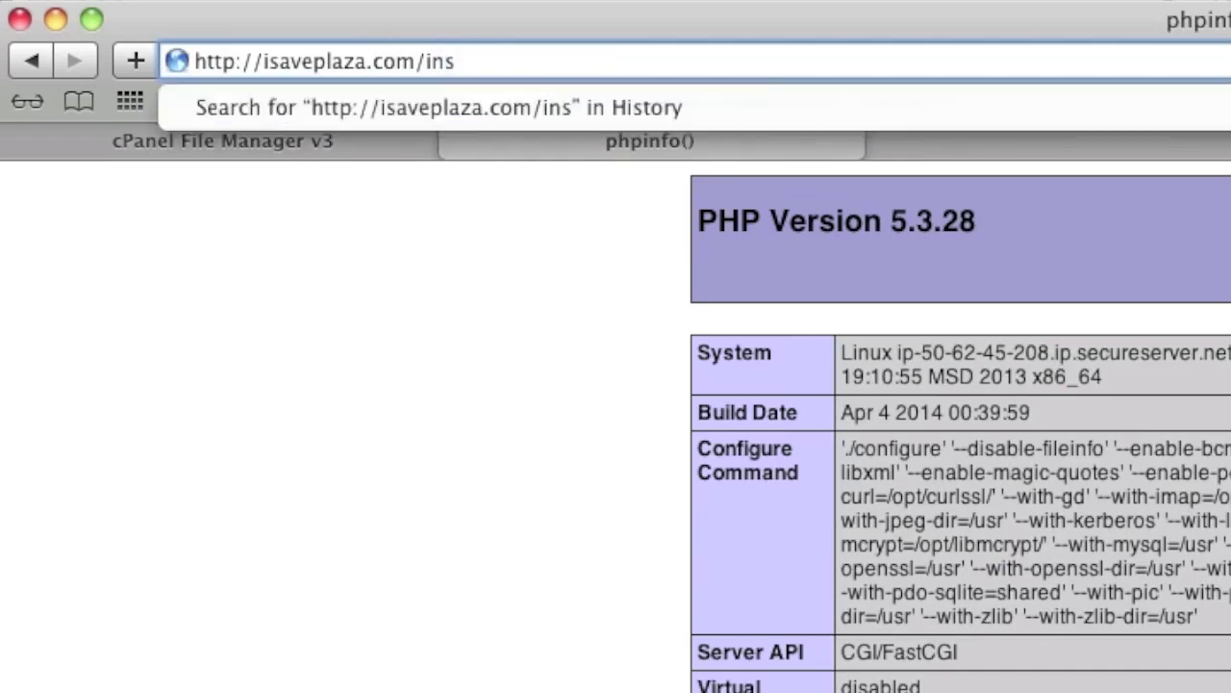
{"action": "type", "text": "tall"}
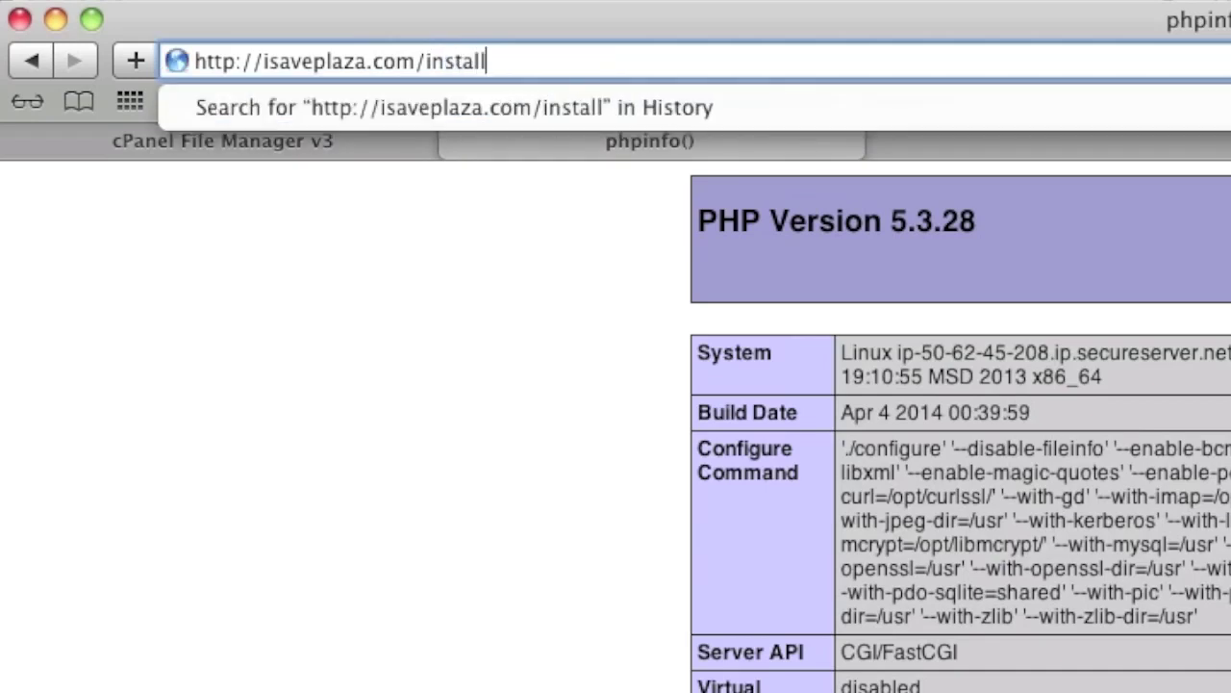
{"action": "key", "text": "Return"}
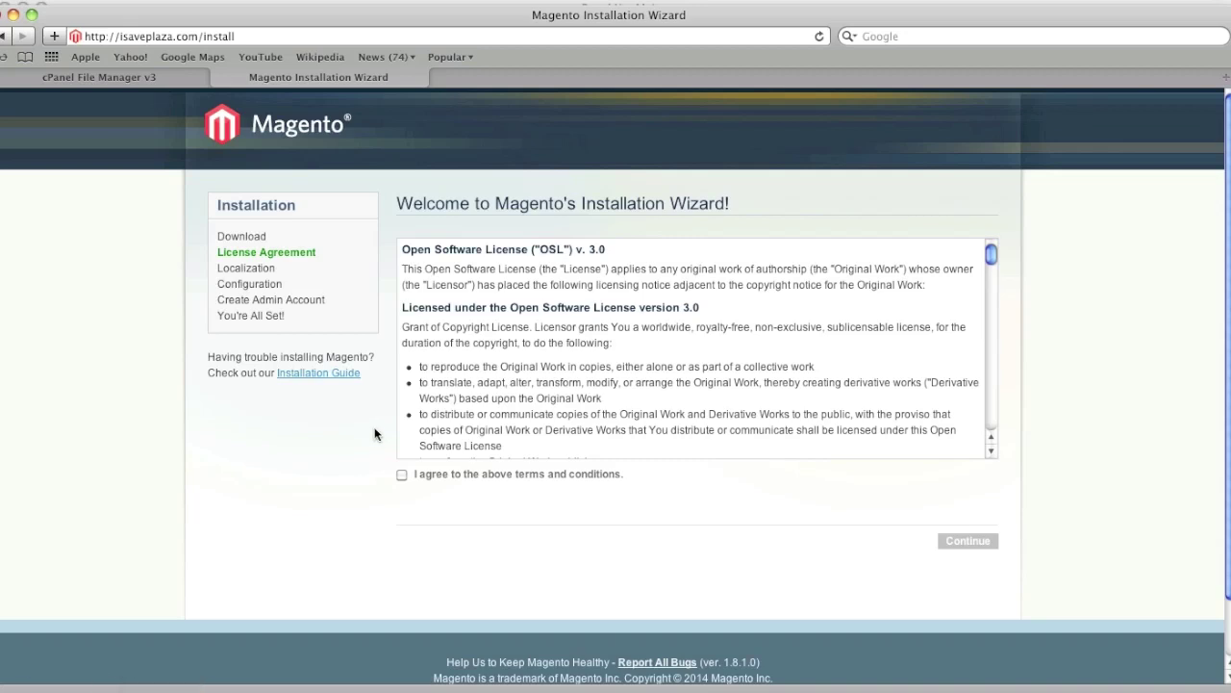
Accept the Magento license and choose Eastern Standard Time (America/New_York) as the time zone
{"action": "left_click", "coordinate": [401, 474]}
{"action": "left_click", "coordinate": [985, 542]}
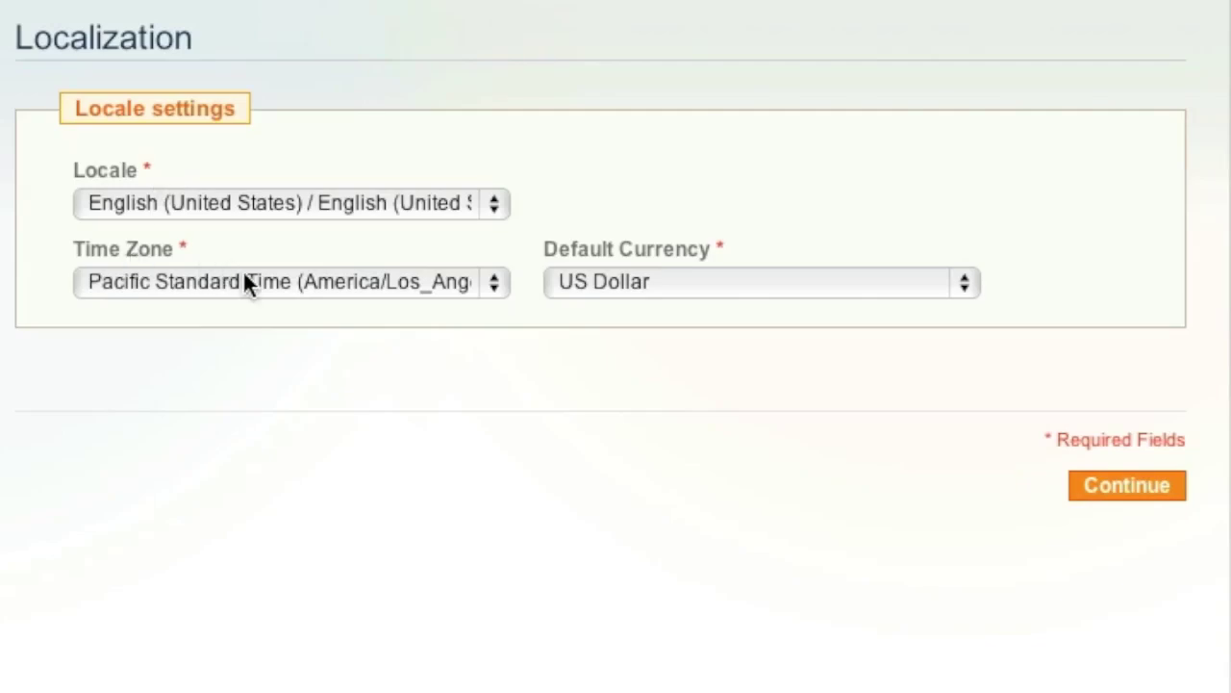
{"action": "left_click", "coordinate": [515, 327]}
{"action": "scroll", "coordinate": [243, 274], "scroll_direction": "up", "scroll_amount": 12}
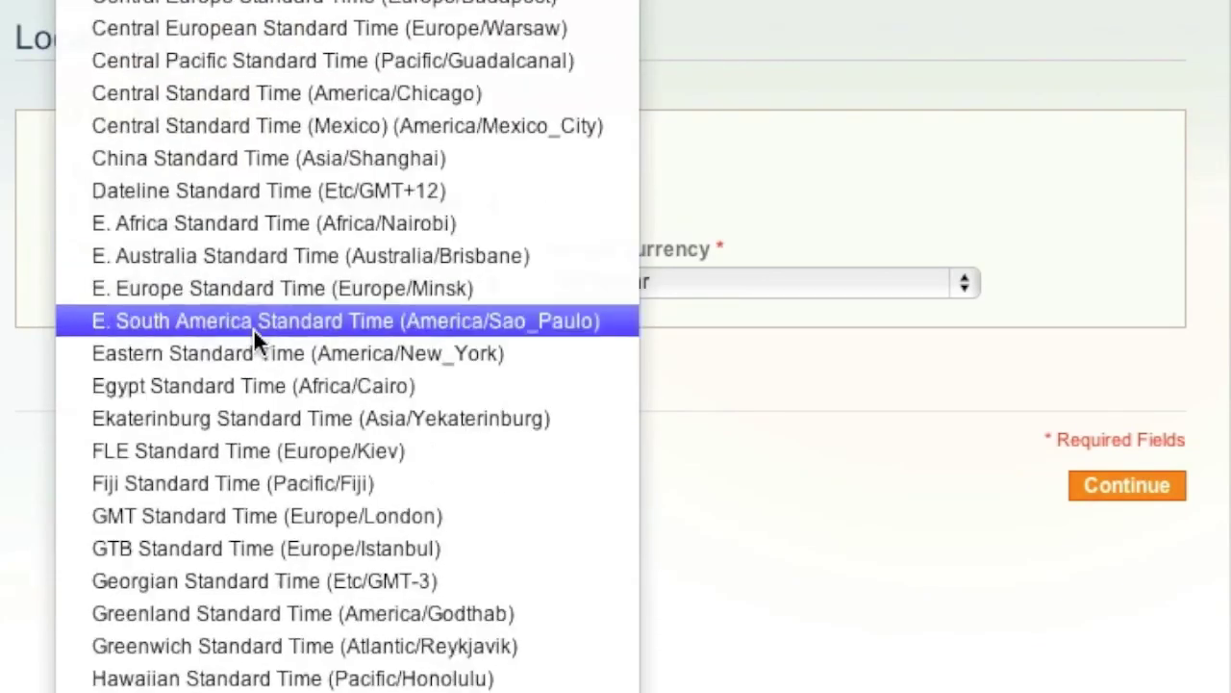
{"action": "left_click", "coordinate": [258, 354]}
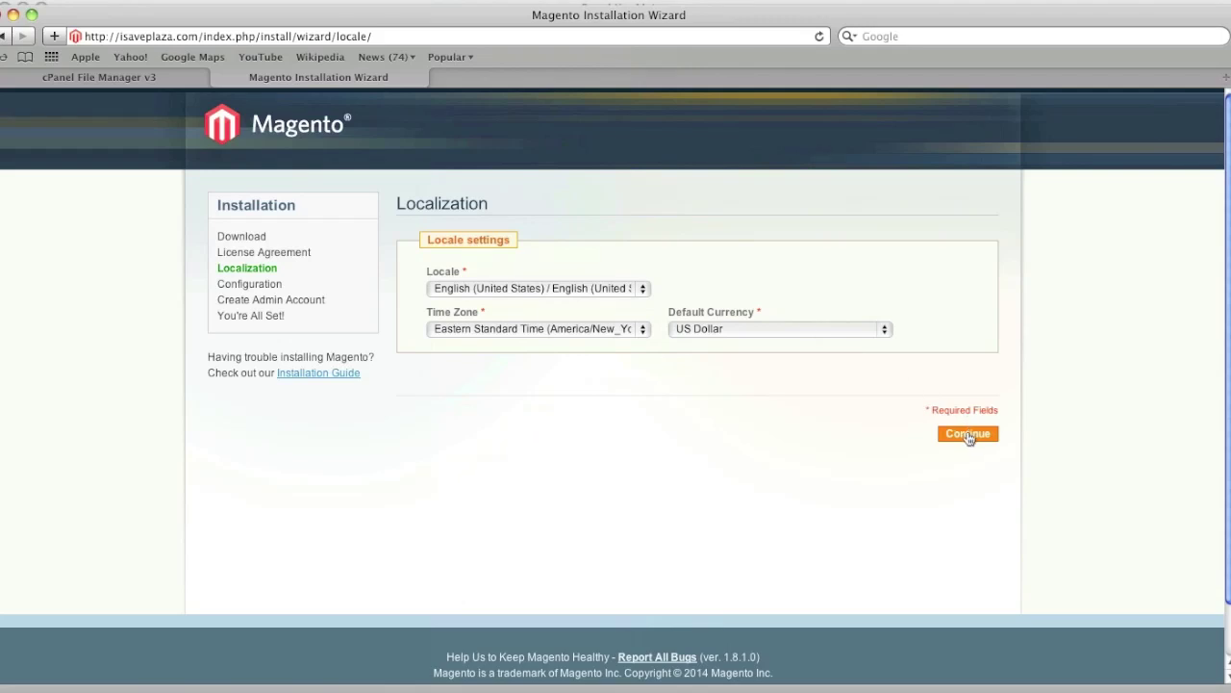
{"action": "left_click", "coordinate": [968, 434]}
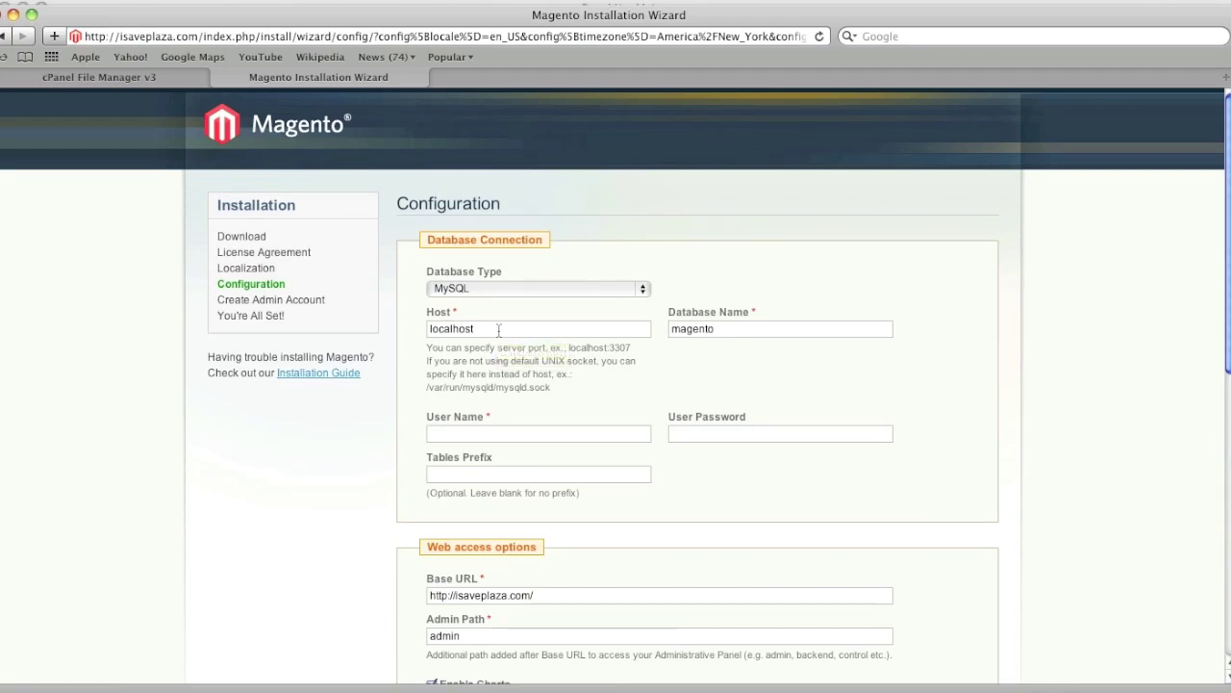
Go back to cPanel's MySQL Databases page to find the database details
{"action": "left_click", "coordinate": [167, 75]}
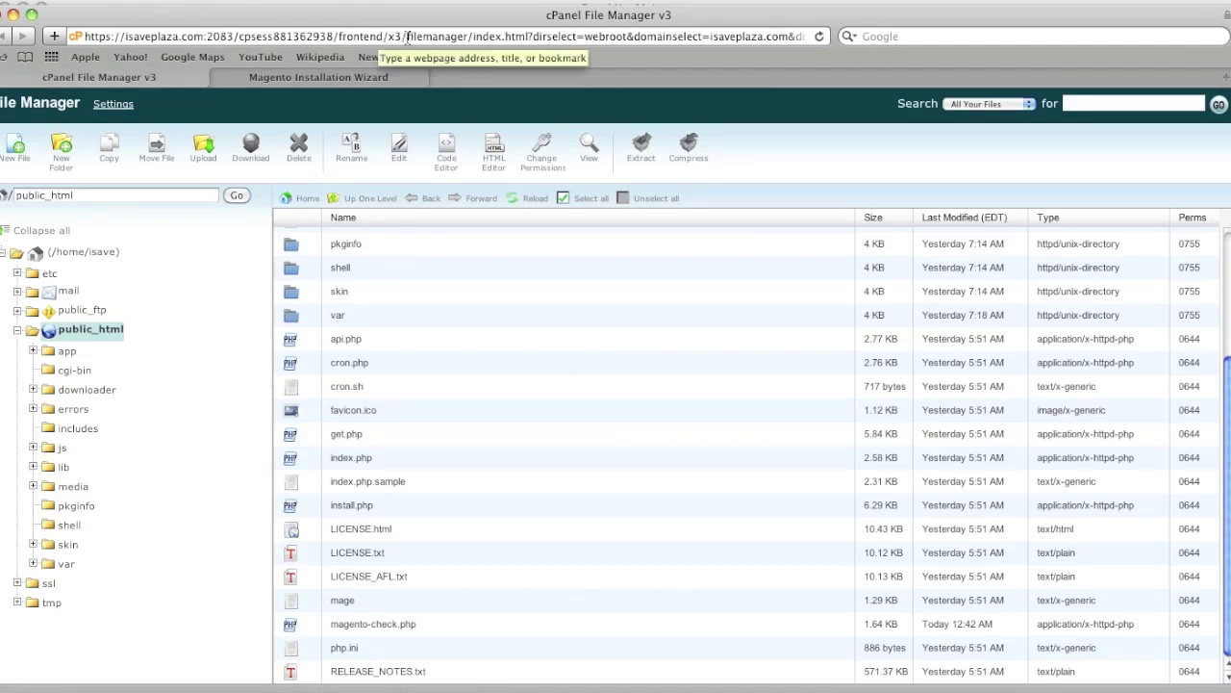
{"action": "left_click_drag", "start_coordinate": [406, 37], "coordinate": [827, 36]}
{"action": "key", "text": "BackSpace"}
{"action": "key", "text": "Return"}
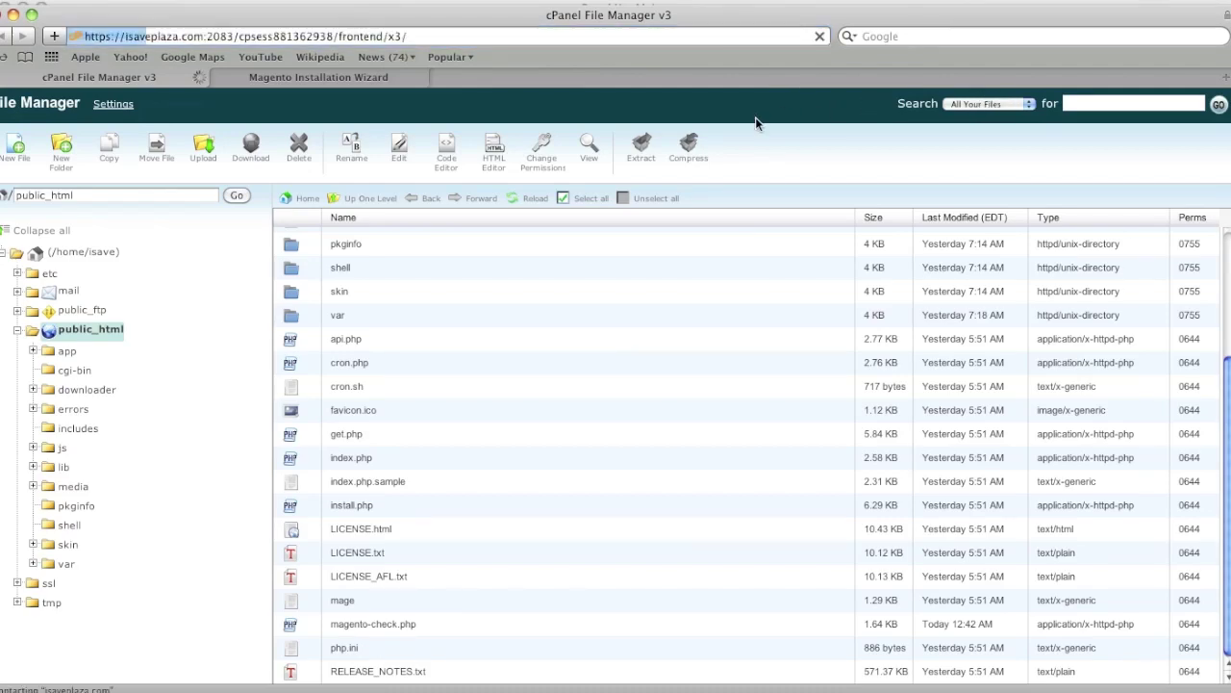
{"action": "scroll", "coordinate": [674, 356], "scroll_direction": "down", "scroll_amount": 15}
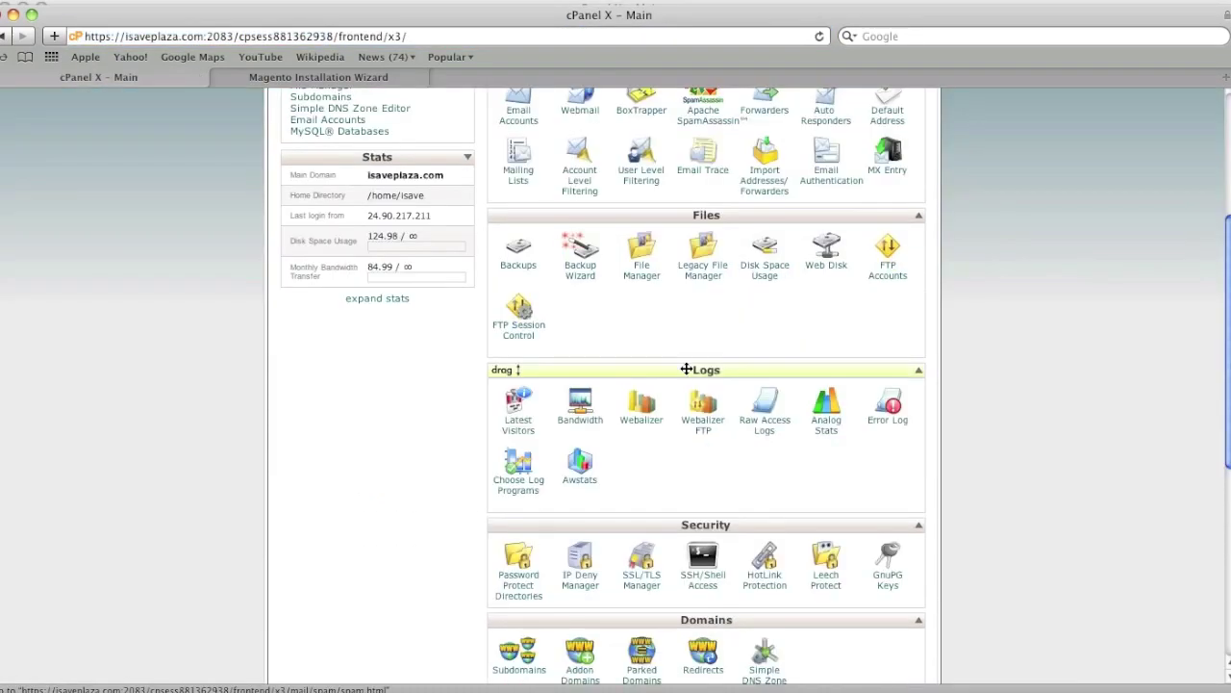
{"action": "left_click", "coordinate": [541, 322]}
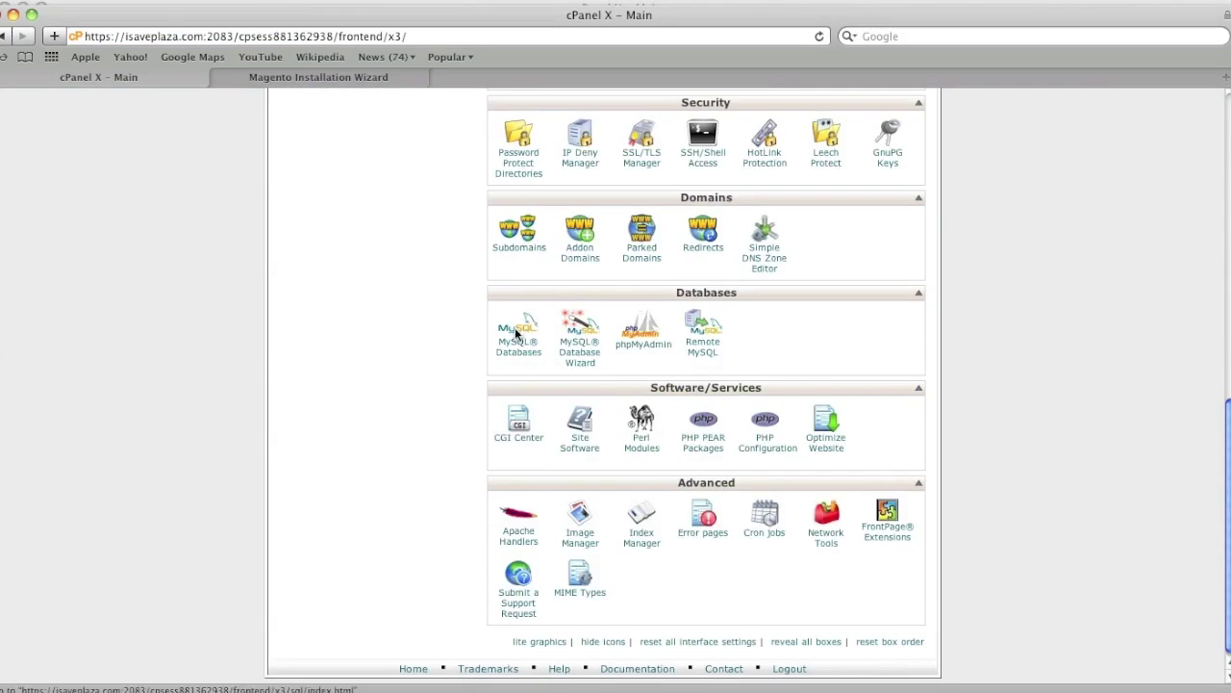
{"action": "scroll", "coordinate": [548, 337], "scroll_direction": "down", "scroll_amount": 3}
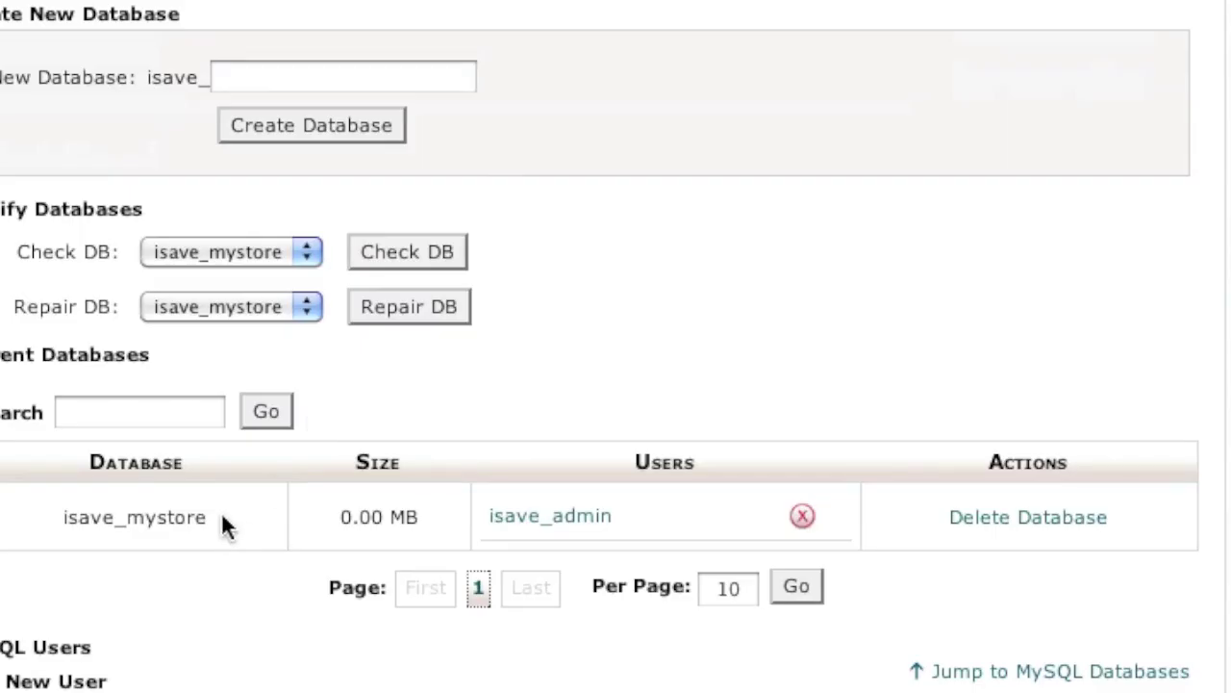
Copy isave_mystore from cPanel into the installer's Database Name field
{"action": "left_click_drag", "start_coordinate": [423, 509], "coordinate": [341, 507]}
{"action": "key", "text": "super+c"}
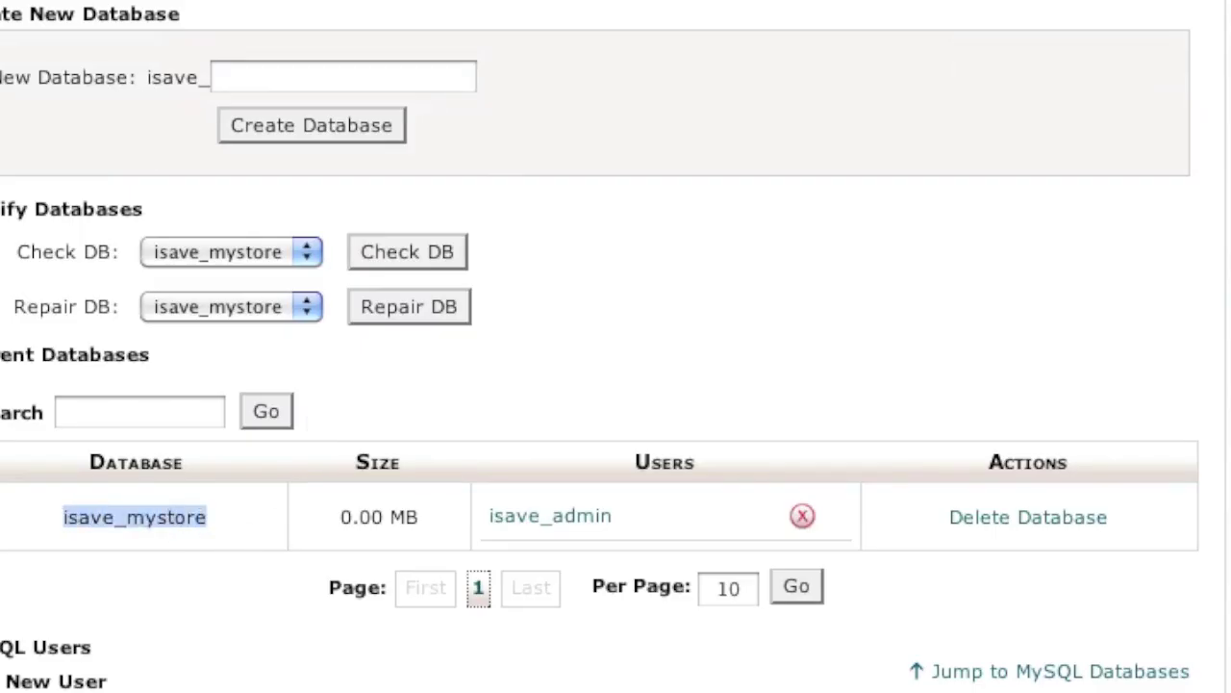
{"action": "key", "text": "super+Tab"}
{"action": "double_click", "coordinate": [777, 170]}
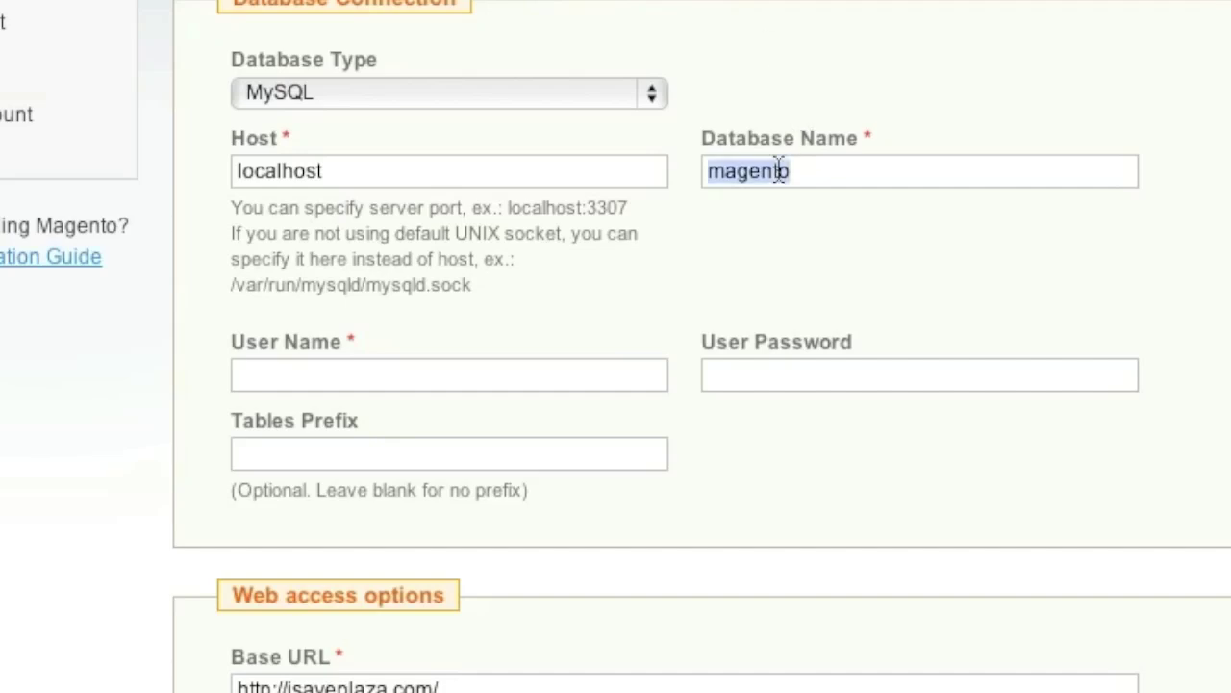
{"action": "key", "text": "super+v"}
{"action": "left_click", "coordinate": [447, 371]}
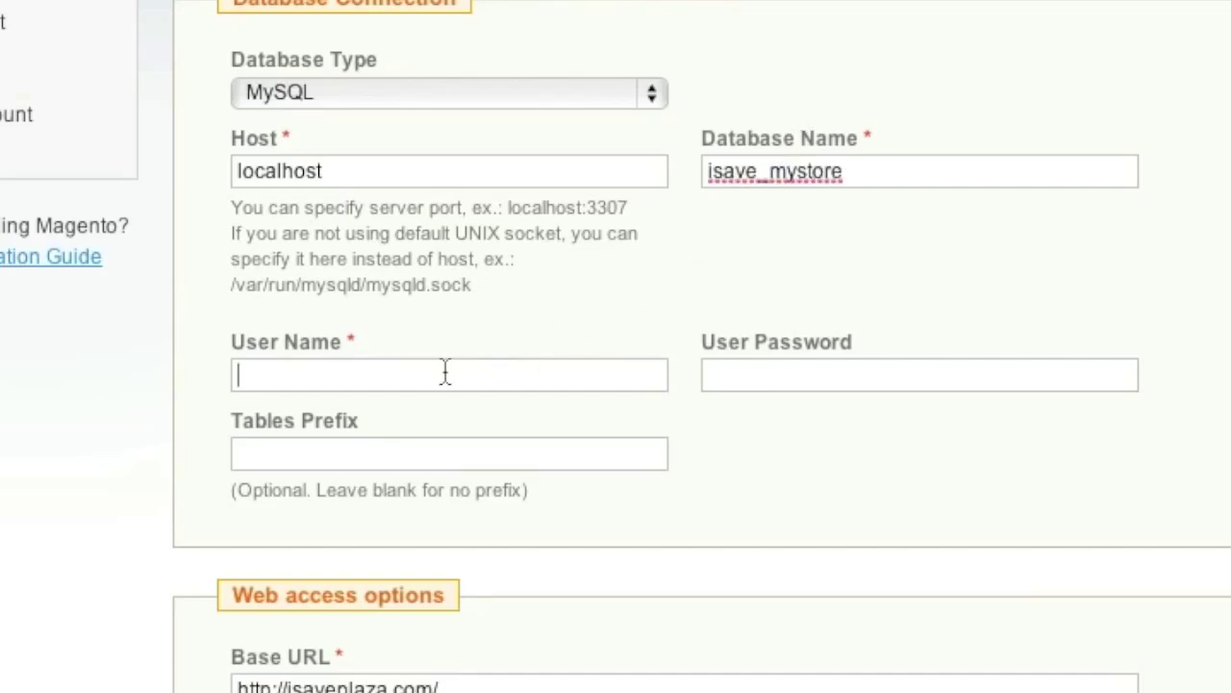
Paste the database user name from cPanel into User Name and enter its password
{"action": "key", "text": "super+Tab"}
{"action": "left_click_drag", "start_coordinate": [612, 516], "coordinate": [487, 516]}
{"action": "key", "text": "super+c"}
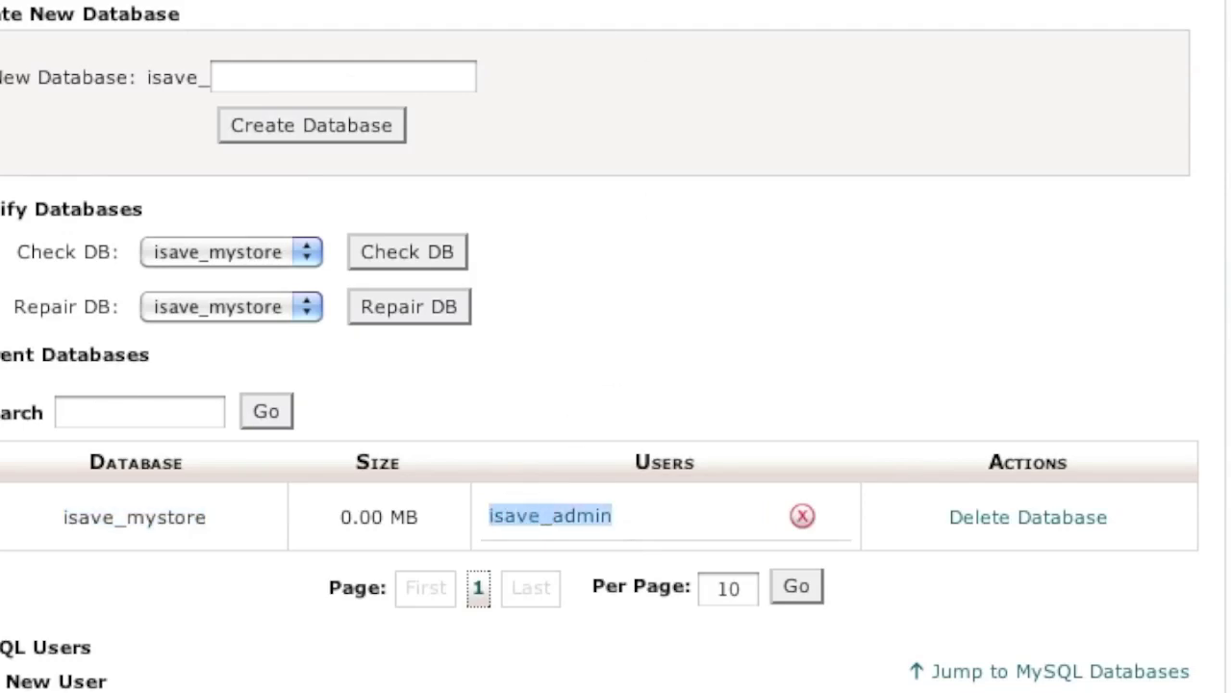
{"action": "key", "text": "super+Tab"}
{"action": "key", "text": "super+v"}
{"action": "left_click", "coordinate": [757, 376]}
{"action": "type", "text": "******"}
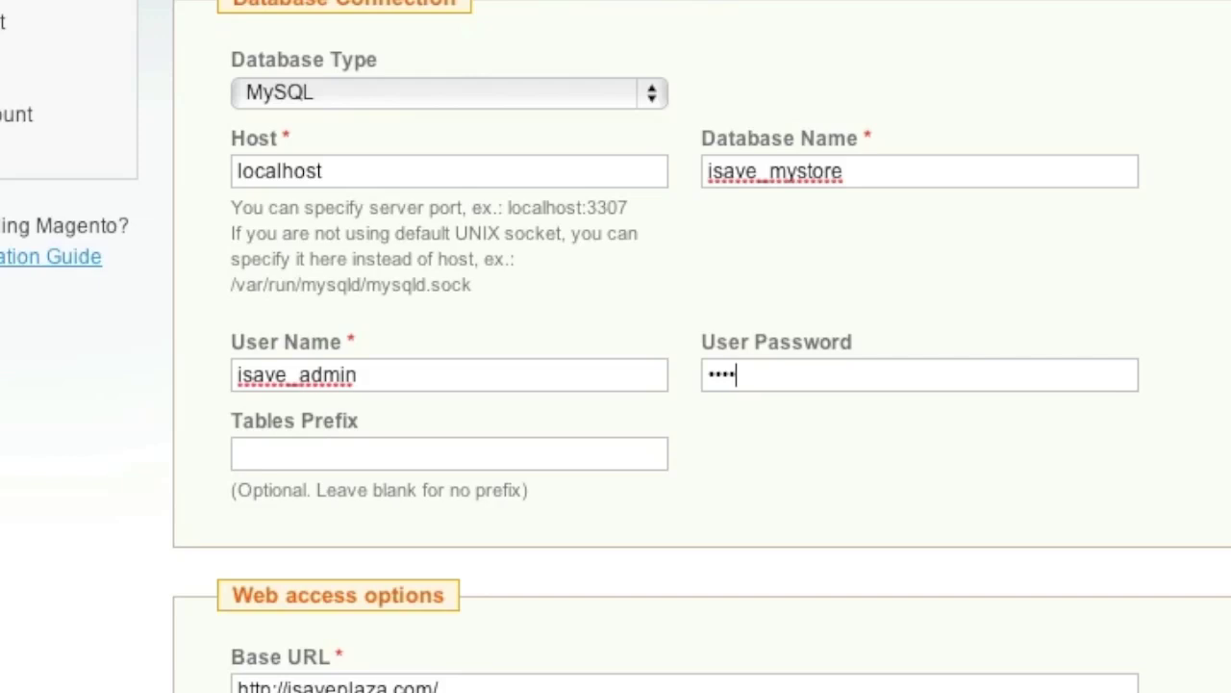
{"action": "left_click", "coordinate": [456, 460]}
{"action": "scroll", "coordinate": [322, 238], "scroll_direction": "down", "scroll_amount": 3}
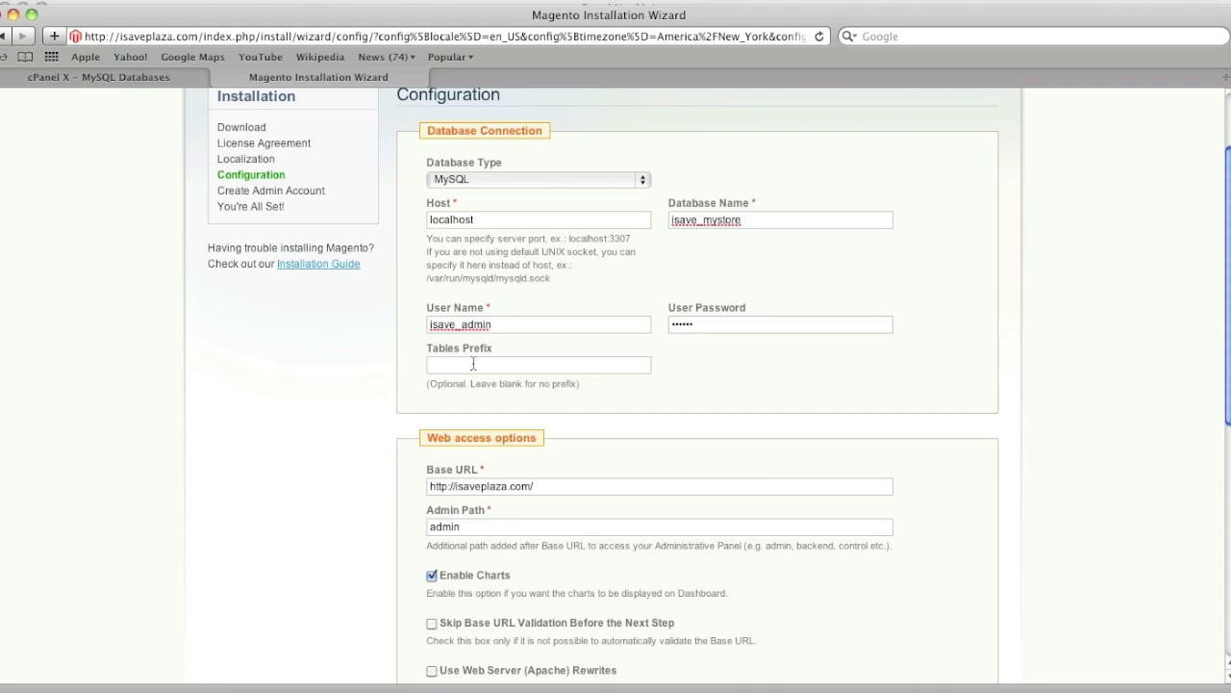
{"action": "scroll", "coordinate": [476, 366], "scroll_direction": "down", "scroll_amount": 5}
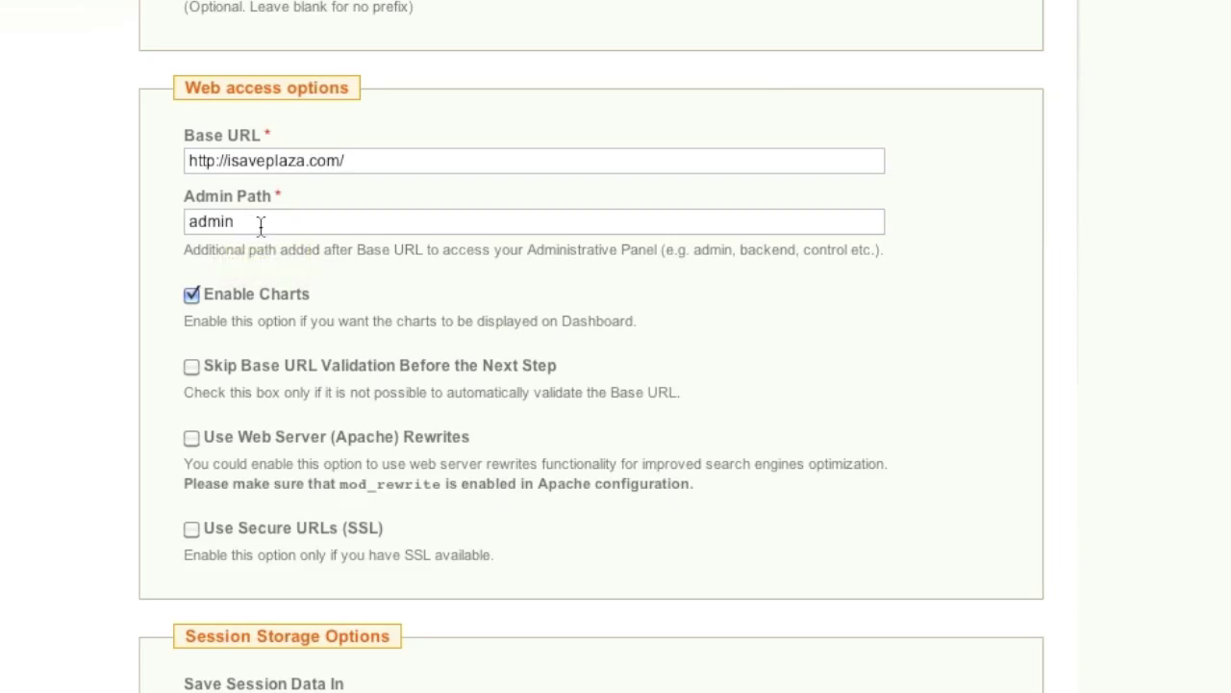
{"action": "scroll", "coordinate": [352, 242], "scroll_direction": "down", "scroll_amount": 1}
{"action": "scroll", "coordinate": [352, 242], "scroll_direction": "down", "scroll_amount": 5}
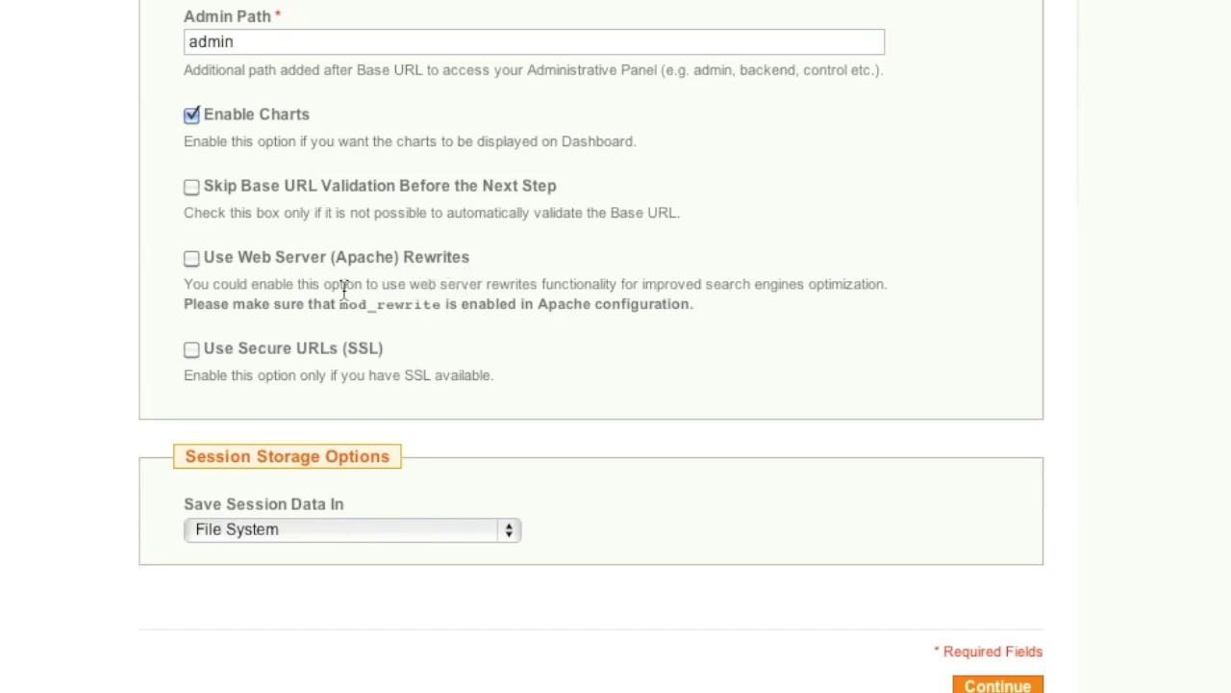
Enable web server rewrites and secure URLs, and skip secure URL validation
{"action": "left_click", "coordinate": [189, 258]}
{"action": "left_click", "coordinate": [191, 350]}
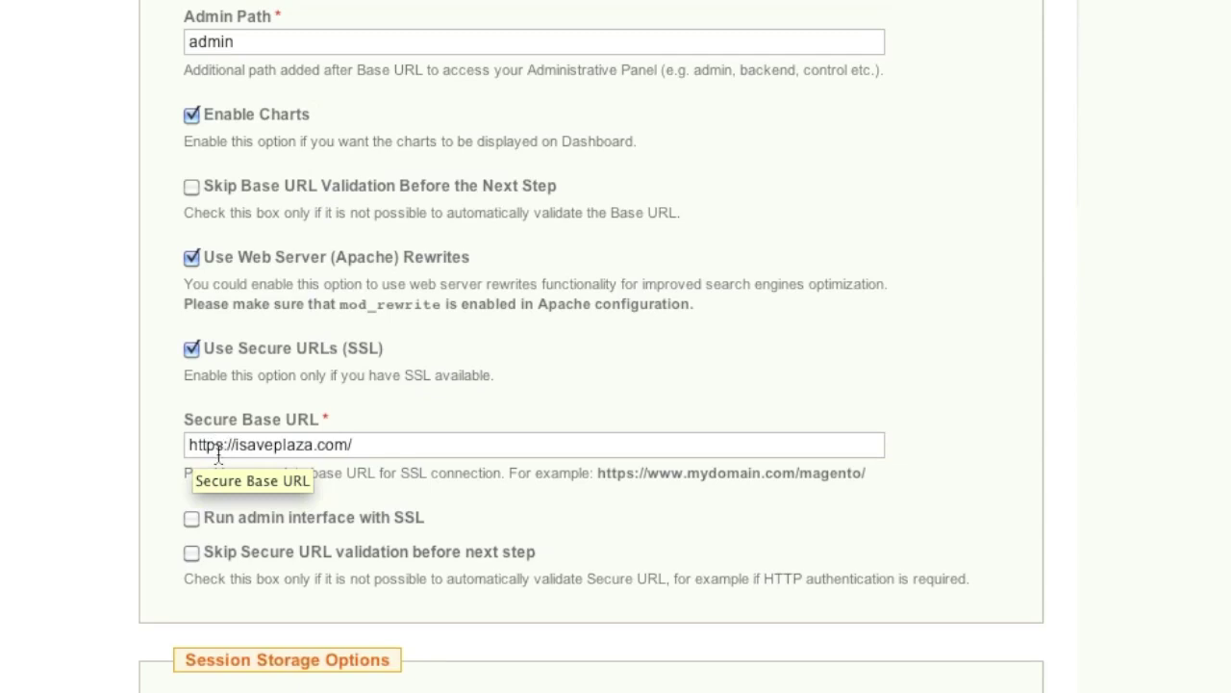
{"action": "scroll", "coordinate": [222, 452], "scroll_direction": "down", "scroll_amount": 1}
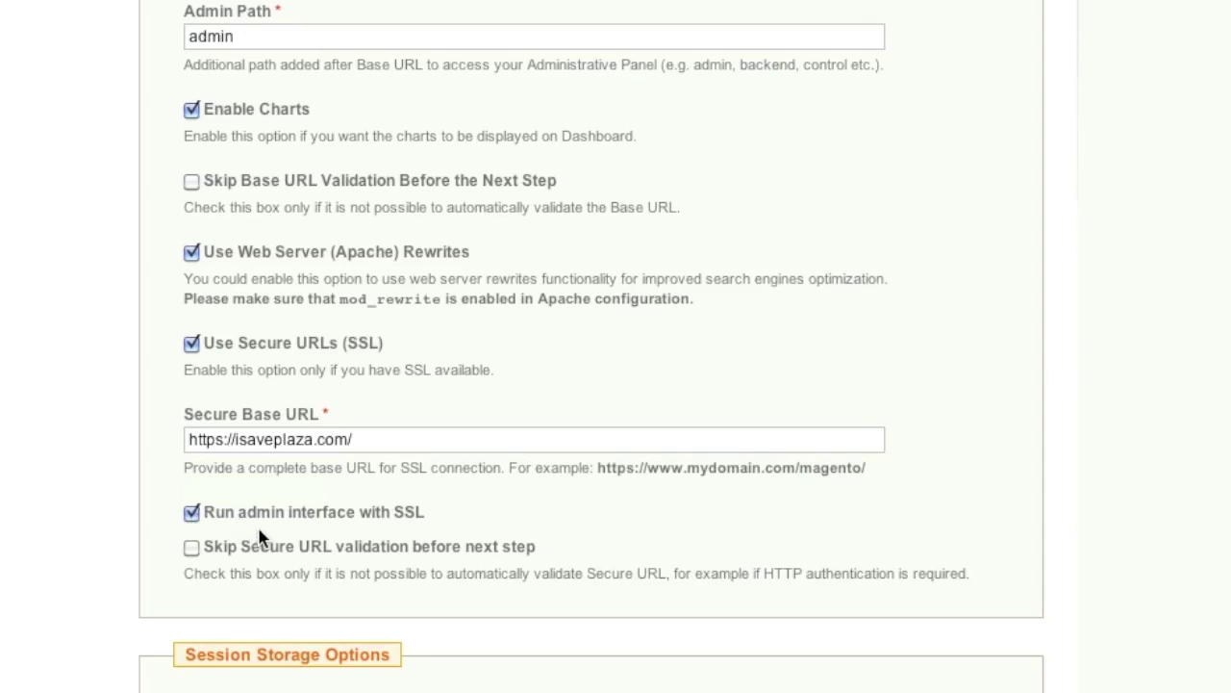
{"action": "scroll", "coordinate": [317, 535], "scroll_direction": "down", "scroll_amount": 1}
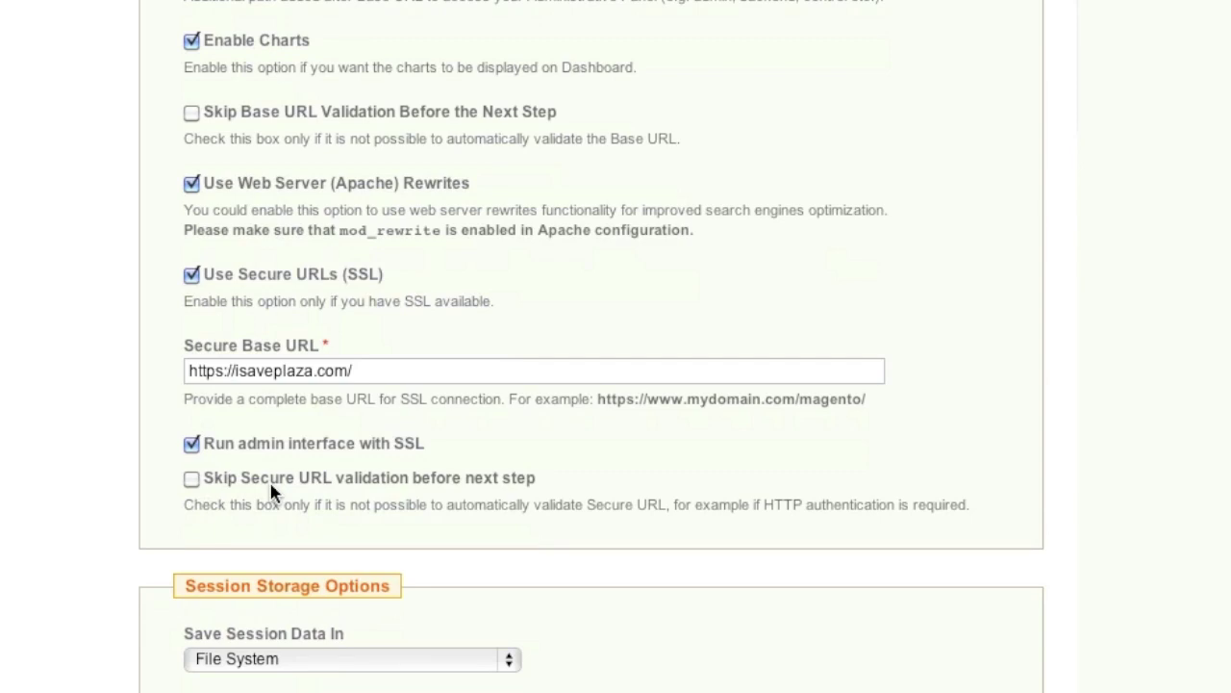
{"action": "left_click", "coordinate": [192, 478]}
Keep File System as the session data storage and submit the configuration
{"action": "scroll", "coordinate": [289, 503], "scroll_direction": "down", "scroll_amount": 2}
{"action": "scroll", "coordinate": [288, 503], "scroll_direction": "down", "scroll_amount": 1}
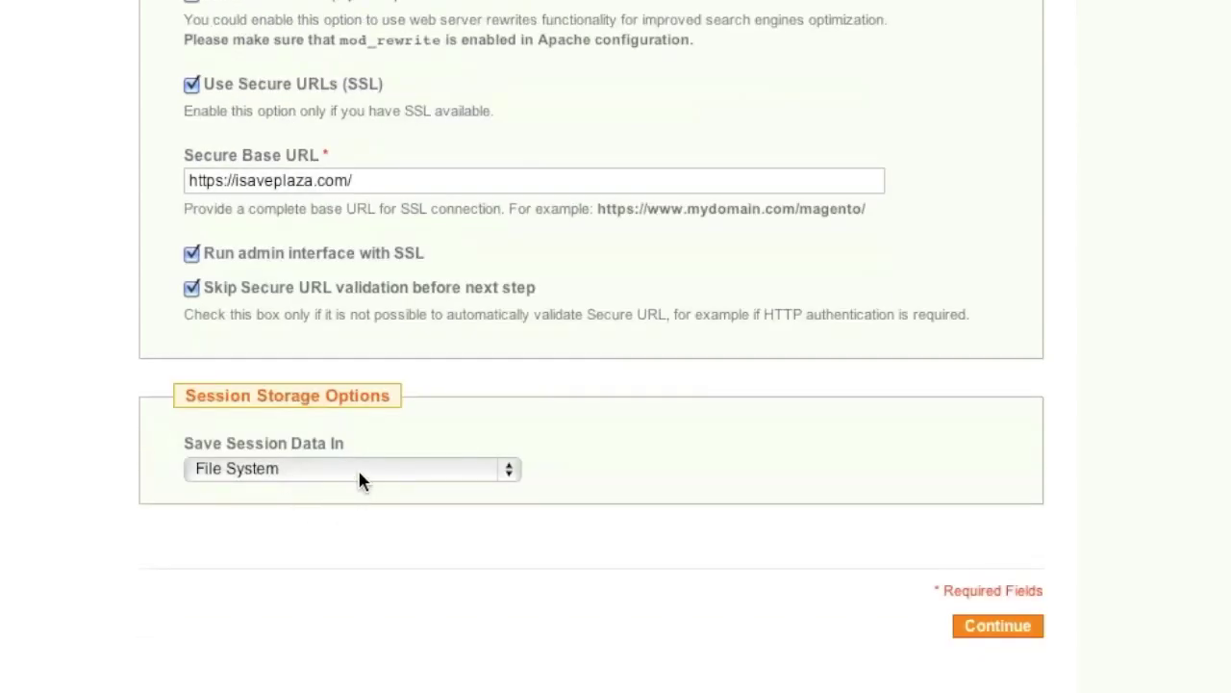
{"action": "left_click", "coordinate": [359, 474]}
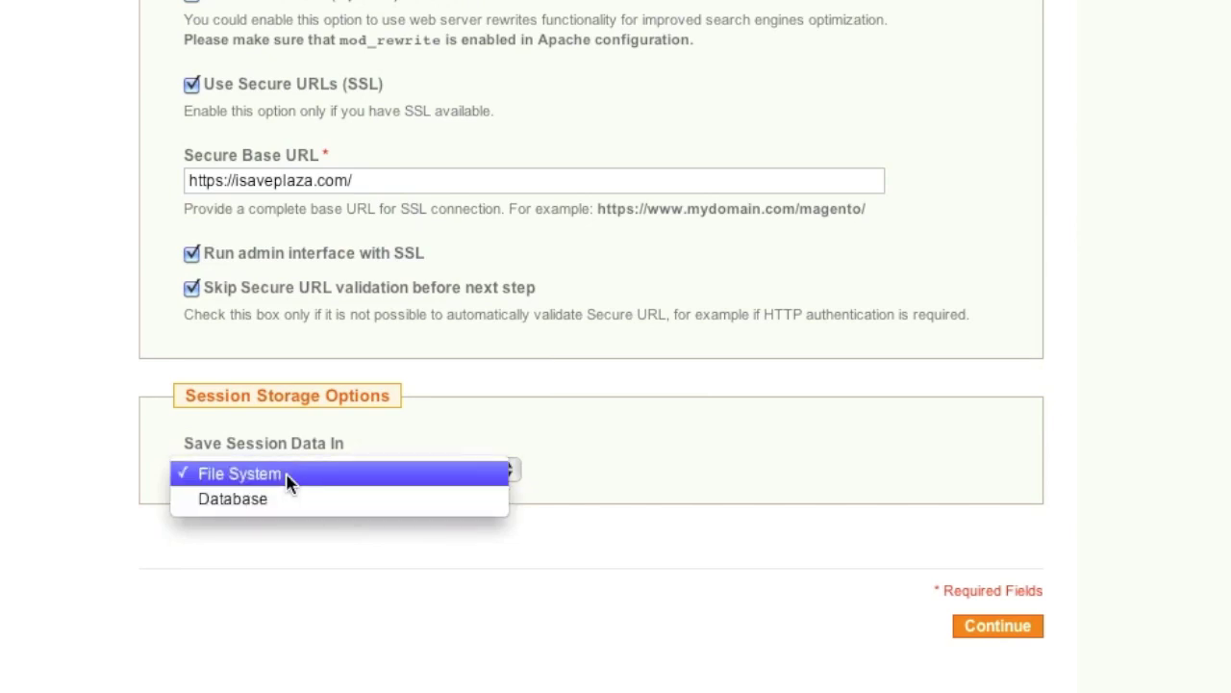
{"action": "left_click", "coordinate": [350, 473]}
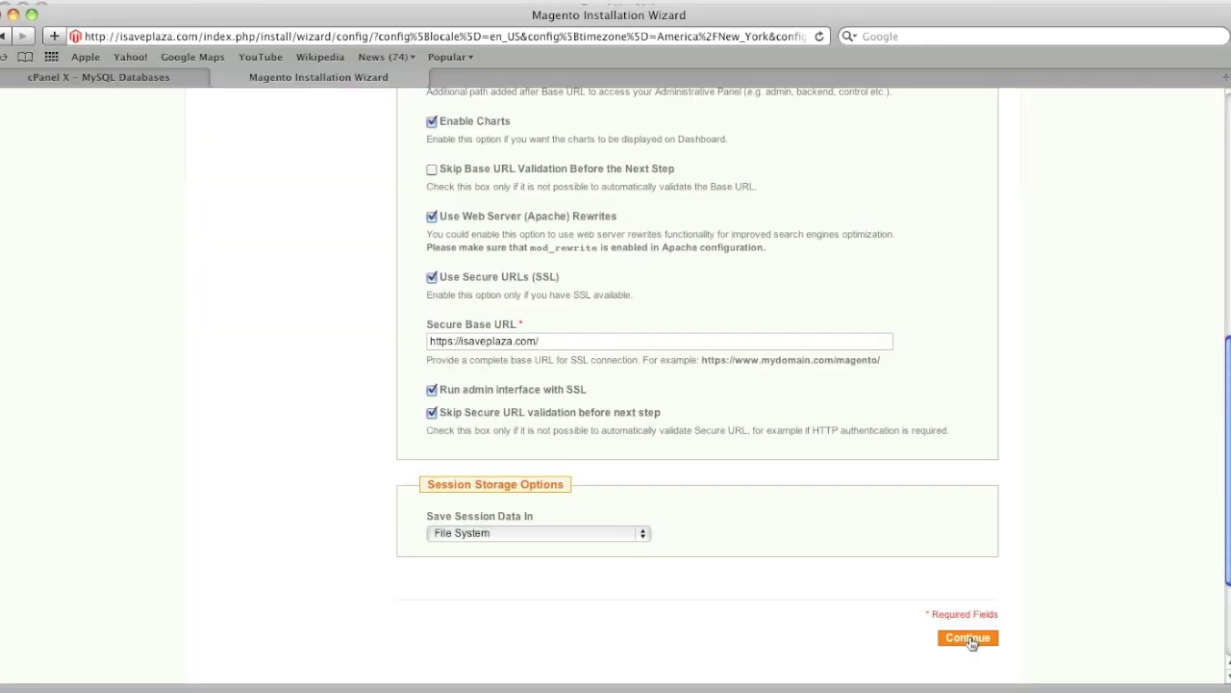
{"action": "left_click", "coordinate": [970, 639]}
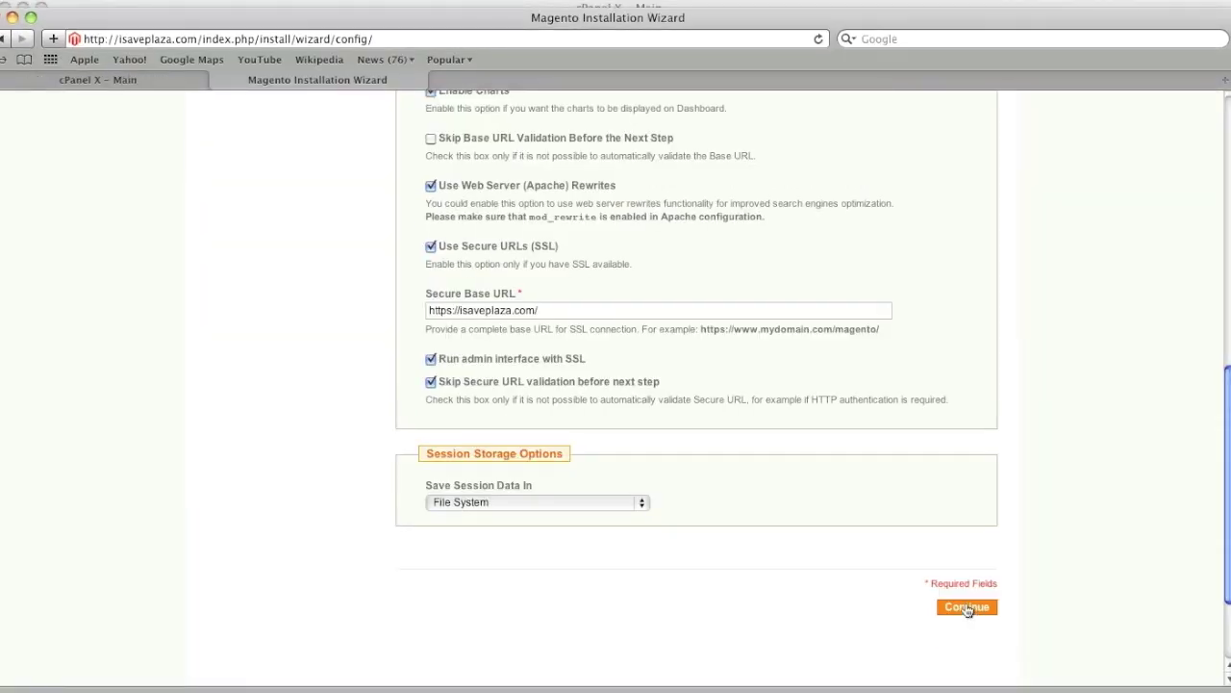
Send the configuration for validation, which reports that pdo_mysql must be loaded
{"action": "left_click", "coordinate": [967, 608]}
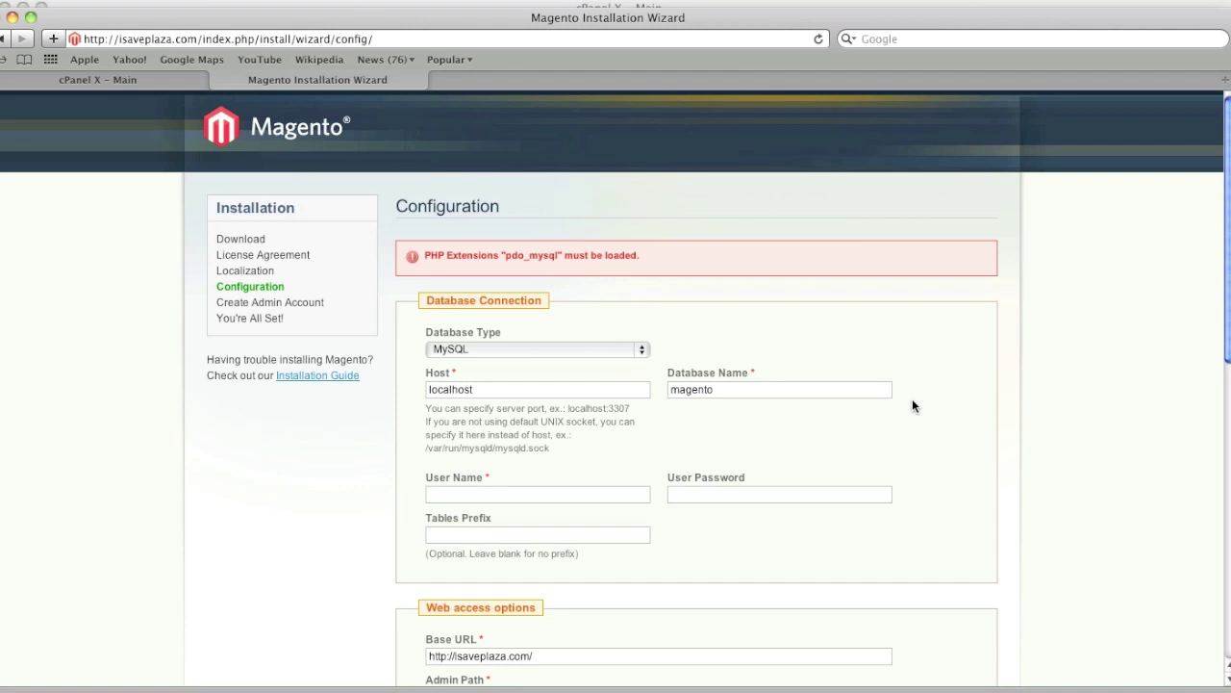
Open cPanel File Manager at the Web Root (public_html) and start editing php.ini
{"action": "left_click", "coordinate": [152, 84]}
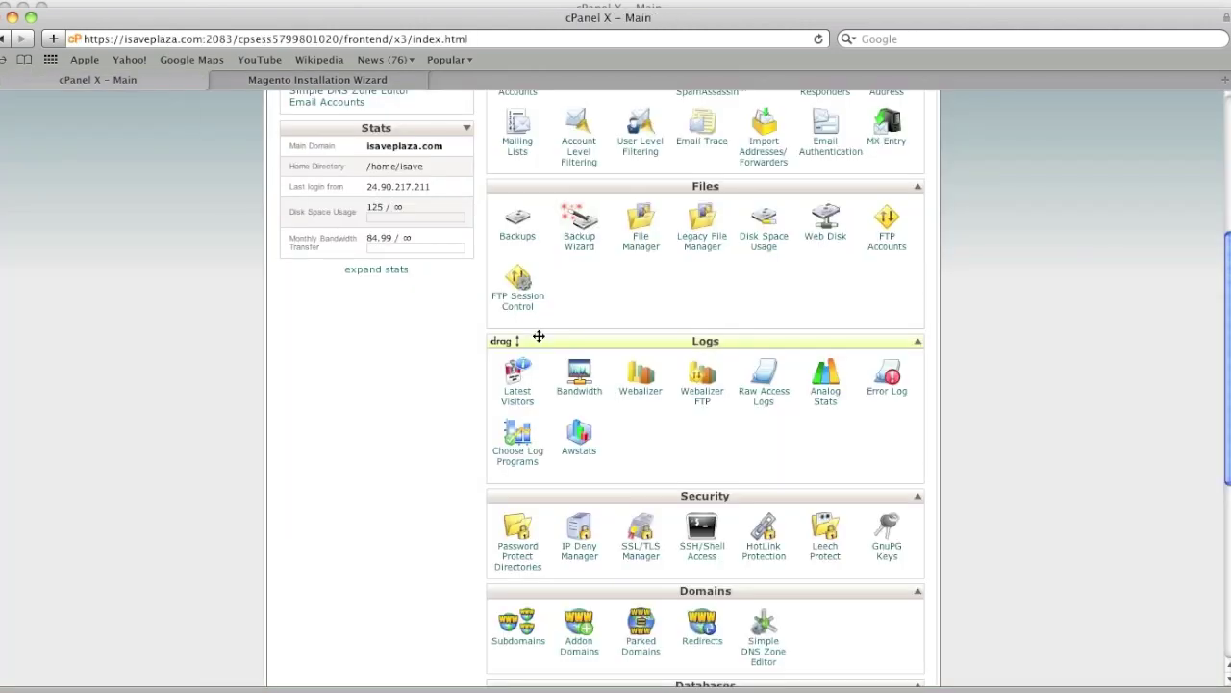
{"action": "left_click", "coordinate": [641, 238]}
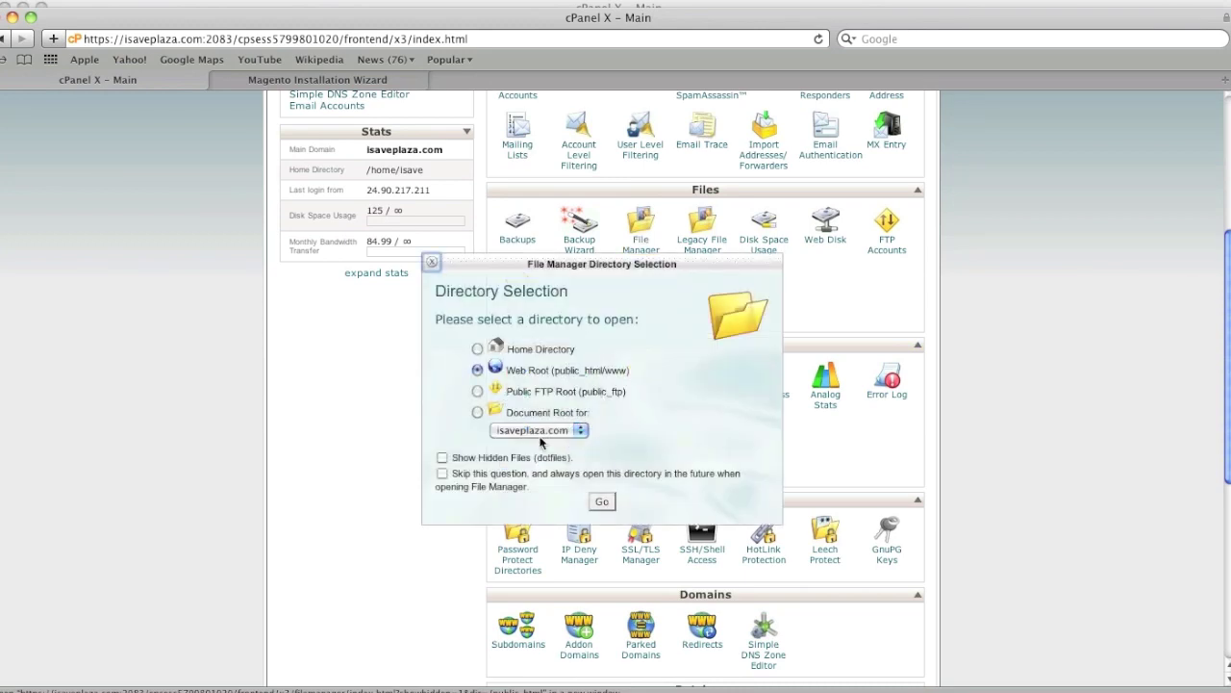
{"action": "left_click", "coordinate": [600, 501]}
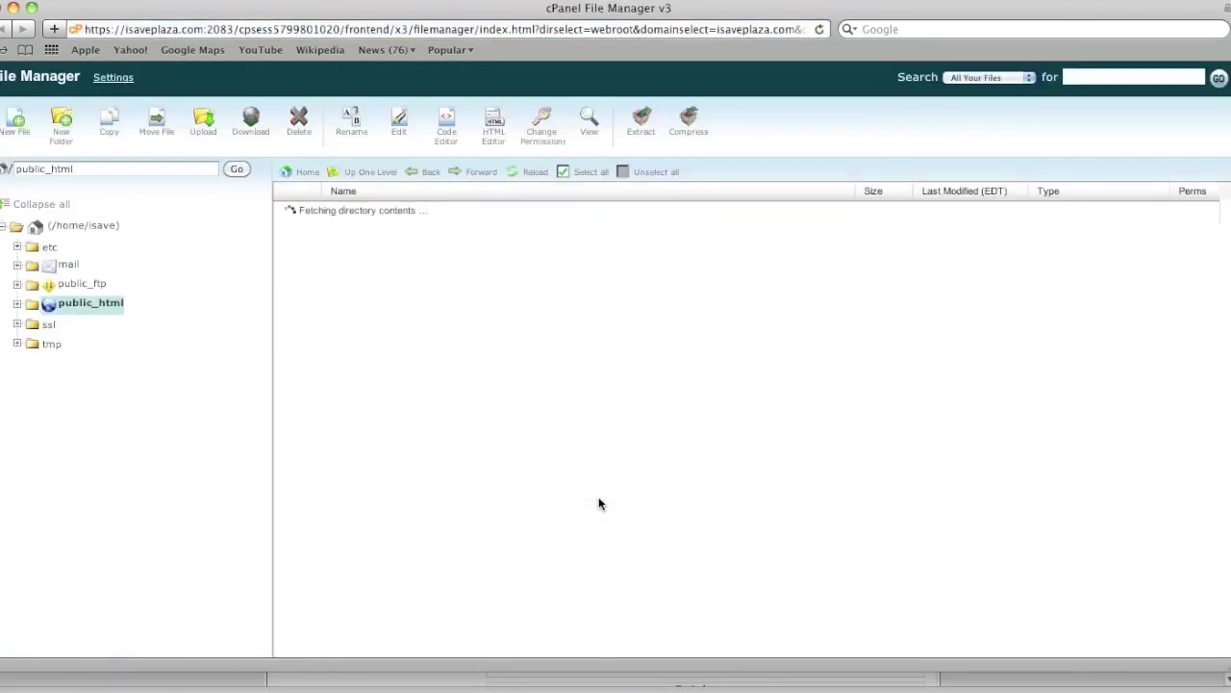
{"action": "scroll", "coordinate": [542, 483], "scroll_direction": "down", "scroll_amount": 4}
{"action": "scroll", "coordinate": [542, 476], "scroll_direction": "down", "scroll_amount": 2}
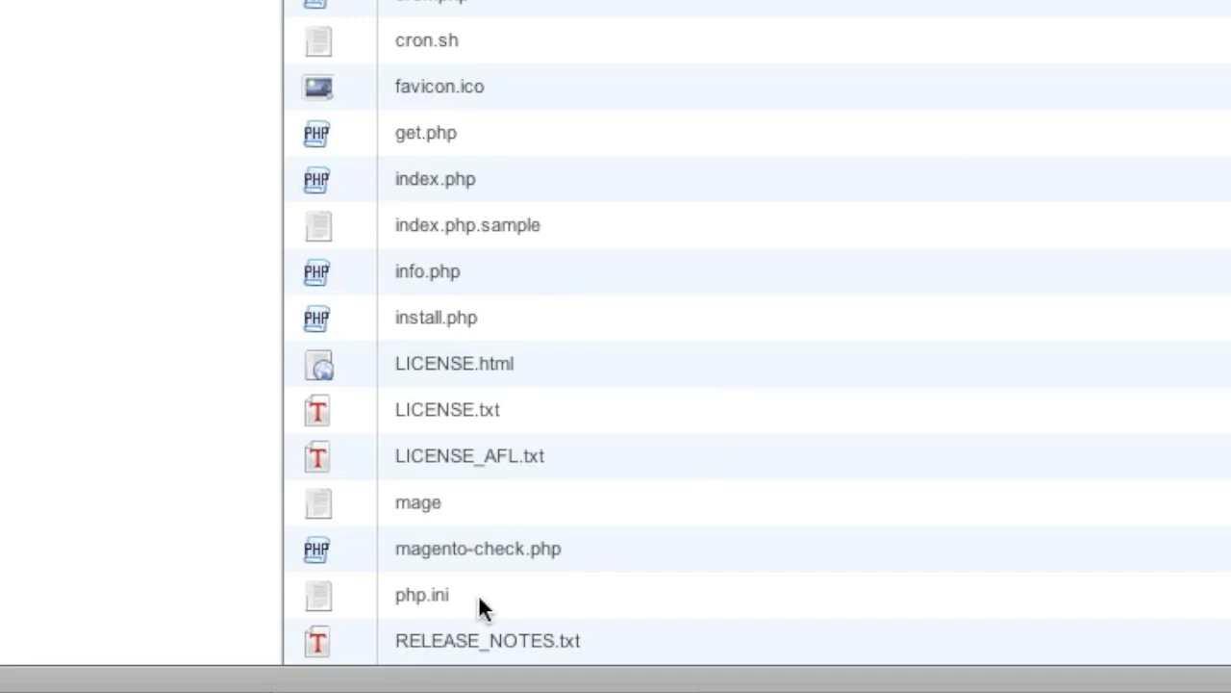
{"action": "left_click", "coordinate": [467, 593]}
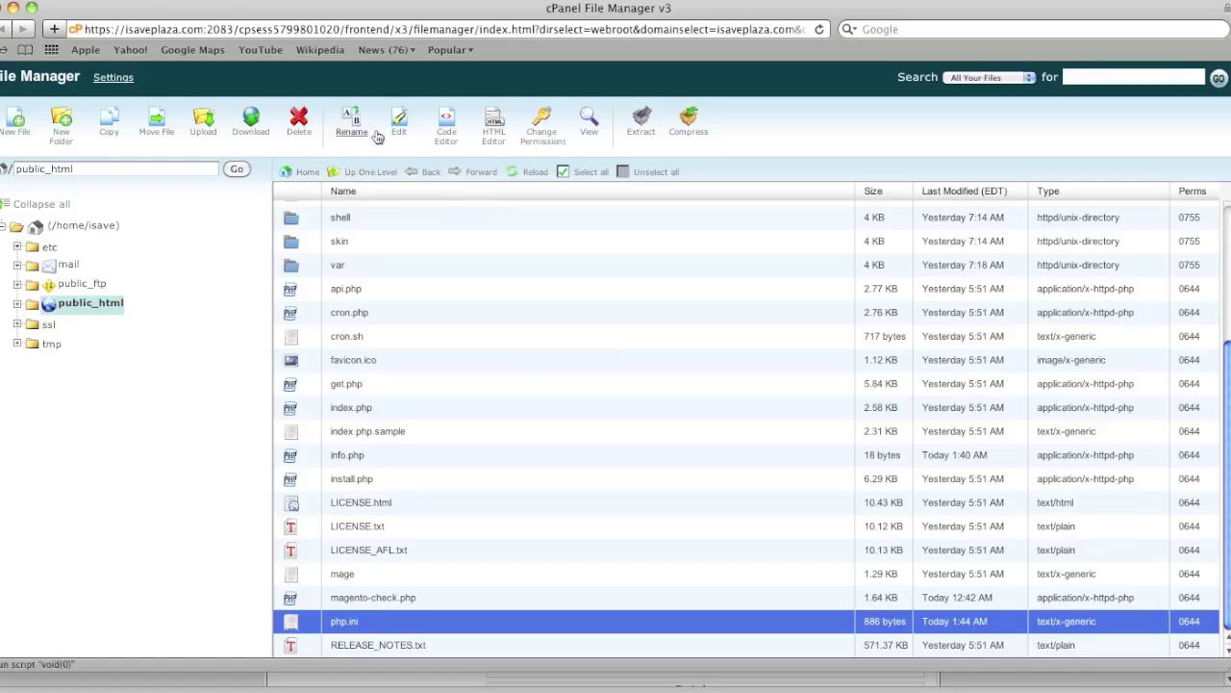
{"action": "left_click", "coordinate": [400, 125]}
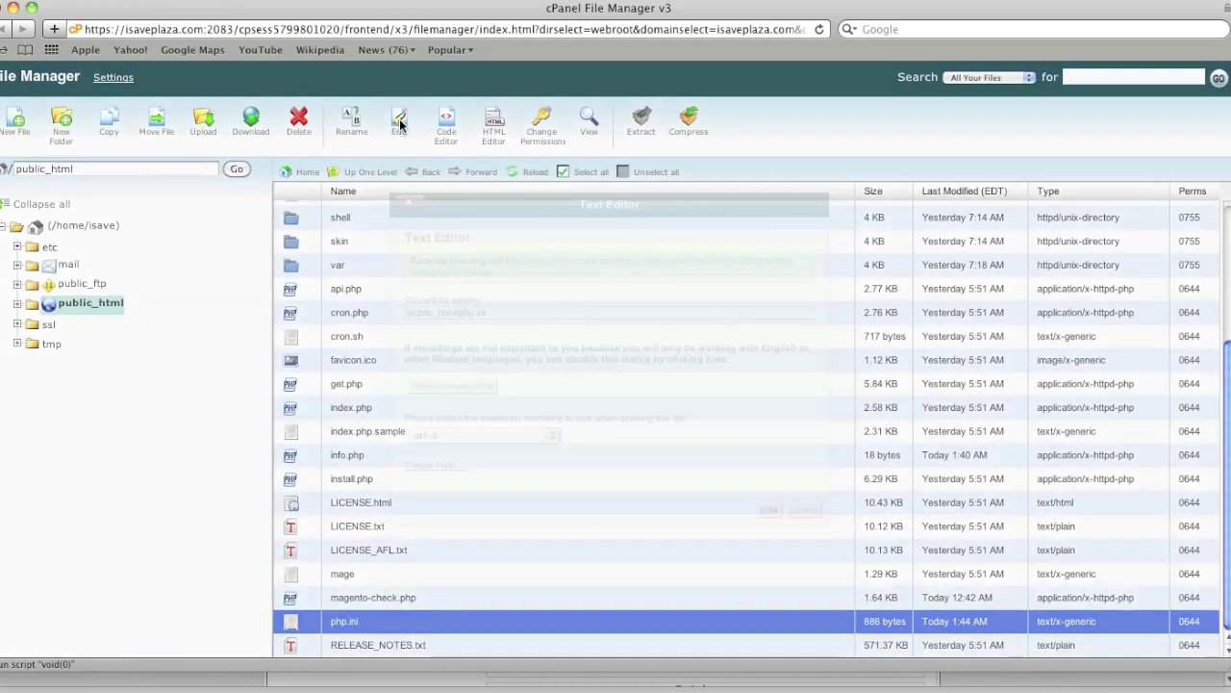
Paste '; pdo', 'extension=pdo.so' and 'extension=pdo_mysql.so' into php.ini and save it
{"action": "left_click", "coordinate": [766, 510]}
{"action": "scroll", "coordinate": [593, 458], "scroll_direction": "down", "scroll_amount": 3}
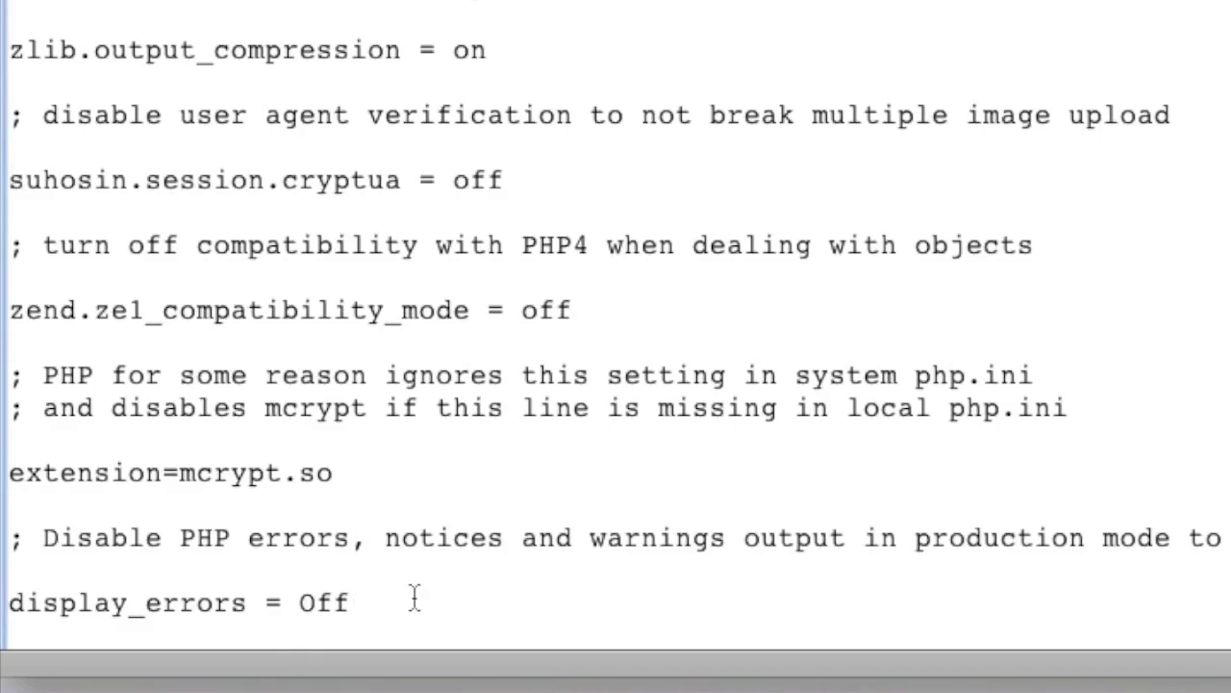
{"action": "scroll", "coordinate": [202, 648], "scroll_direction": "down", "scroll_amount": 1}
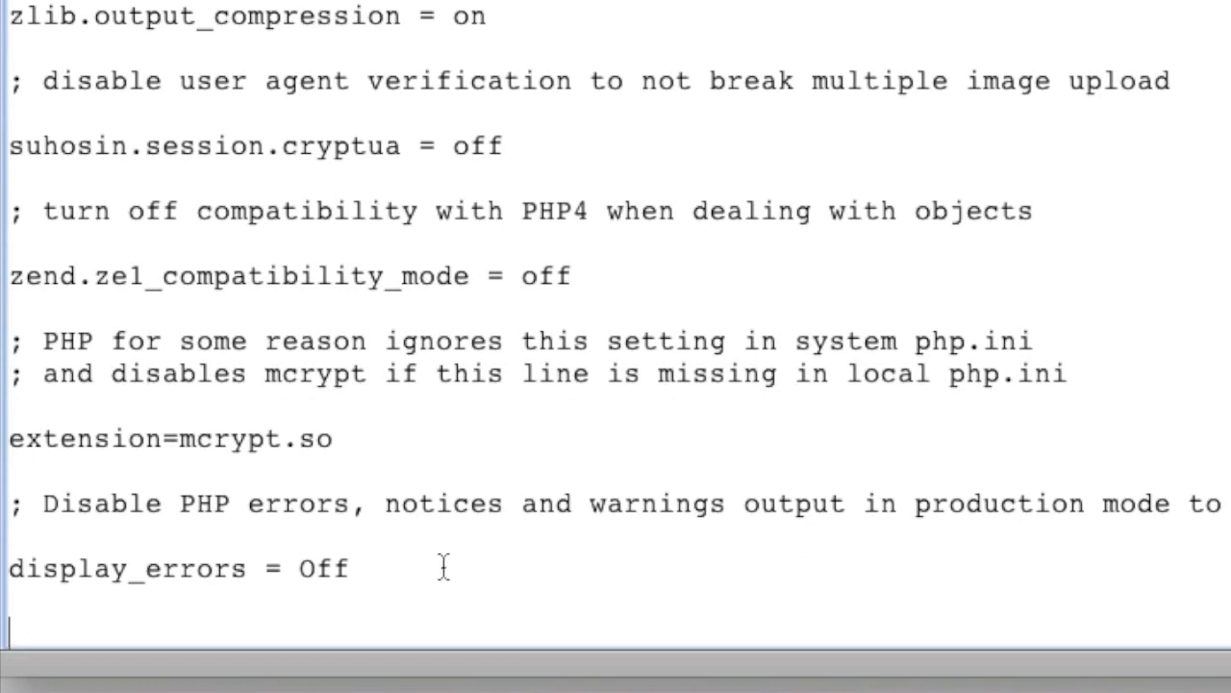
{"action": "type", "text": "; pdo extension=pdo.so extension=pdo_mysql.so"}
{"action": "scroll", "coordinate": [438, 587], "scroll_direction": "down", "scroll_amount": 1}
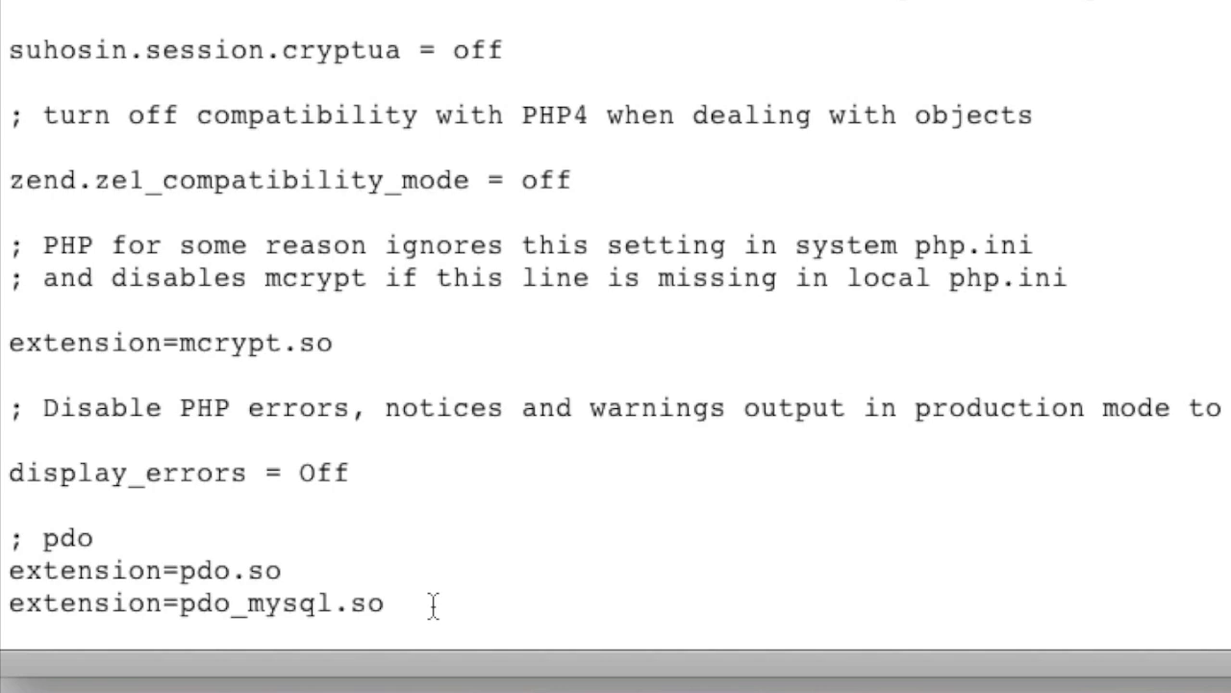
{"action": "scroll", "coordinate": [445, 567], "scroll_direction": "up", "scroll_amount": 1}
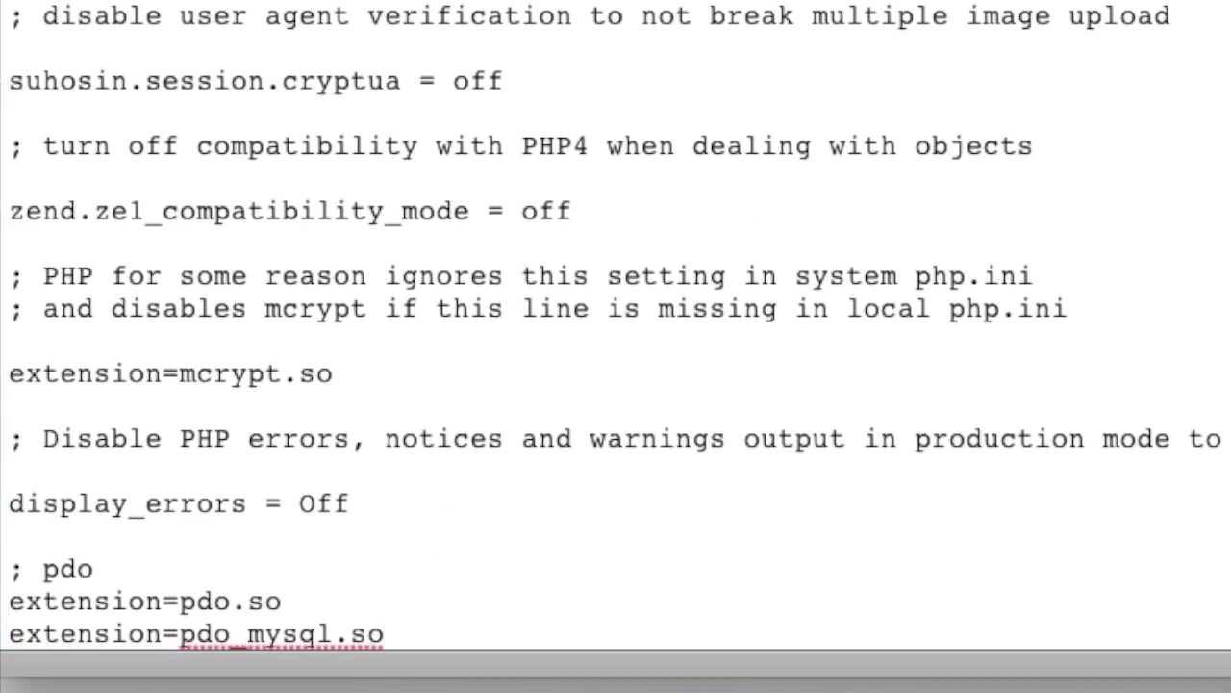
{"action": "key", "text": "super+s"}
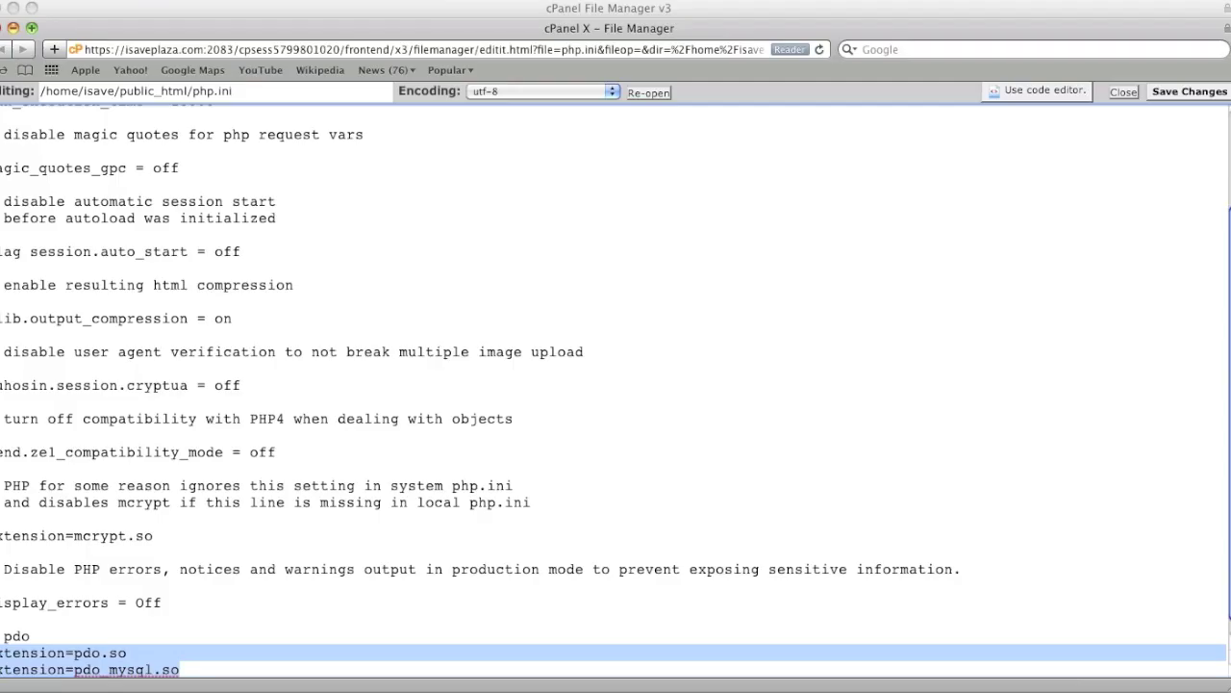
Close the php.ini editor and the File Manager window
{"action": "key", "text": "super+w"}
{"action": "left_click", "coordinate": [746, 188]}
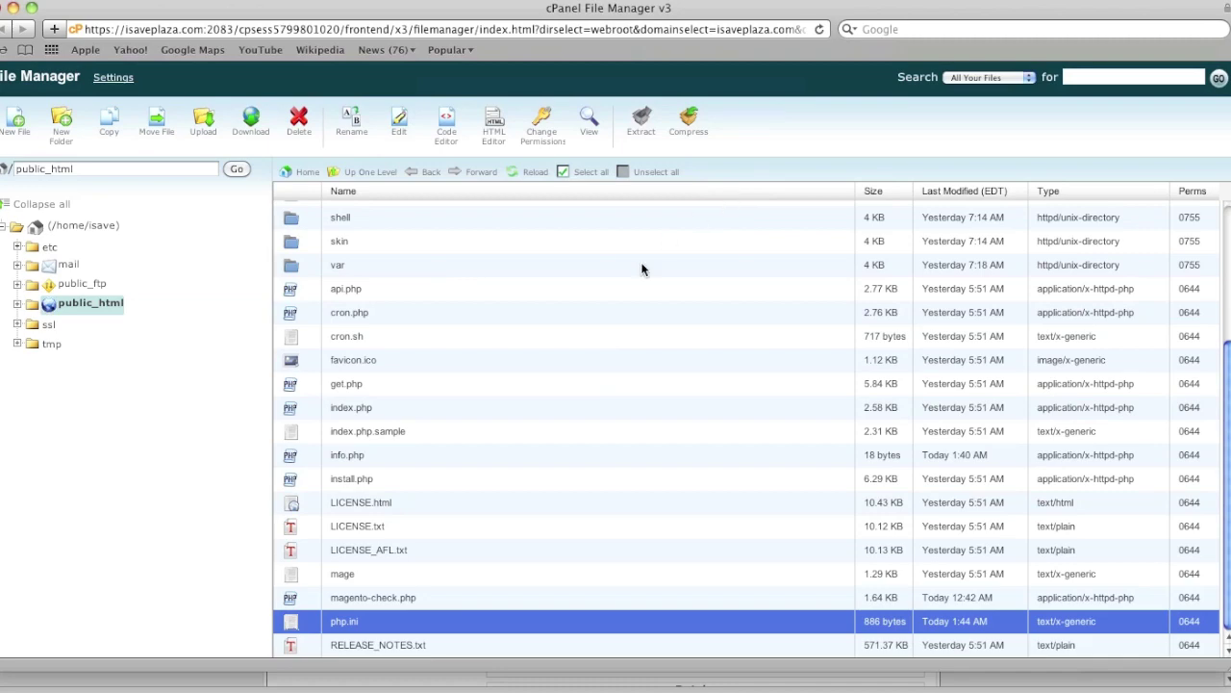
{"action": "left_click", "coordinate": [14, 8]}
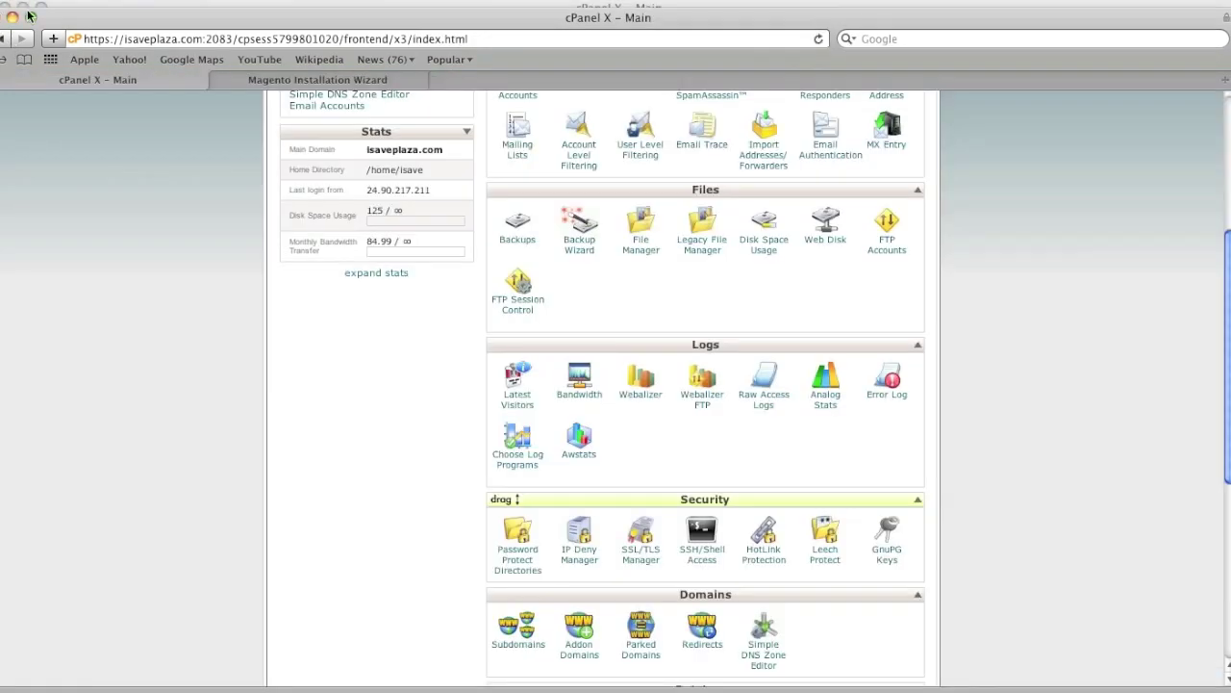
Return to the installation wizard and resubmit the configuration step
{"action": "left_click", "coordinate": [353, 76]}
{"action": "scroll", "coordinate": [629, 360], "scroll_direction": "down", "scroll_amount": 10}
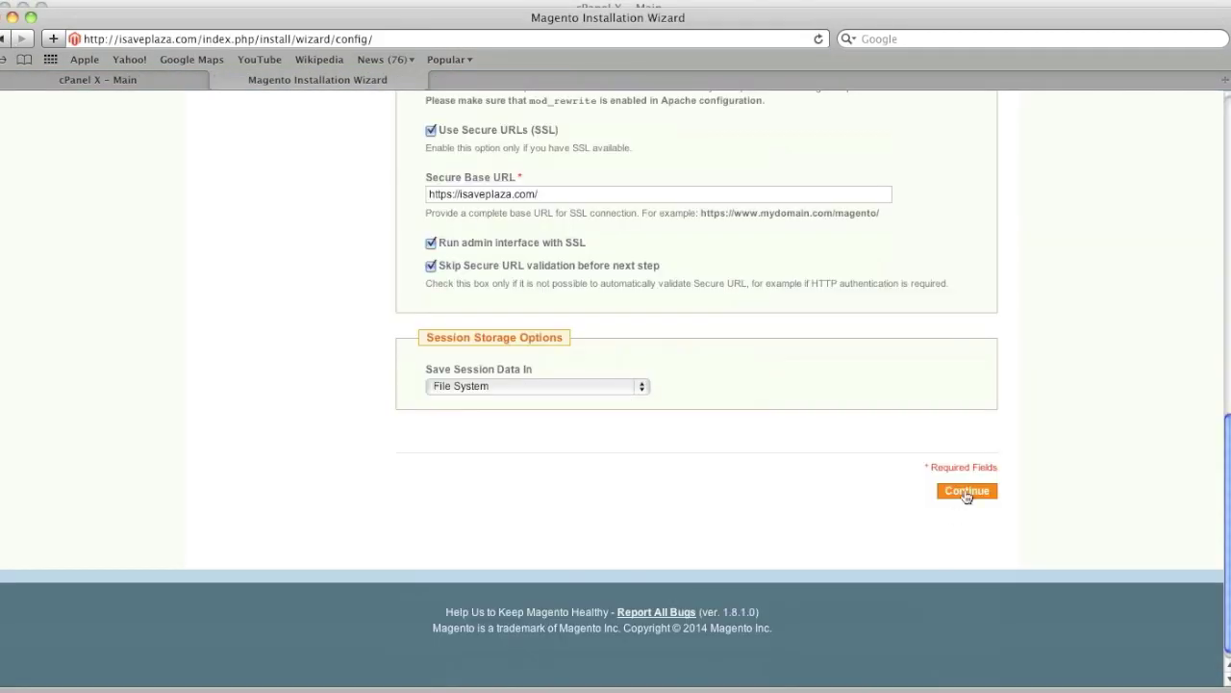
{"action": "left_click", "coordinate": [967, 492]}
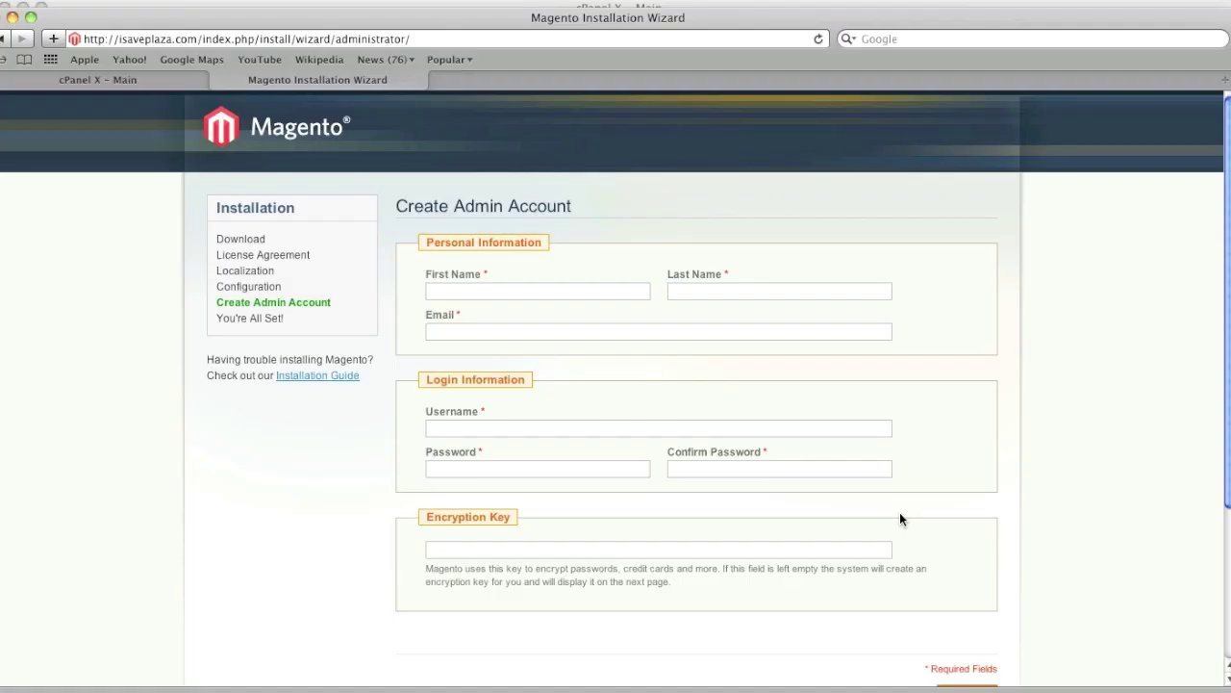
Fill in the Create Admin Account form and submit it
{"action": "left_click", "coordinate": [516, 293]}
{"action": "scroll", "coordinate": [731, 472], "scroll_direction": "down", "scroll_amount": 3}
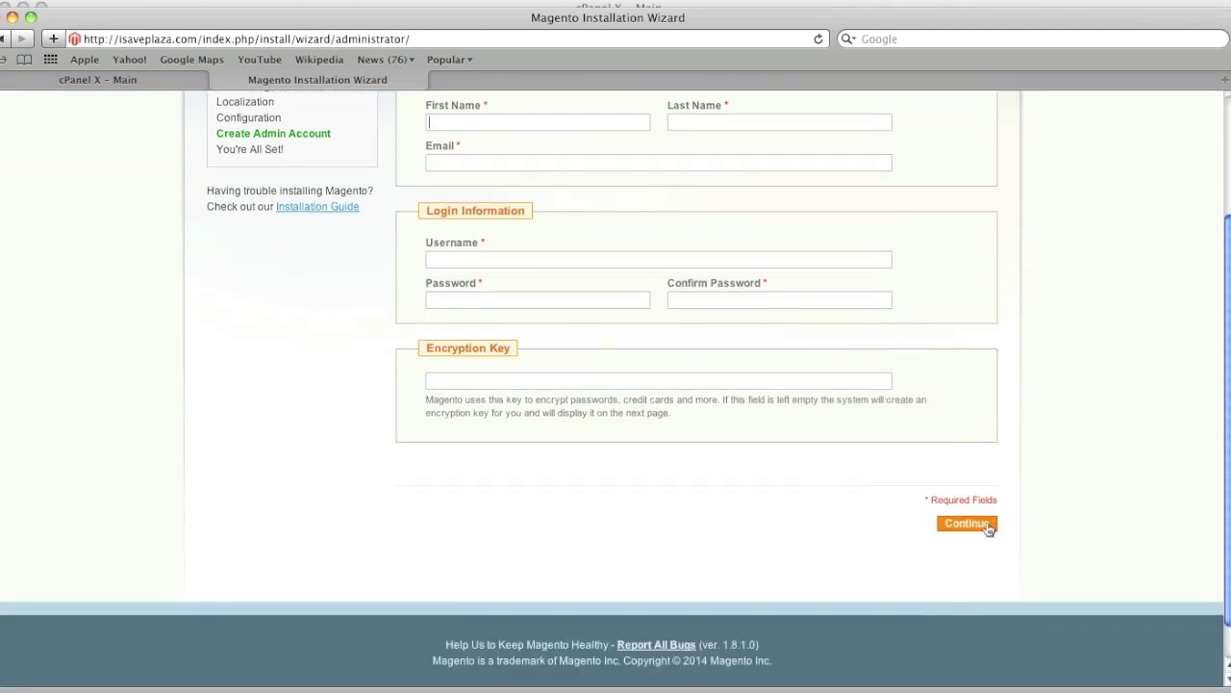
{"action": "left_click", "coordinate": [967, 524]}
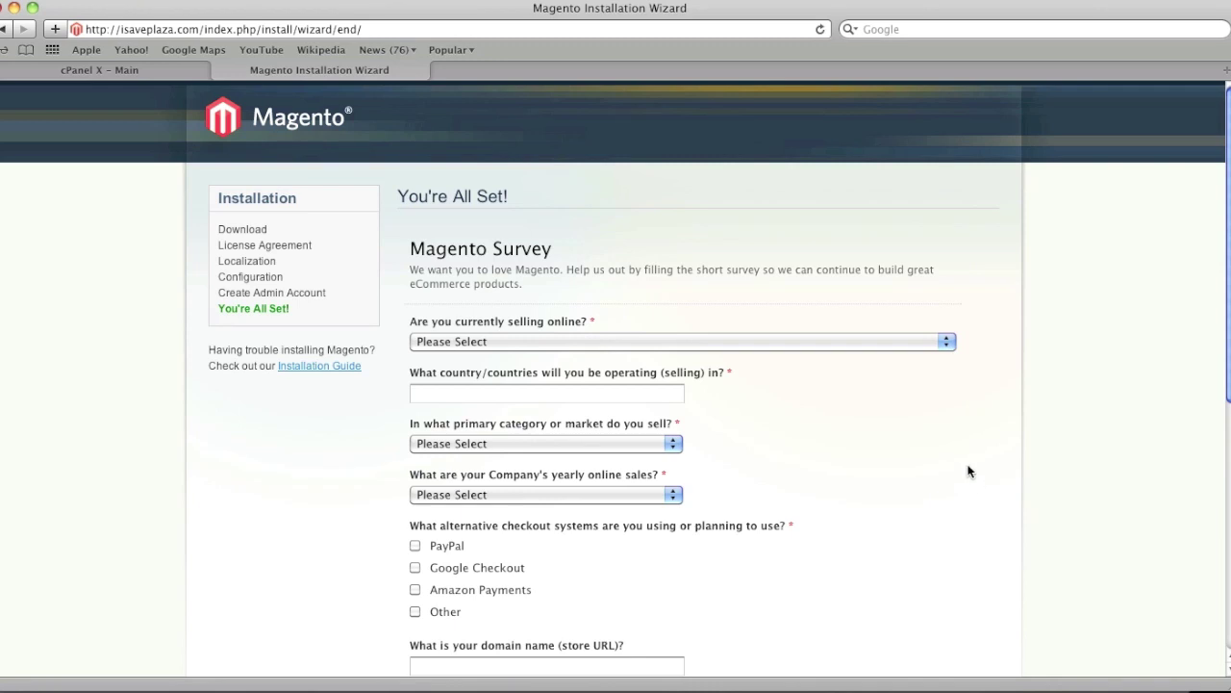
Select the encryption key shown on the wizard's final page
{"action": "scroll", "coordinate": [899, 462], "scroll_direction": "down", "scroll_amount": 5}
{"action": "scroll", "coordinate": [898, 463], "scroll_direction": "down", "scroll_amount": 6}
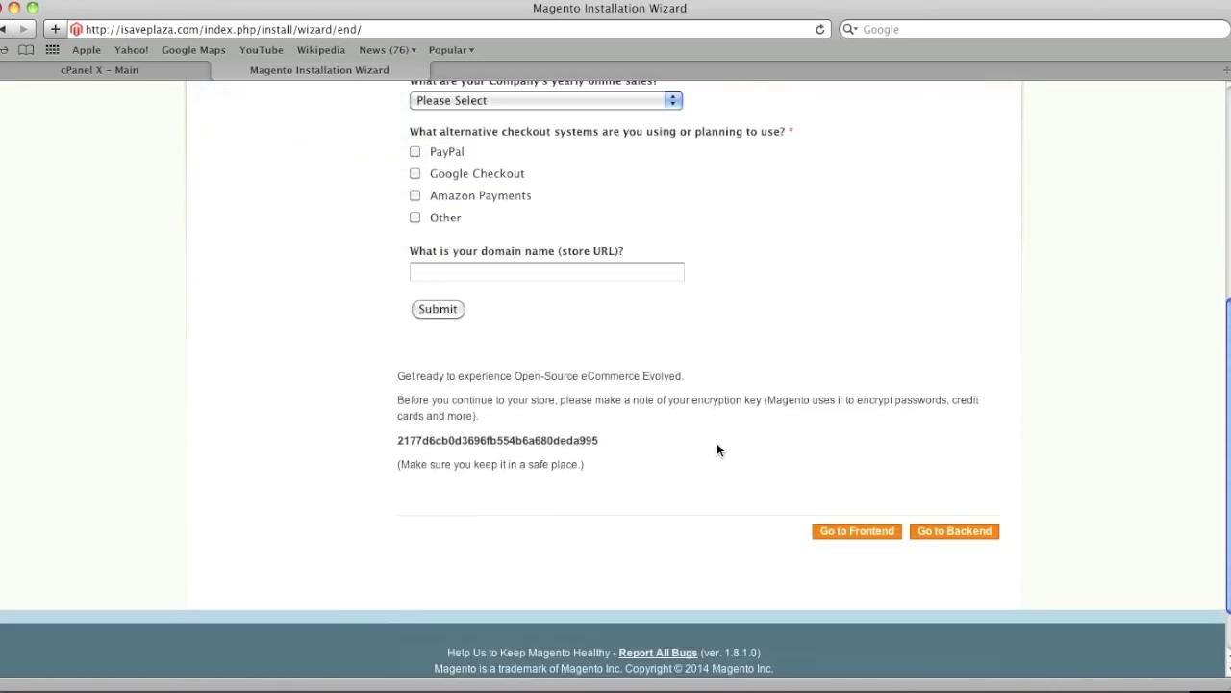
{"action": "left_click_drag", "start_coordinate": [612, 441], "coordinate": [393, 441]}
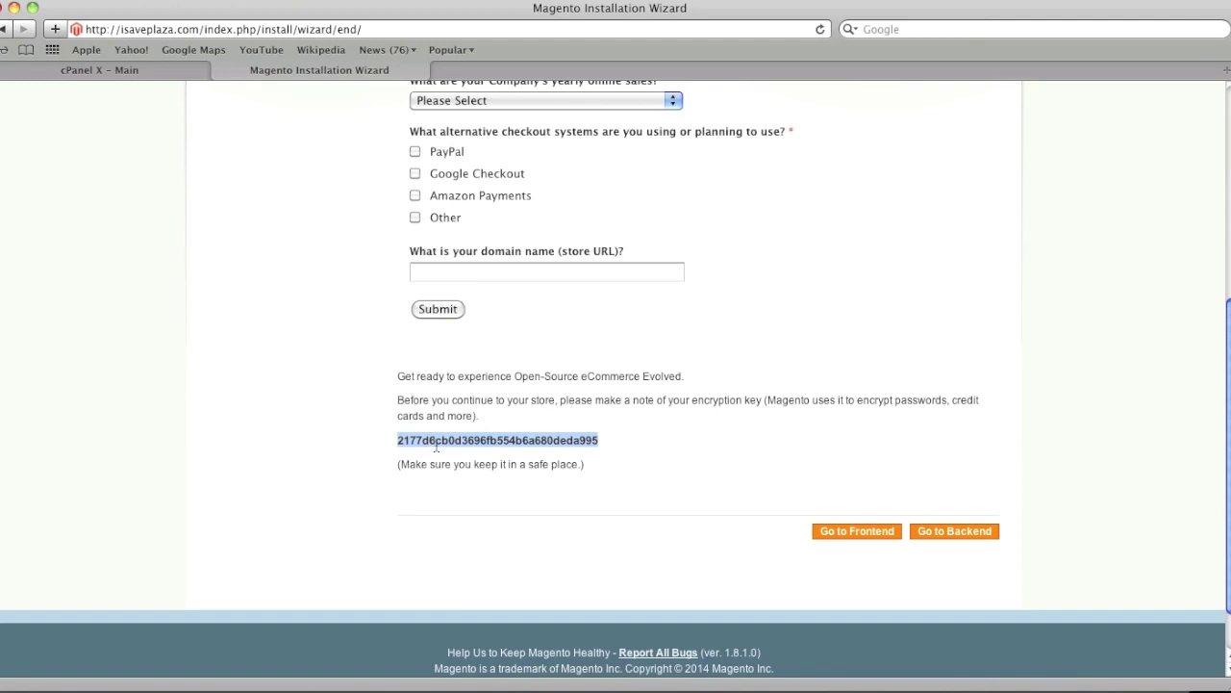
View the new store's frontend home page, then close that window
{"action": "left_click", "coordinate": [864, 536]}
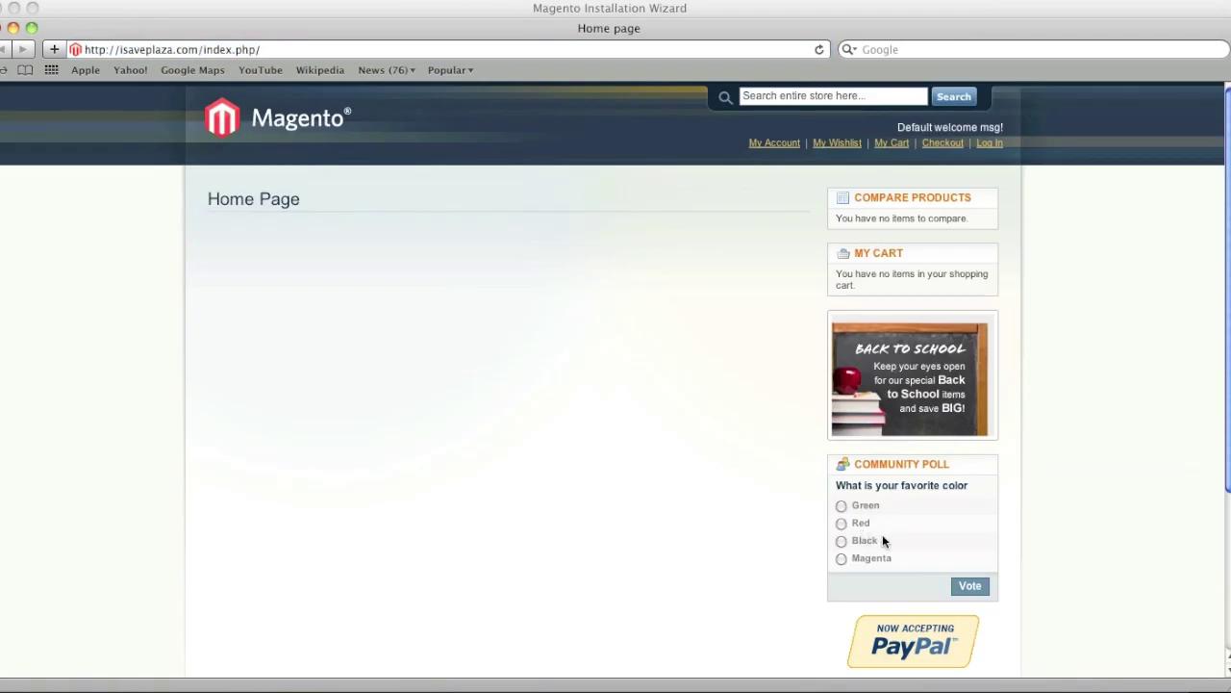
{"action": "scroll", "coordinate": [631, 468], "scroll_direction": "down", "scroll_amount": 3}
{"action": "scroll", "coordinate": [631, 468], "scroll_direction": "up", "scroll_amount": 5}
{"action": "left_click", "coordinate": [14, 27]}
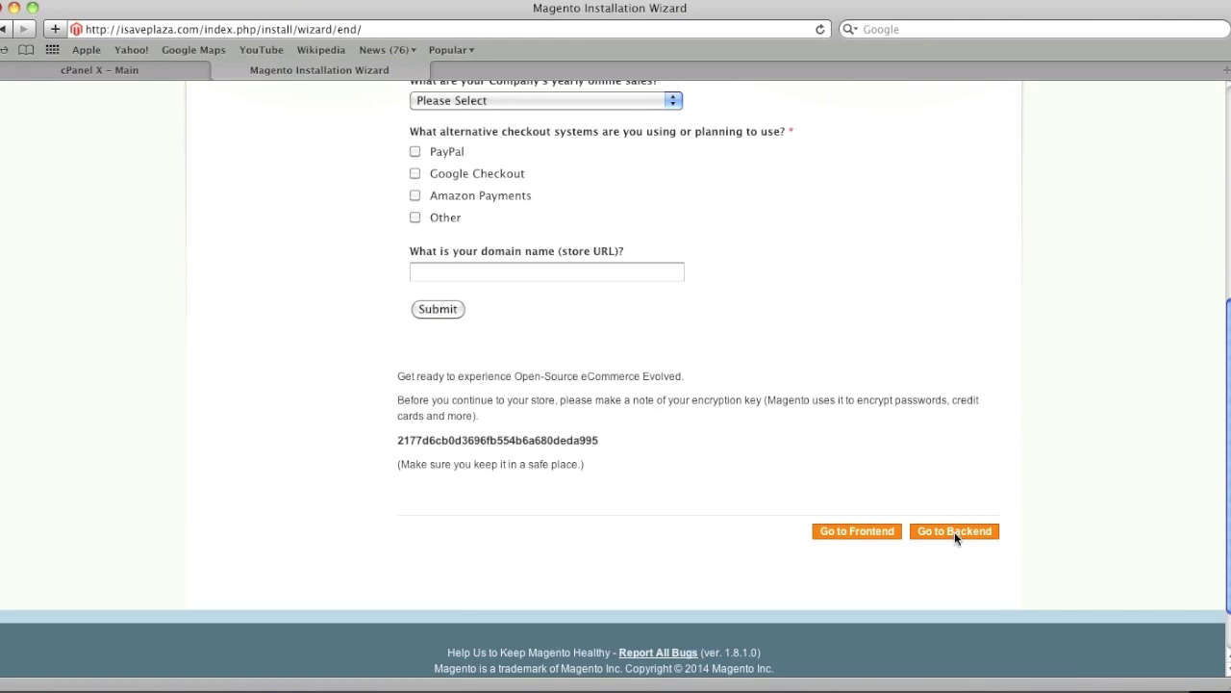
Log in to the Magento admin backend and dismiss the Incoming Message popup
{"action": "left_click", "coordinate": [954, 532]}
{"action": "type", "text": "admin"}
{"action": "left_click", "coordinate": [805, 346]}
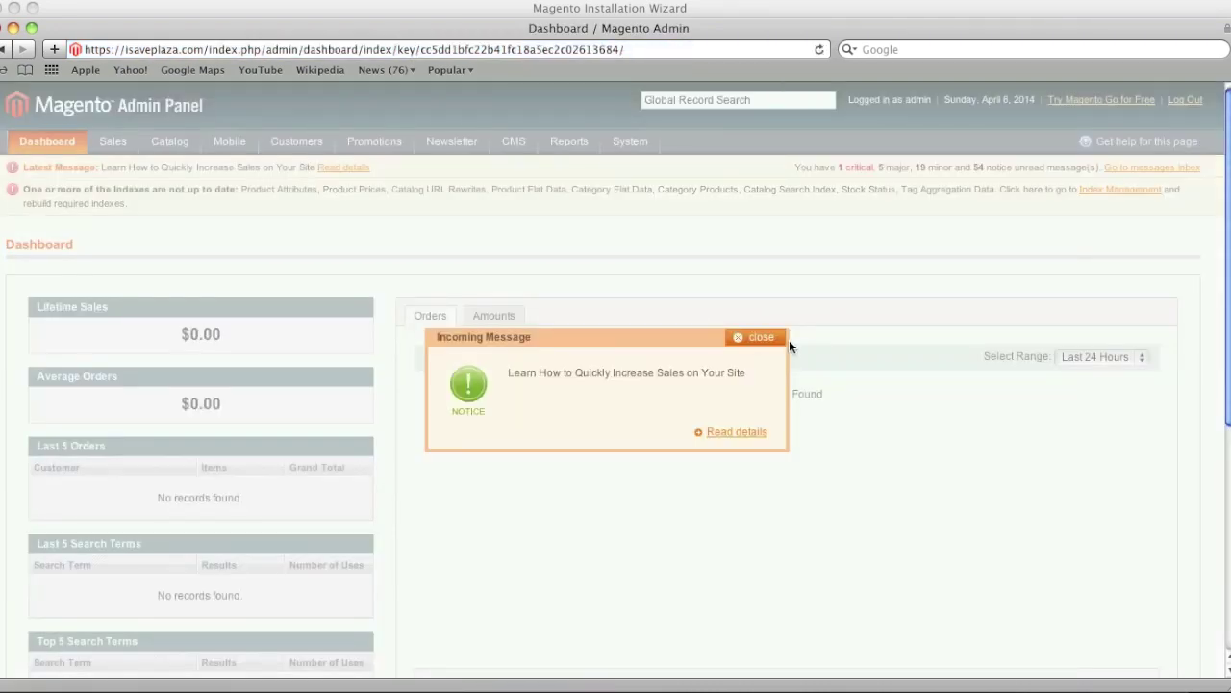
{"action": "left_click", "coordinate": [755, 338]}
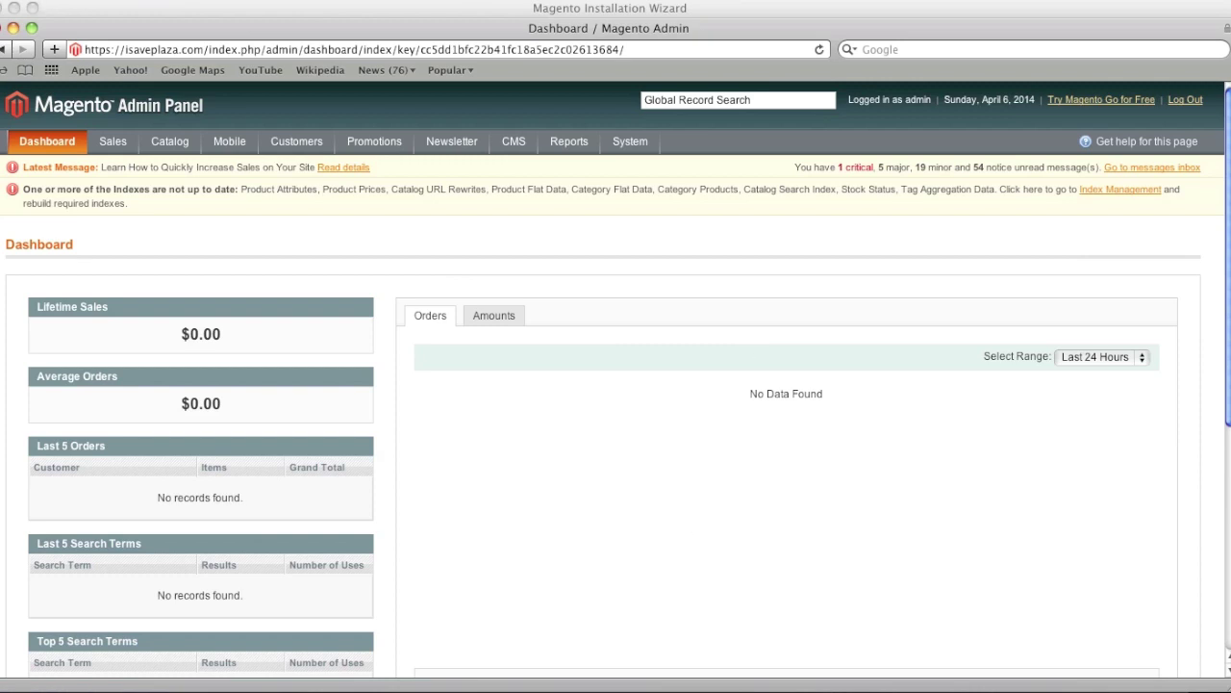
Close the admin dashboard and installation wizard windows
{"action": "left_click", "coordinate": [13, 28]}
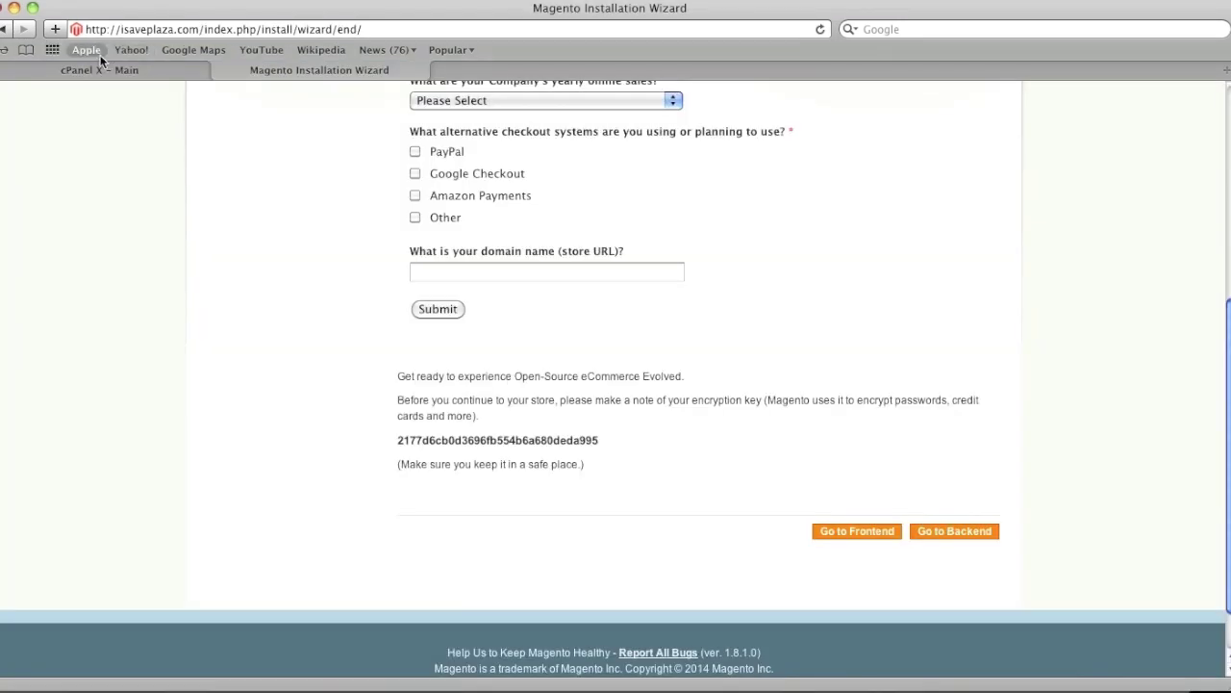
{"action": "left_click", "coordinate": [13, 8]}
{"action": "left_click", "coordinate": [737, 207]}
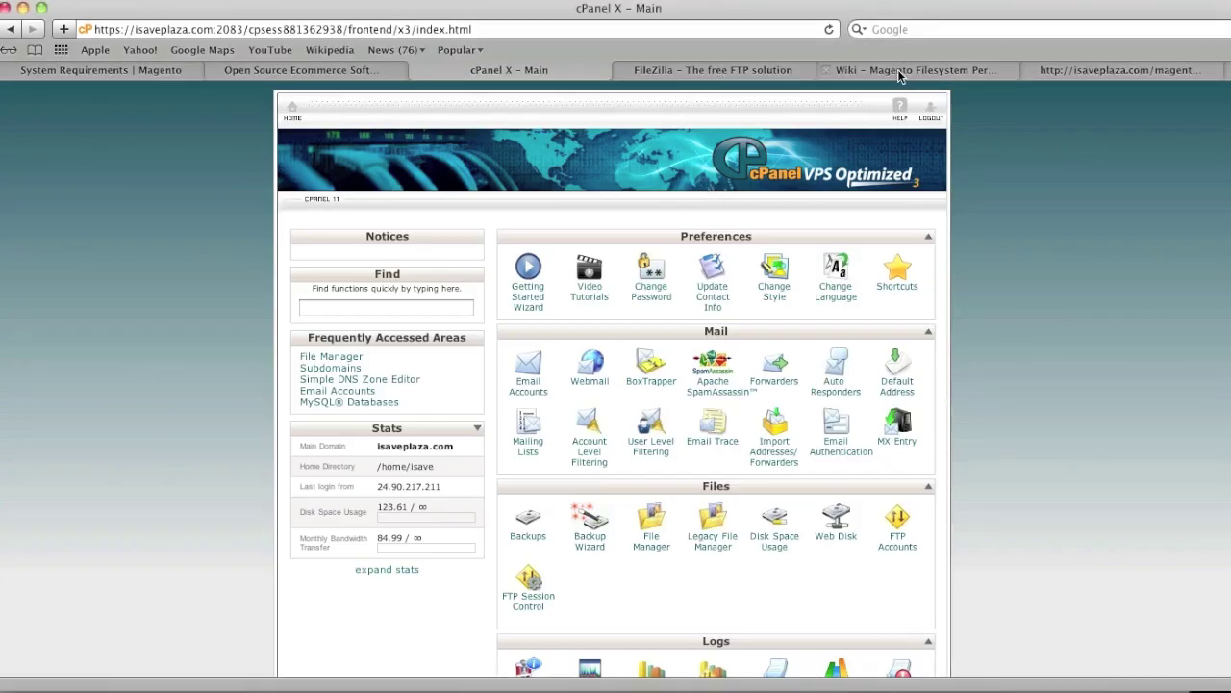
Read the Filesystem Permissions wiki note that only /media and /var need write access
{"action": "left_click", "coordinate": [902, 71]}
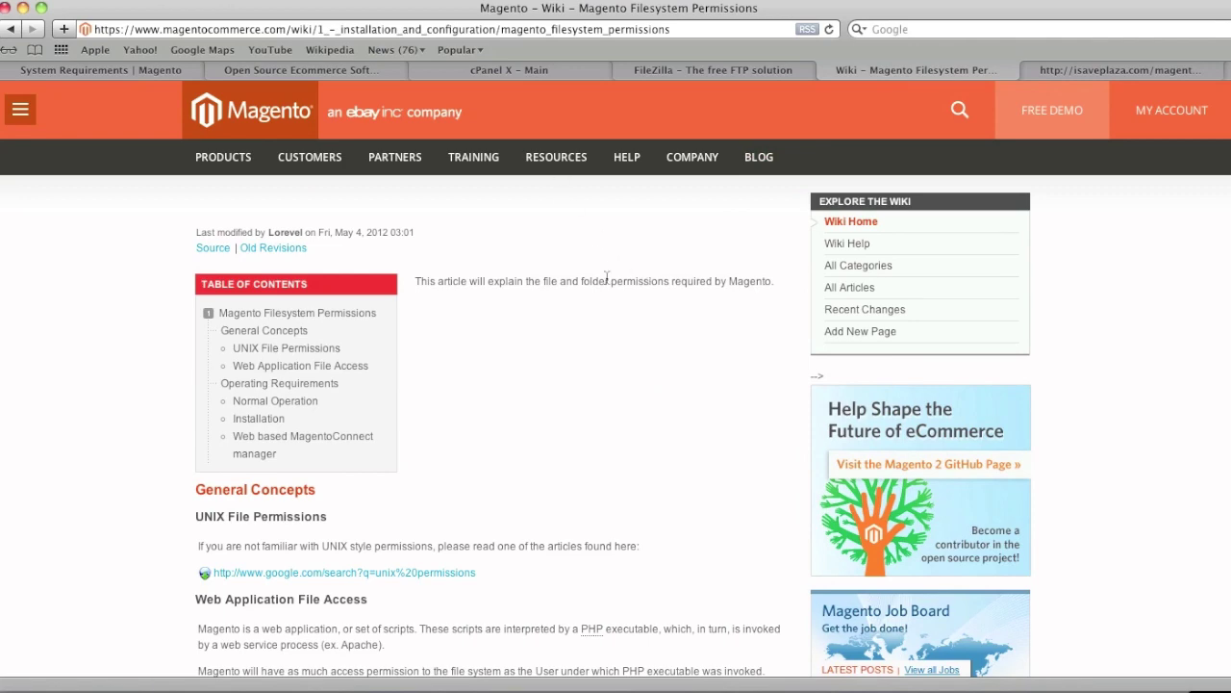
{"action": "scroll", "coordinate": [607, 278], "scroll_direction": "down", "scroll_amount": 3}
{"action": "scroll", "coordinate": [607, 278], "scroll_direction": "down", "scroll_amount": 12}
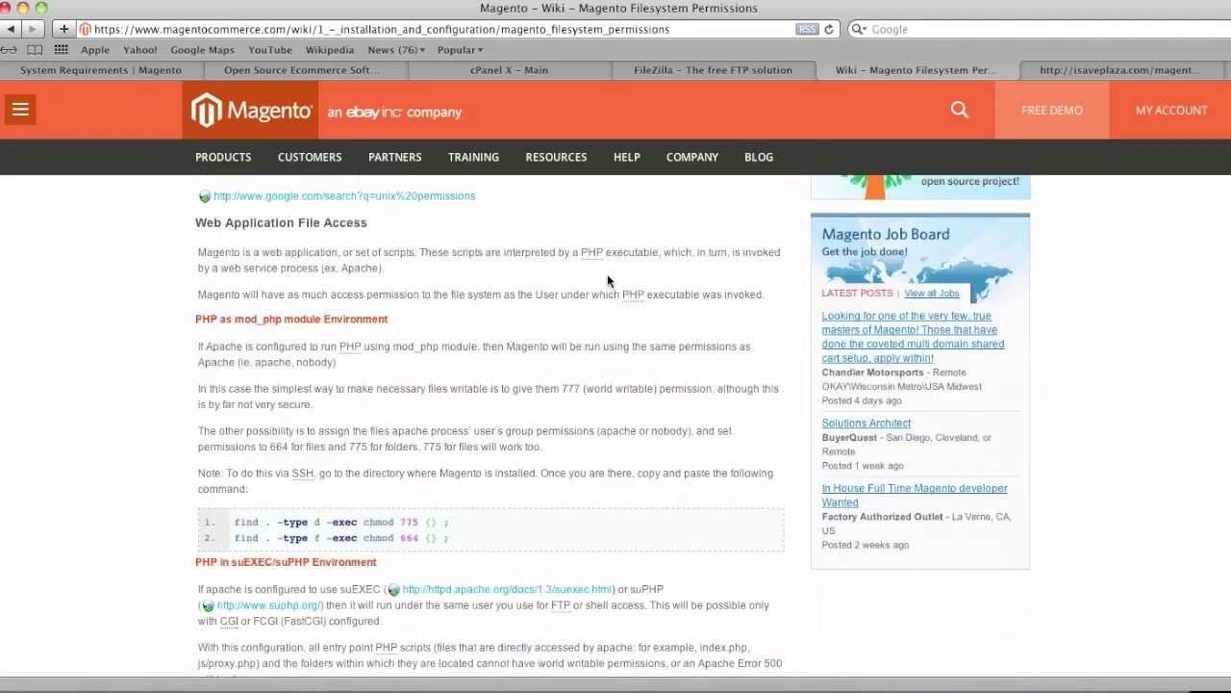
{"action": "scroll", "coordinate": [607, 278], "scroll_direction": "down", "scroll_amount": 4}
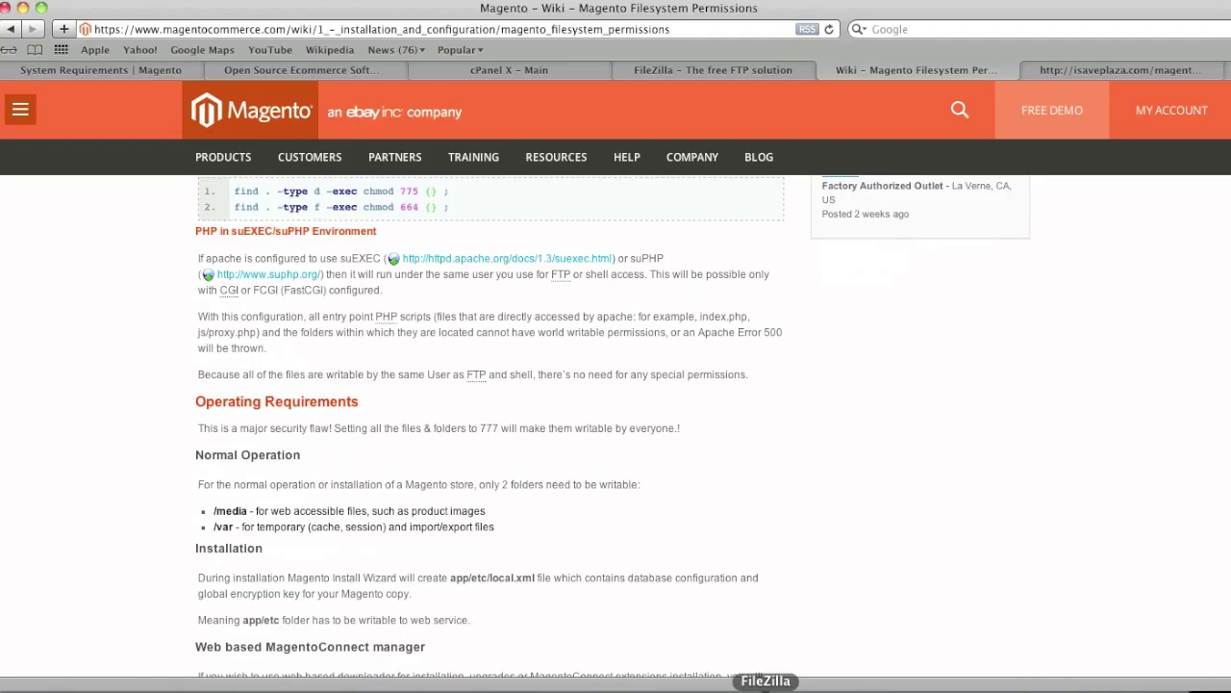
{"action": "left_click", "coordinate": [765, 688]}
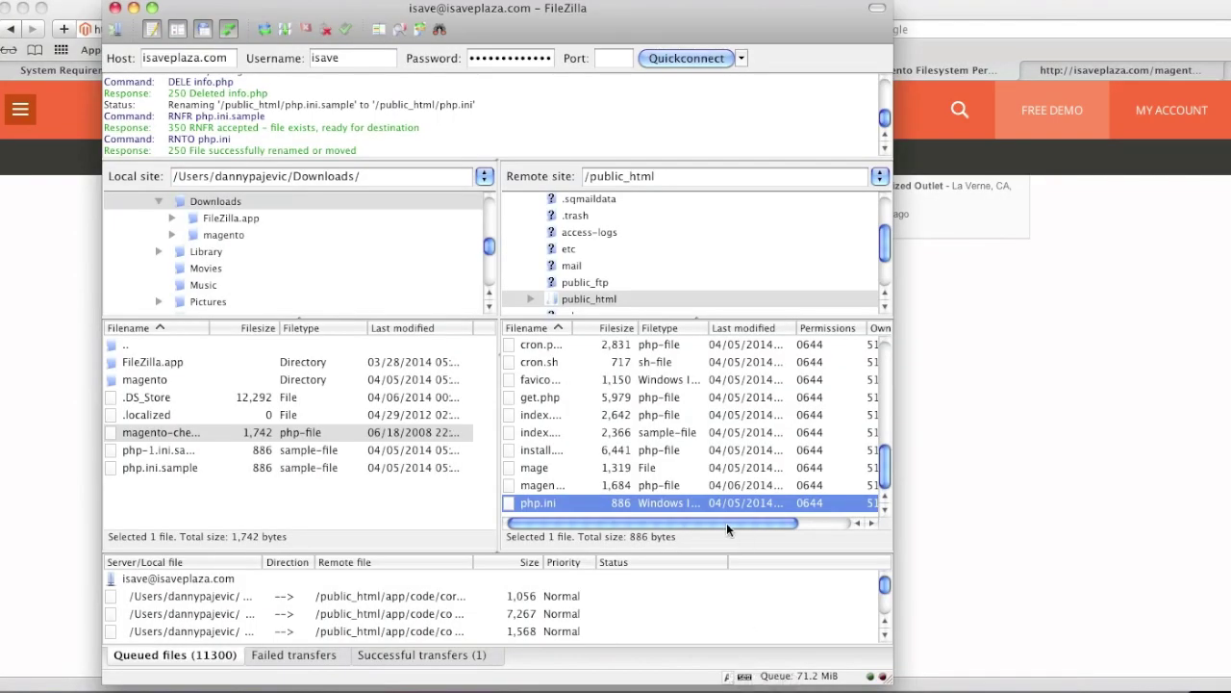
Set the remote media folder's permissions to 777
{"action": "scroll", "coordinate": [754, 471], "scroll_direction": "up", "scroll_amount": 5}
{"action": "scroll", "coordinate": [754, 471], "scroll_direction": "up", "scroll_amount": 3}
{"action": "left_click", "coordinate": [539, 484]}
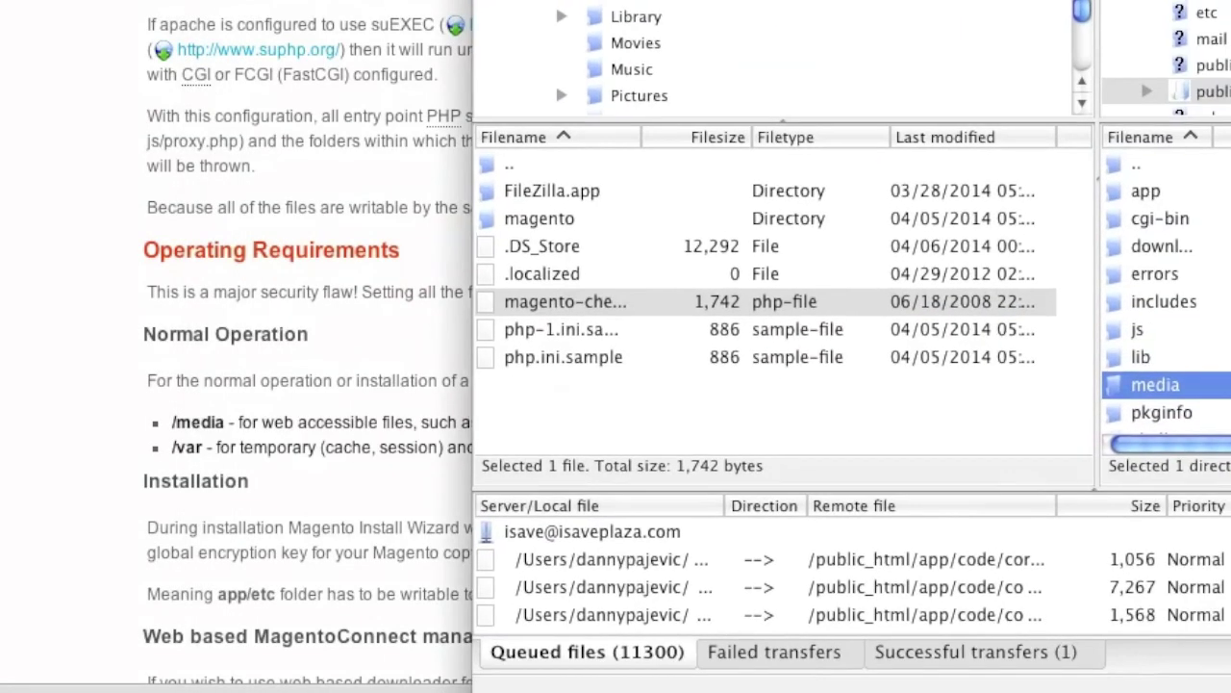
{"action": "right_click", "coordinate": [1164, 377]}
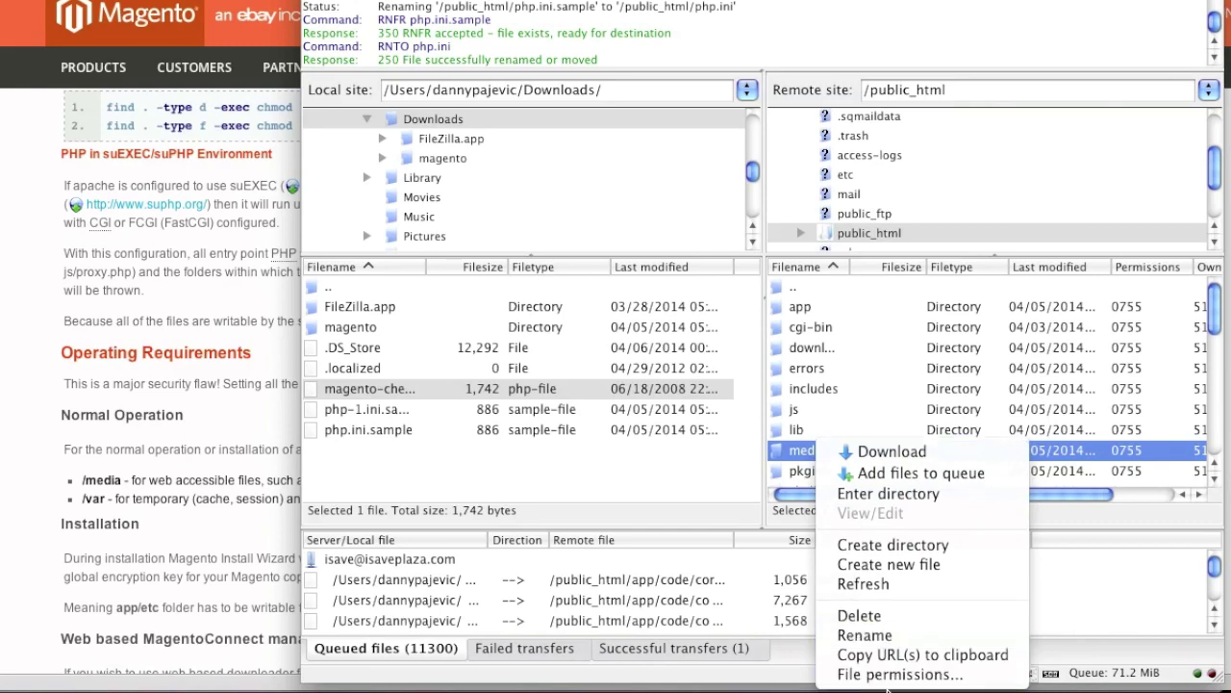
{"action": "left_click", "coordinate": [894, 675]}
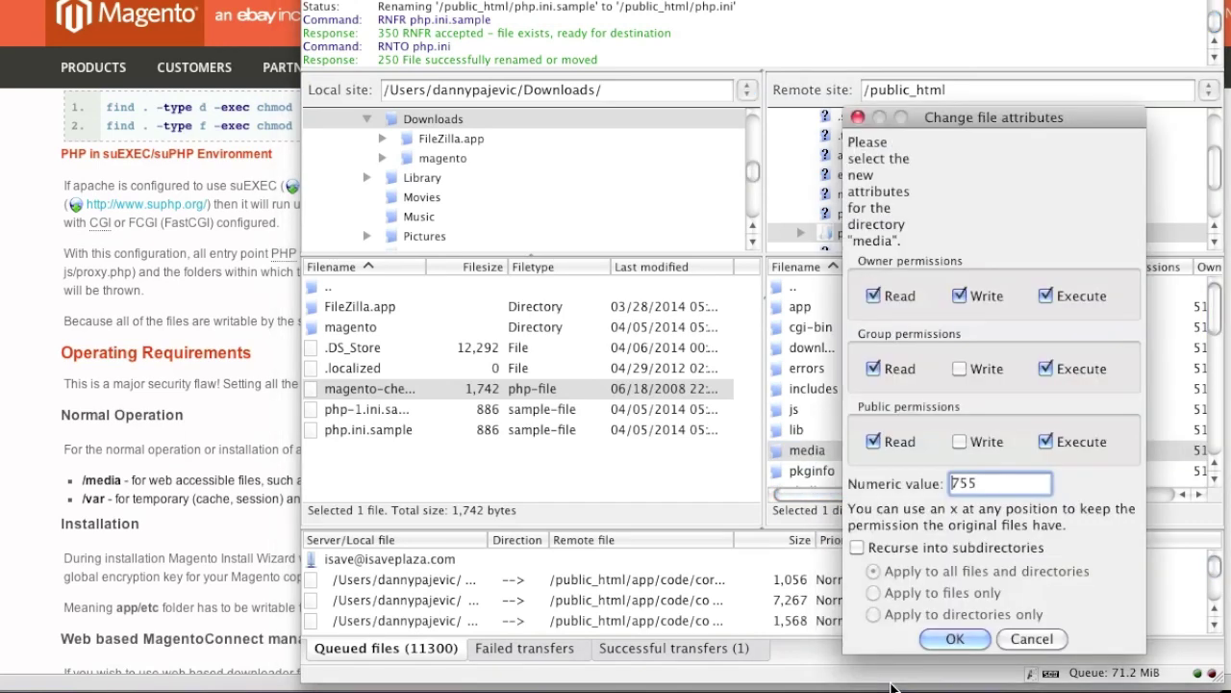
{"action": "left_click_drag", "start_coordinate": [979, 484], "coordinate": [959, 484]}
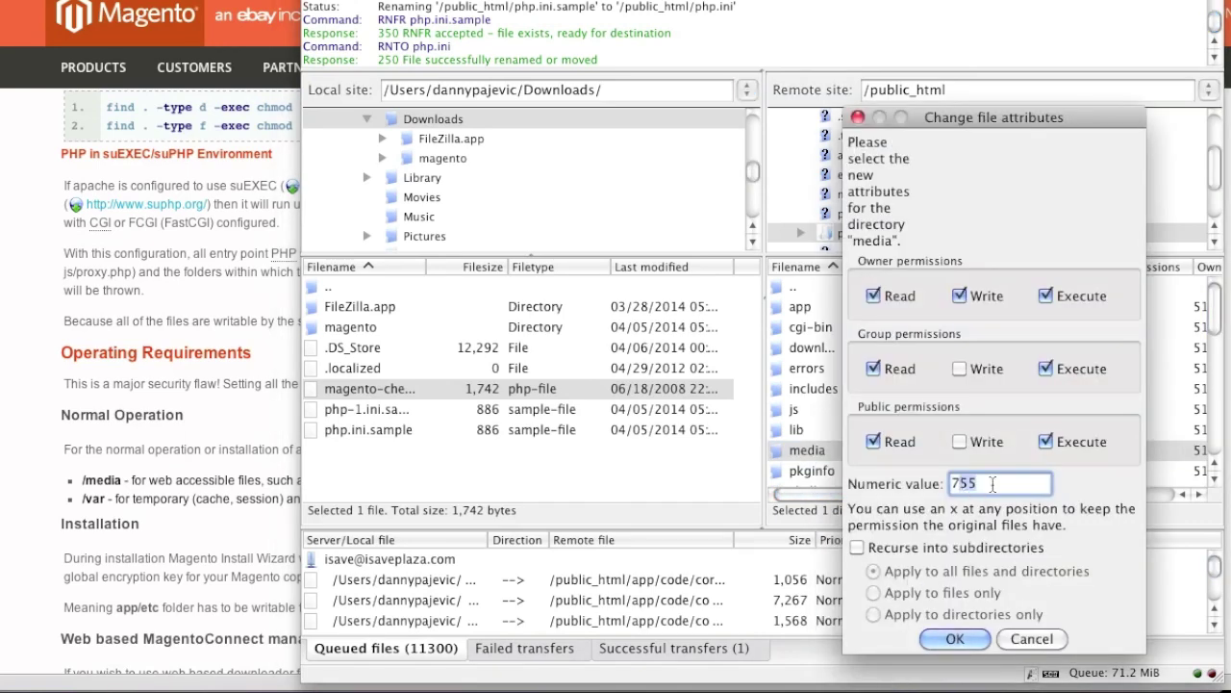
{"action": "type", "text": "777"}
{"action": "left_click", "coordinate": [957, 638]}
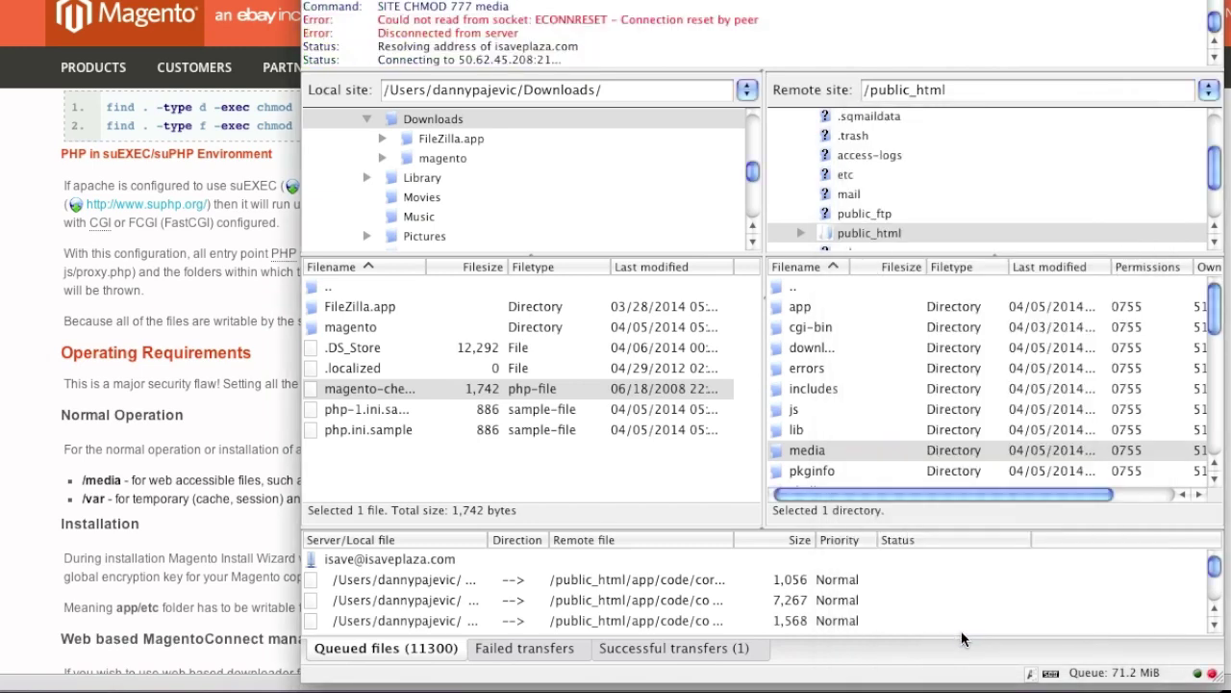
Give the var folder group and public write access, making it 777
{"action": "scroll", "coordinate": [865, 460], "scroll_direction": "down", "scroll_amount": 5}
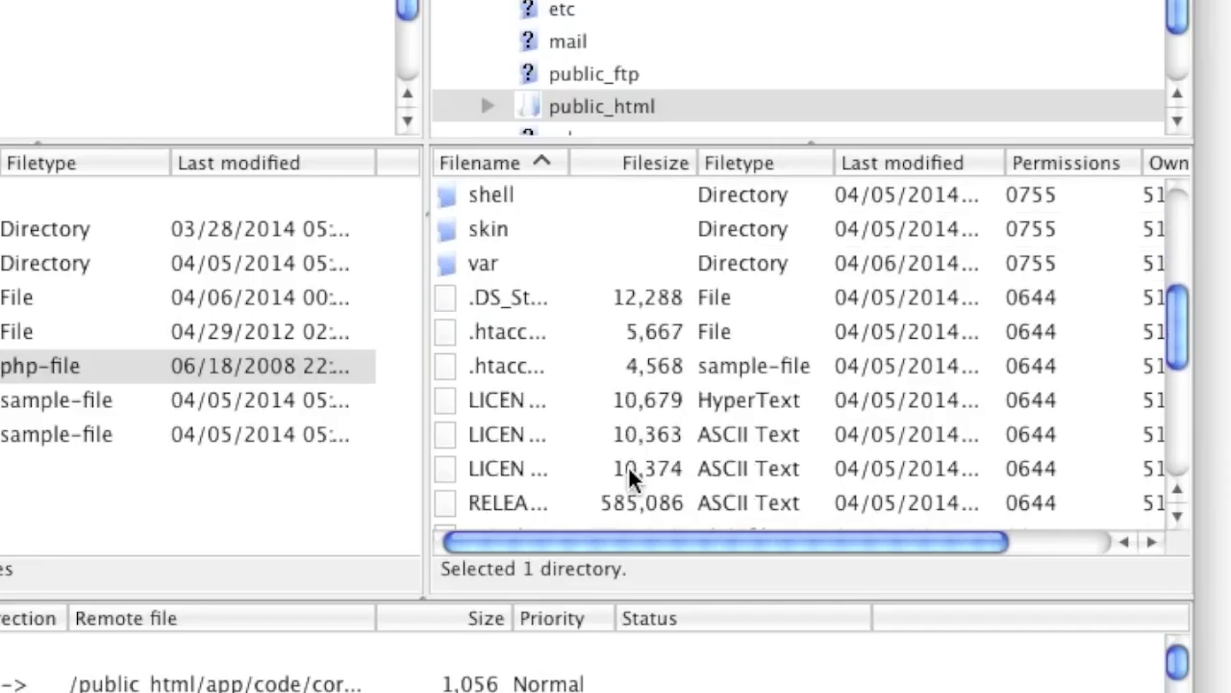
{"action": "scroll", "coordinate": [630, 473], "scroll_direction": "down", "scroll_amount": 2}
{"action": "scroll", "coordinate": [569, 385], "scroll_direction": "up", "scroll_amount": 4}
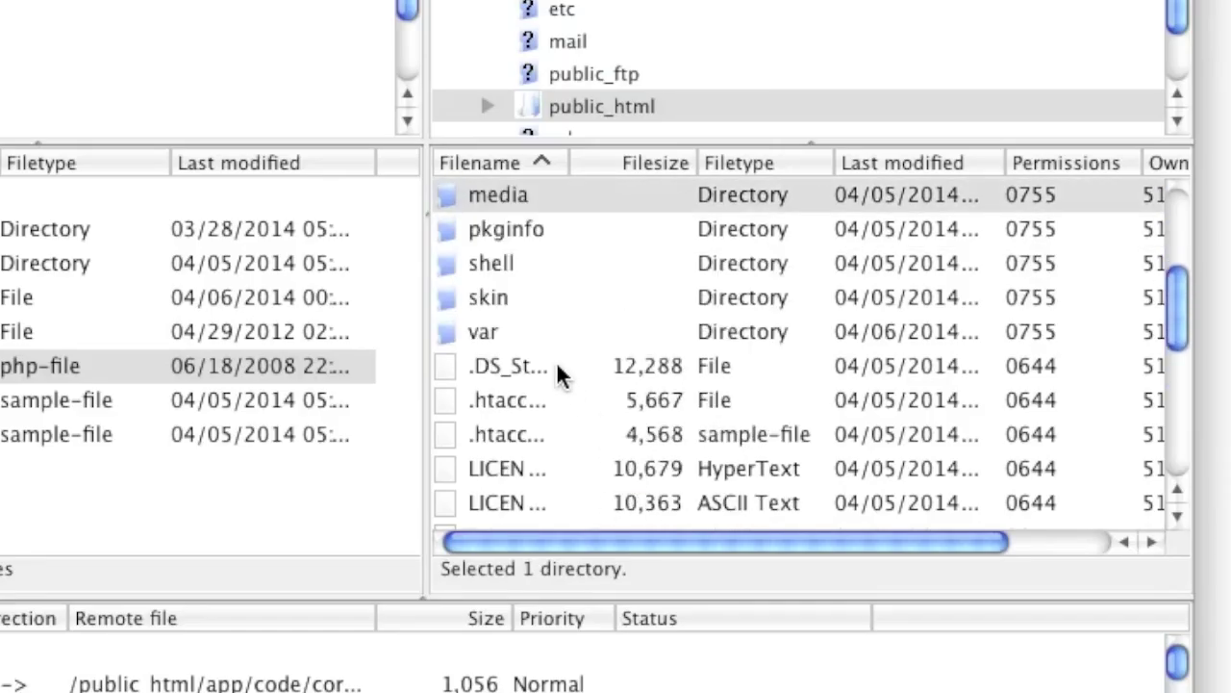
{"action": "right_click", "coordinate": [507, 342]}
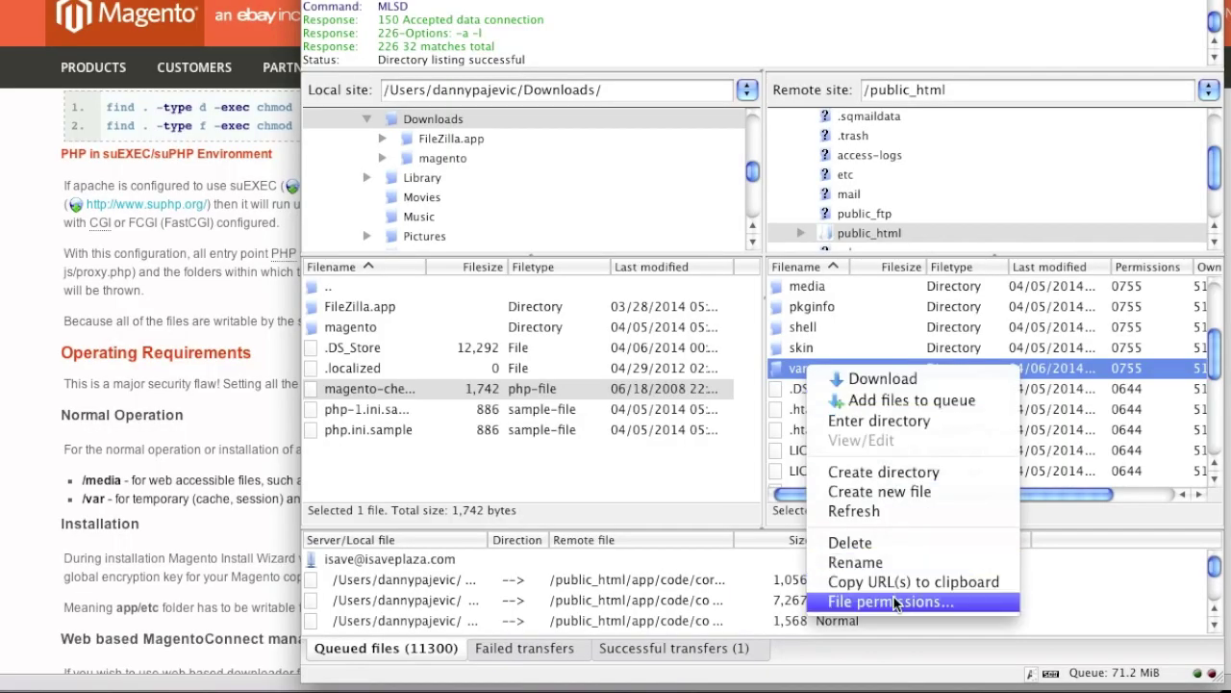
{"action": "left_click", "coordinate": [891, 601]}
{"action": "left_click", "coordinate": [960, 369]}
{"action": "left_click", "coordinate": [960, 442]}
{"action": "left_click", "coordinate": [951, 639]}
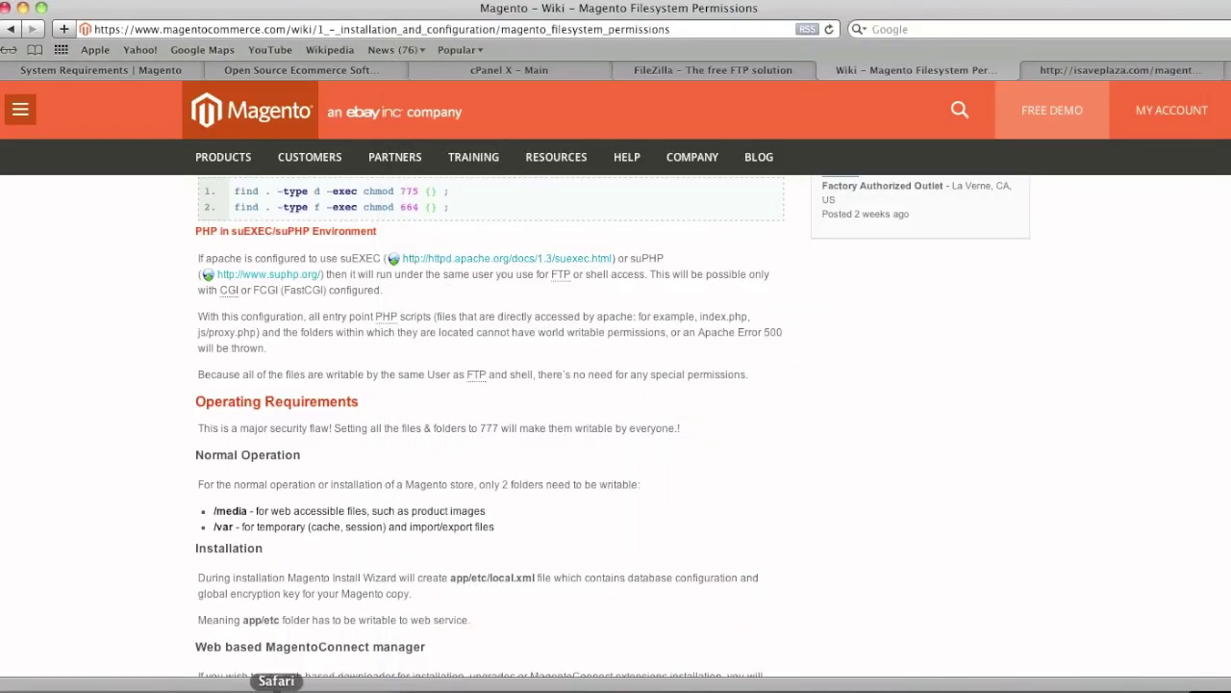
In Safari's magento-check.php tab, replace magento-check.php with admin to load the dashboard
{"action": "right_click", "coordinate": [279, 685]}
{"action": "left_click", "coordinate": [768, 423]}
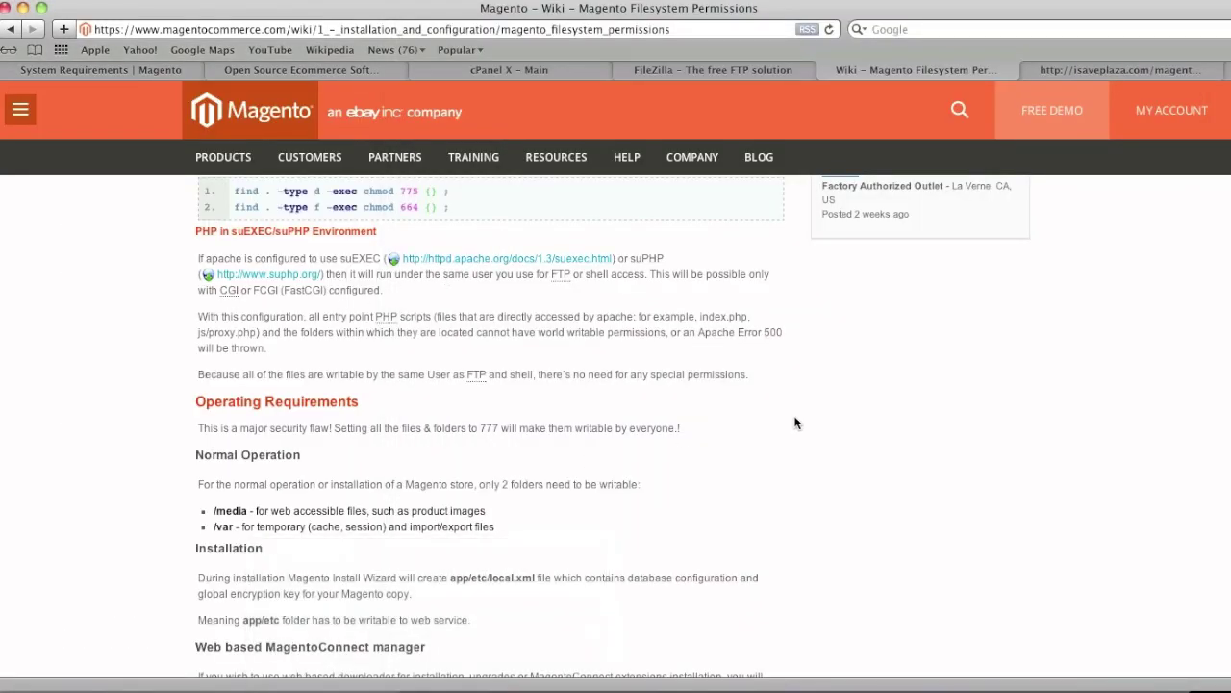
{"action": "left_click", "coordinate": [1089, 71]}
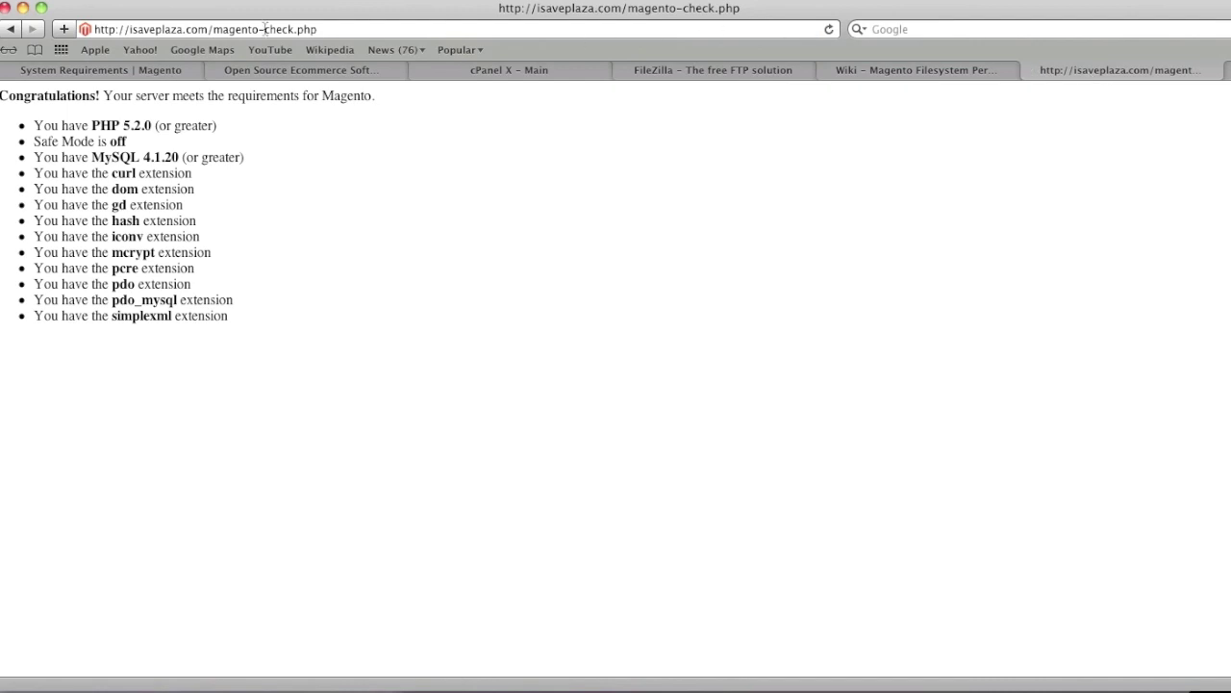
{"action": "left_click", "coordinate": [223, 29]}
{"action": "left_click_drag", "start_coordinate": [214, 29], "coordinate": [385, 31]}
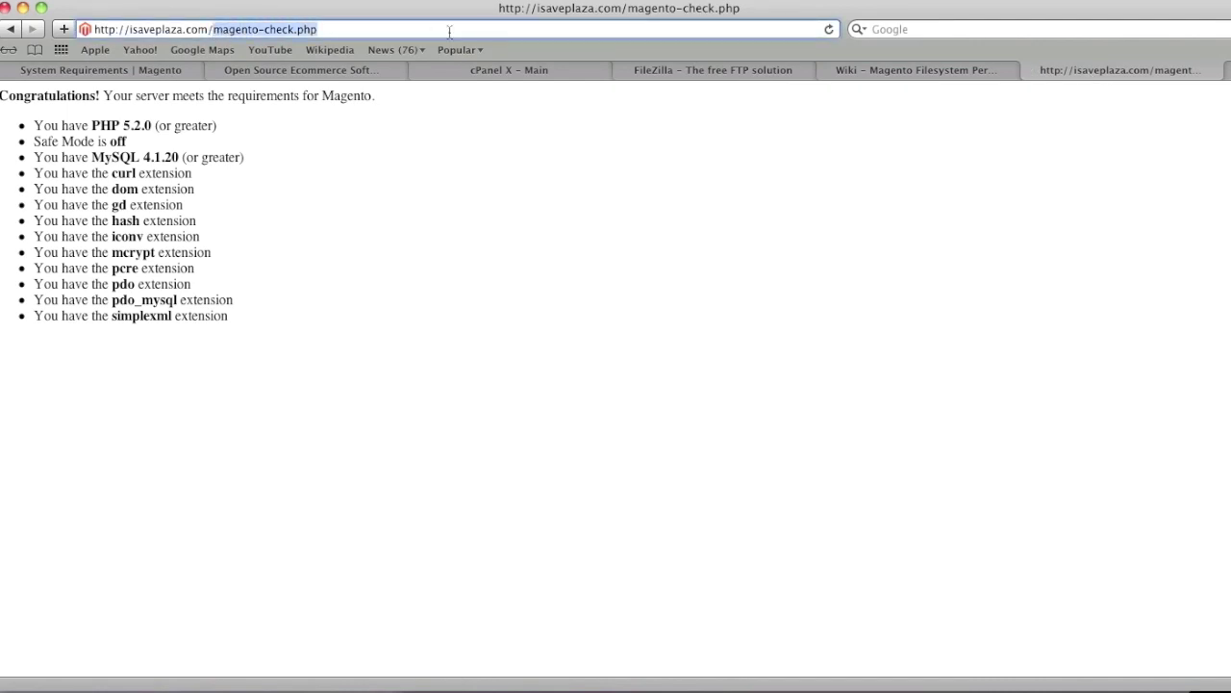
{"action": "type", "text": "admin"}
{"action": "key", "text": "Return"}
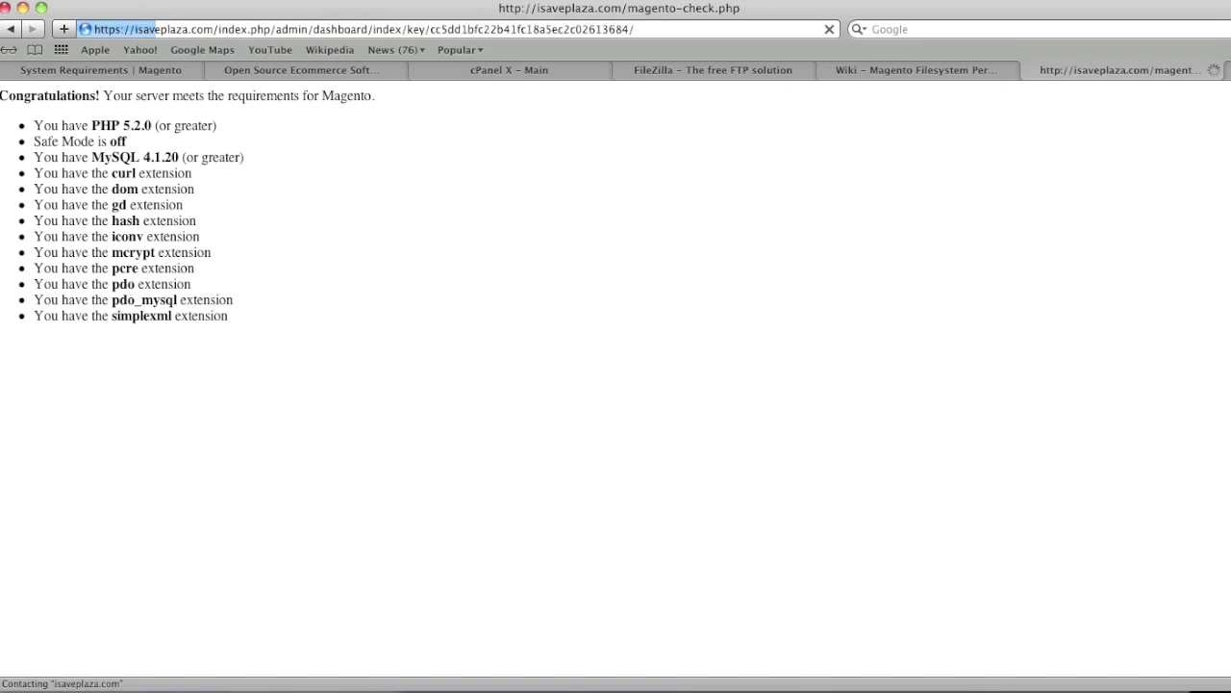
{"action": "mouse_move", "coordinate": [191, 140]}
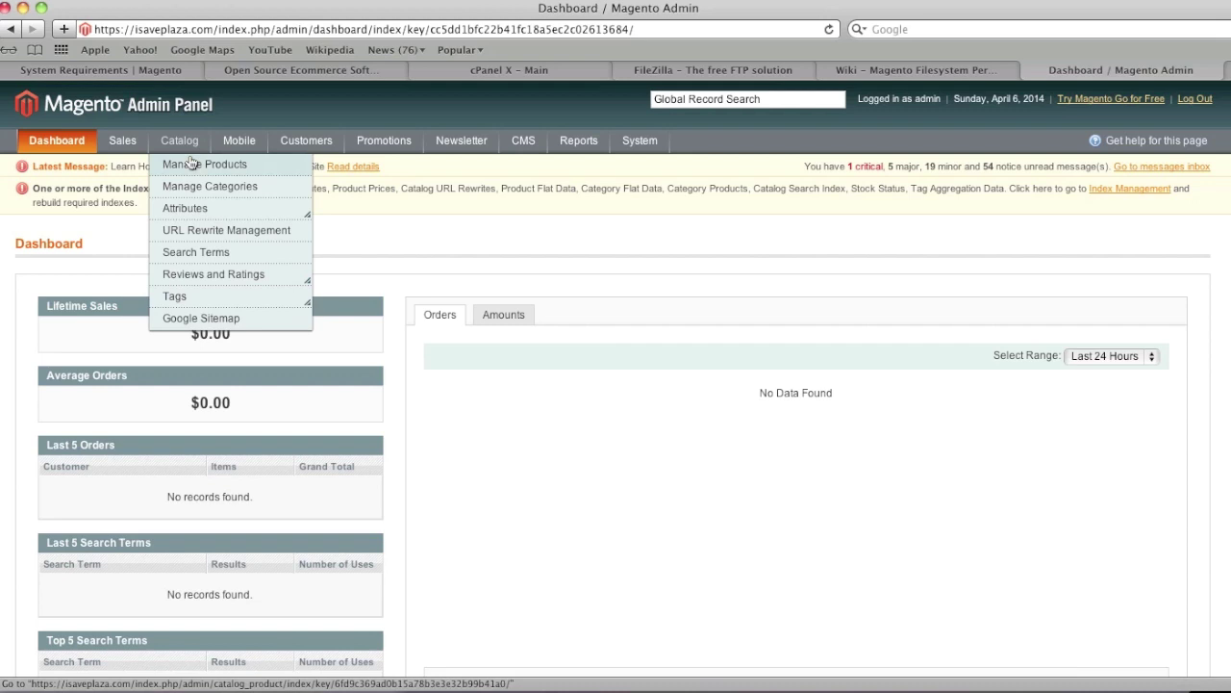
Add a new simple product named 'My item' with visibility Catalog, Search
{"action": "left_click", "coordinate": [192, 163]}
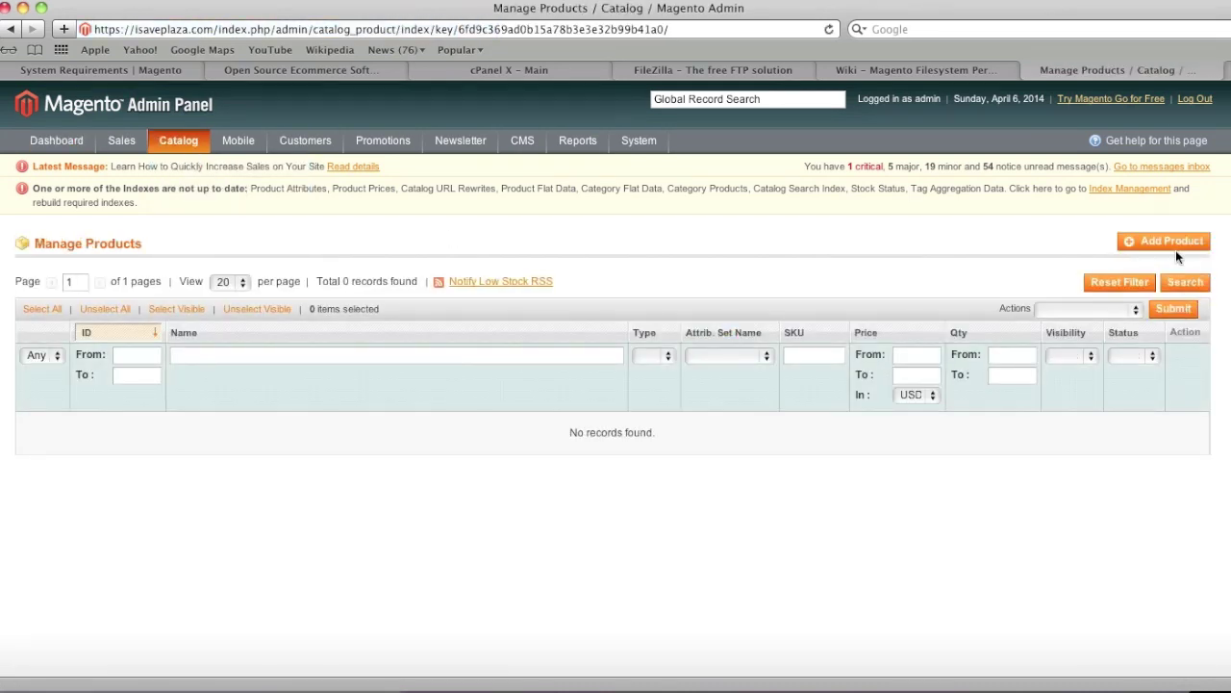
{"action": "left_click", "coordinate": [1168, 238]}
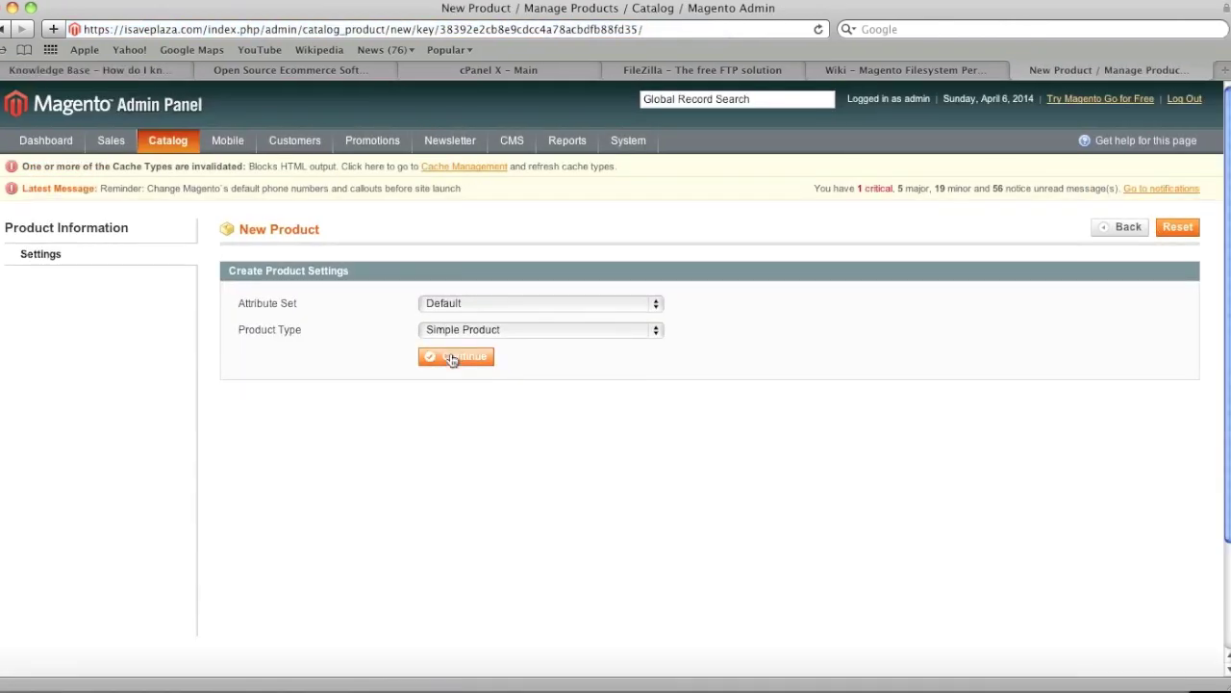
{"action": "left_click", "coordinate": [452, 354]}
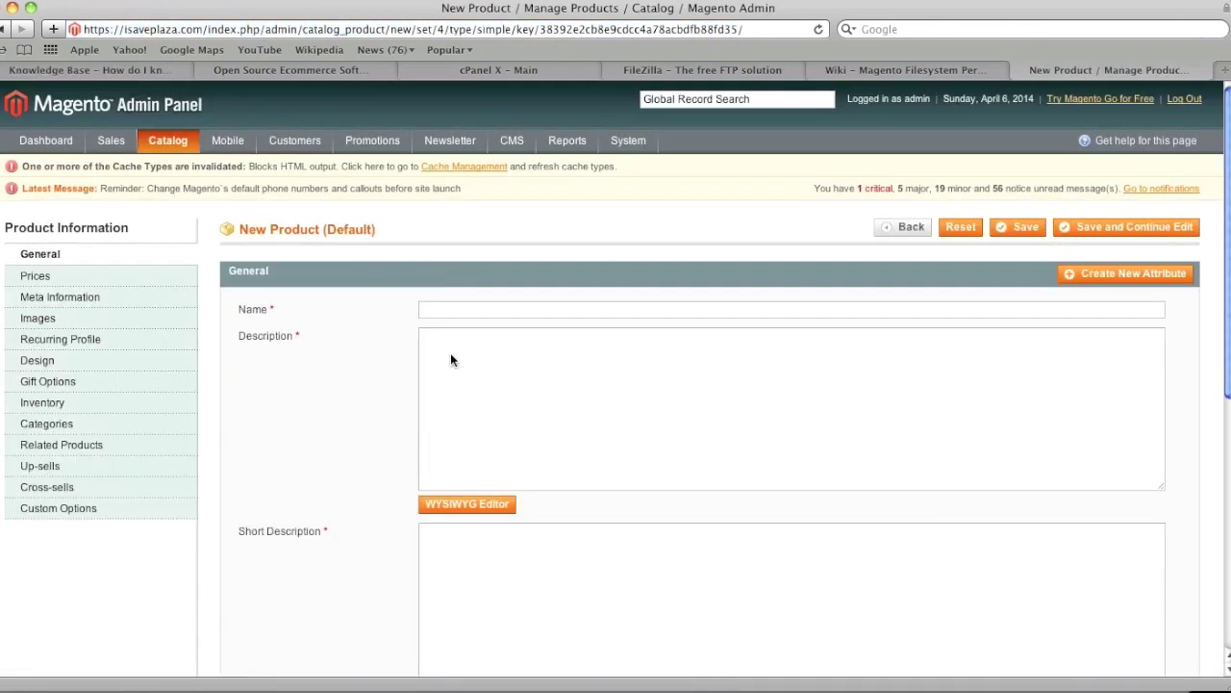
{"action": "left_click", "coordinate": [474, 310]}
{"action": "type", "text": "My item"}
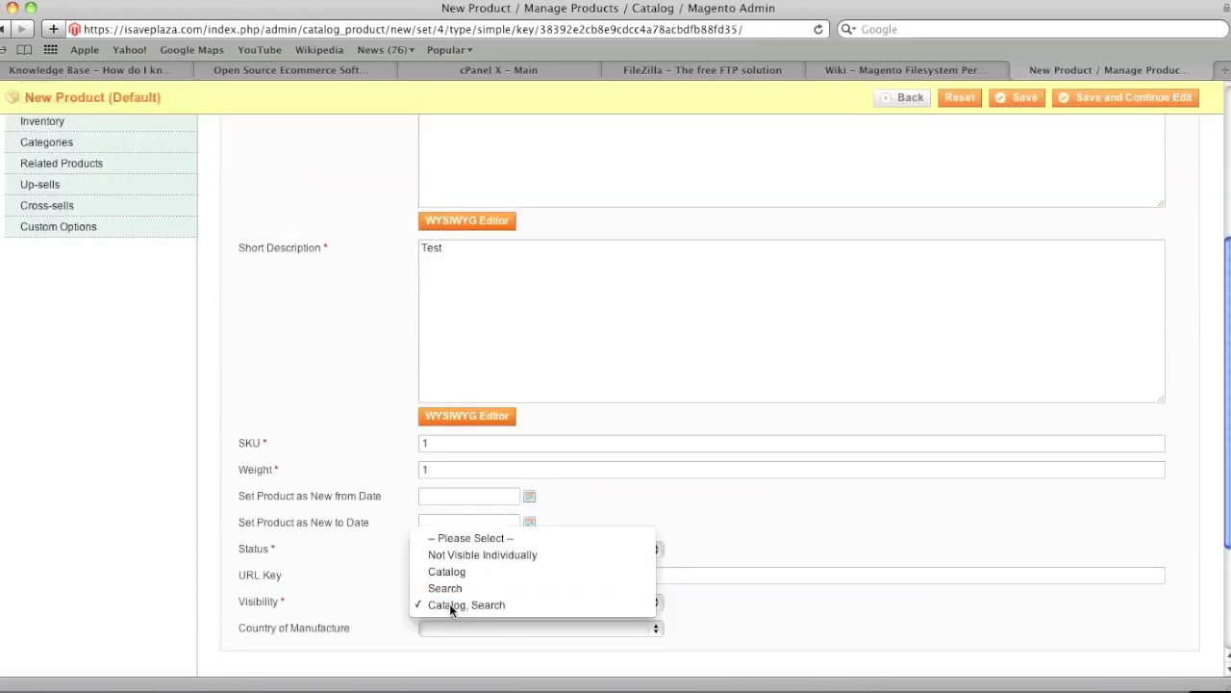
{"action": "left_click", "coordinate": [450, 603]}
Set the product price to 10.00 with tax class None, then bring up the Images section
{"action": "scroll", "coordinate": [551, 577], "scroll_direction": "up", "scroll_amount": 3}
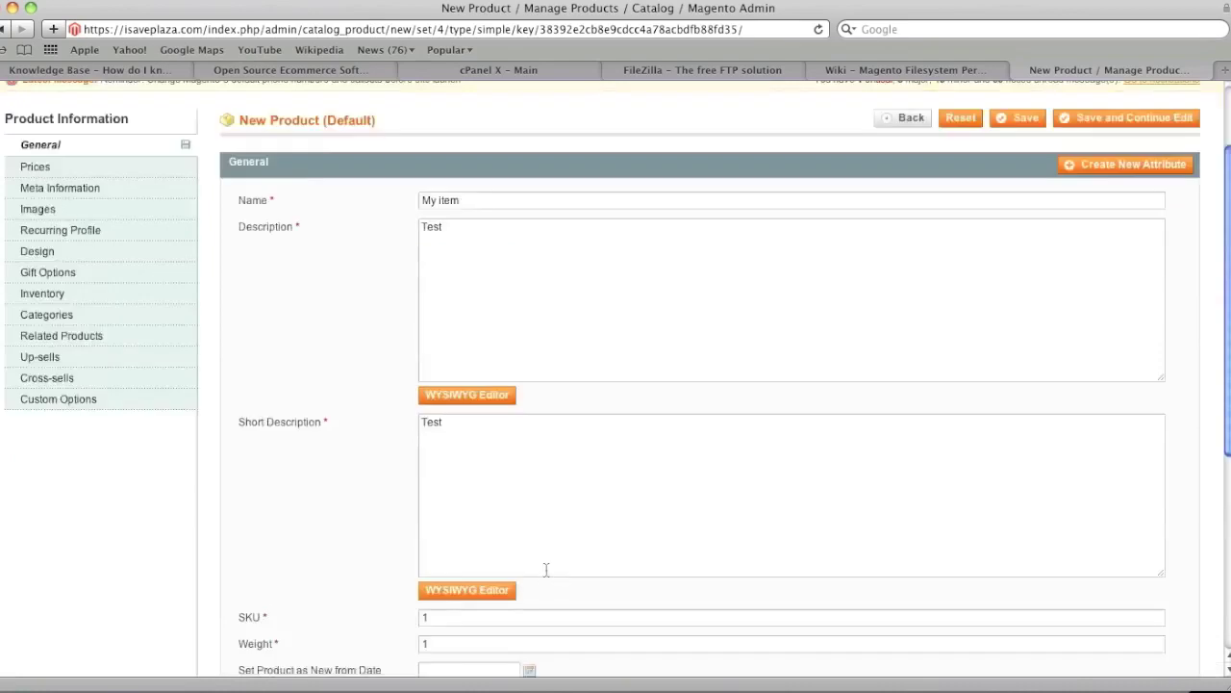
{"action": "scroll", "coordinate": [546, 575], "scroll_direction": "up", "scroll_amount": 2}
{"action": "left_click", "coordinate": [94, 283]}
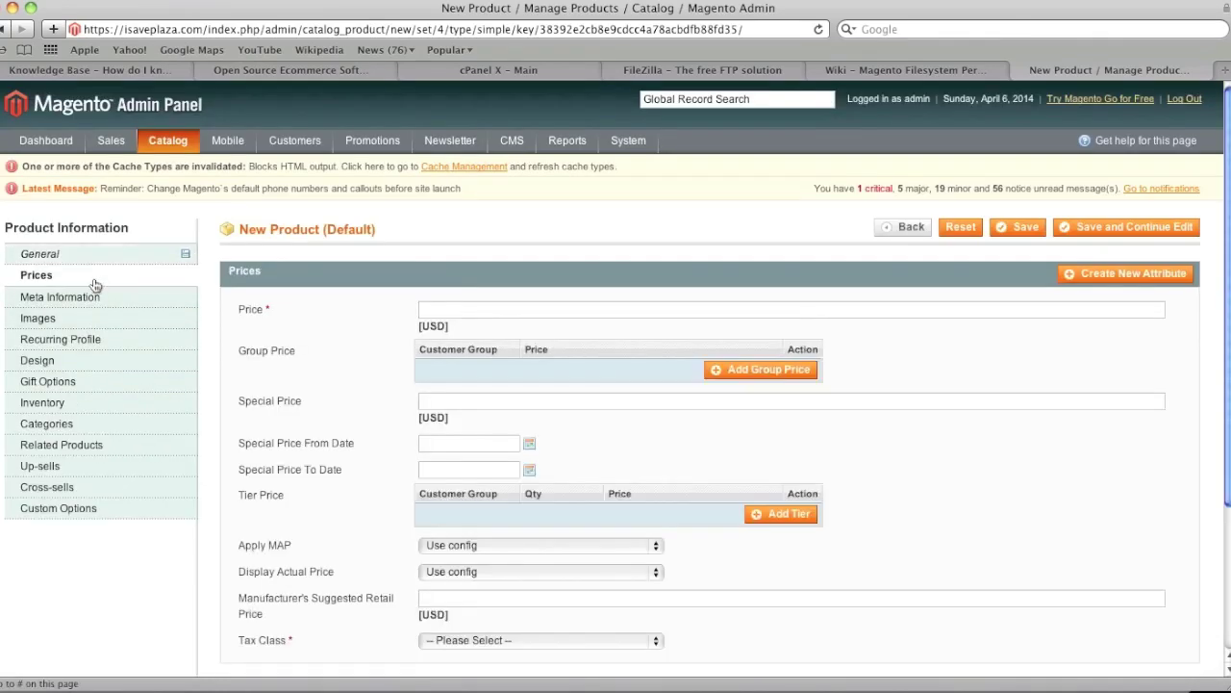
{"action": "left_click", "coordinate": [438, 309]}
{"action": "type", "text": "10.00"}
{"action": "scroll", "coordinate": [487, 404], "scroll_direction": "down", "scroll_amount": 3}
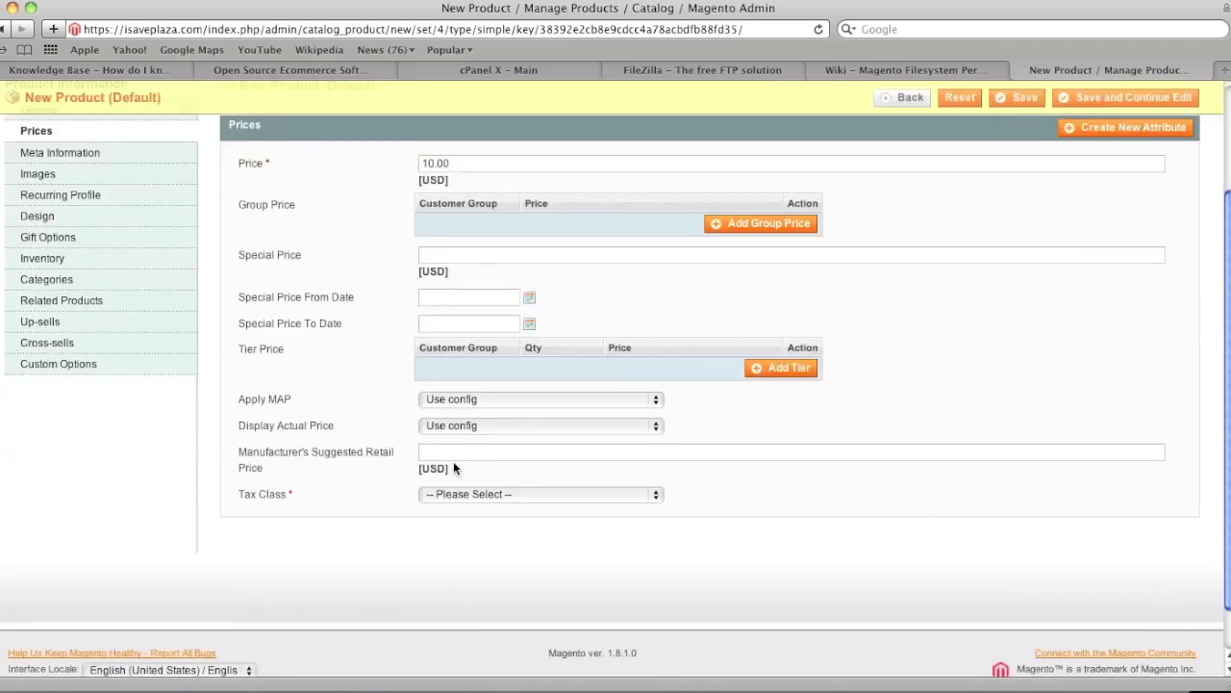
{"action": "left_click", "coordinate": [448, 493]}
{"action": "left_click", "coordinate": [441, 510]}
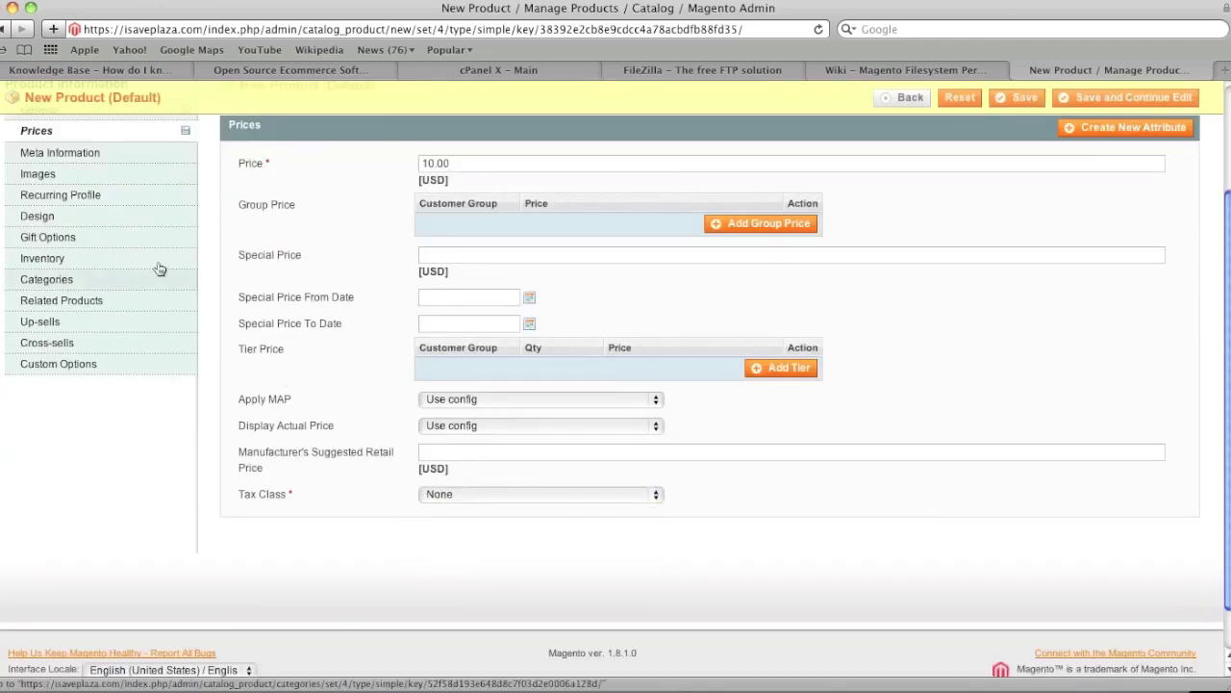
{"action": "left_click", "coordinate": [99, 171]}
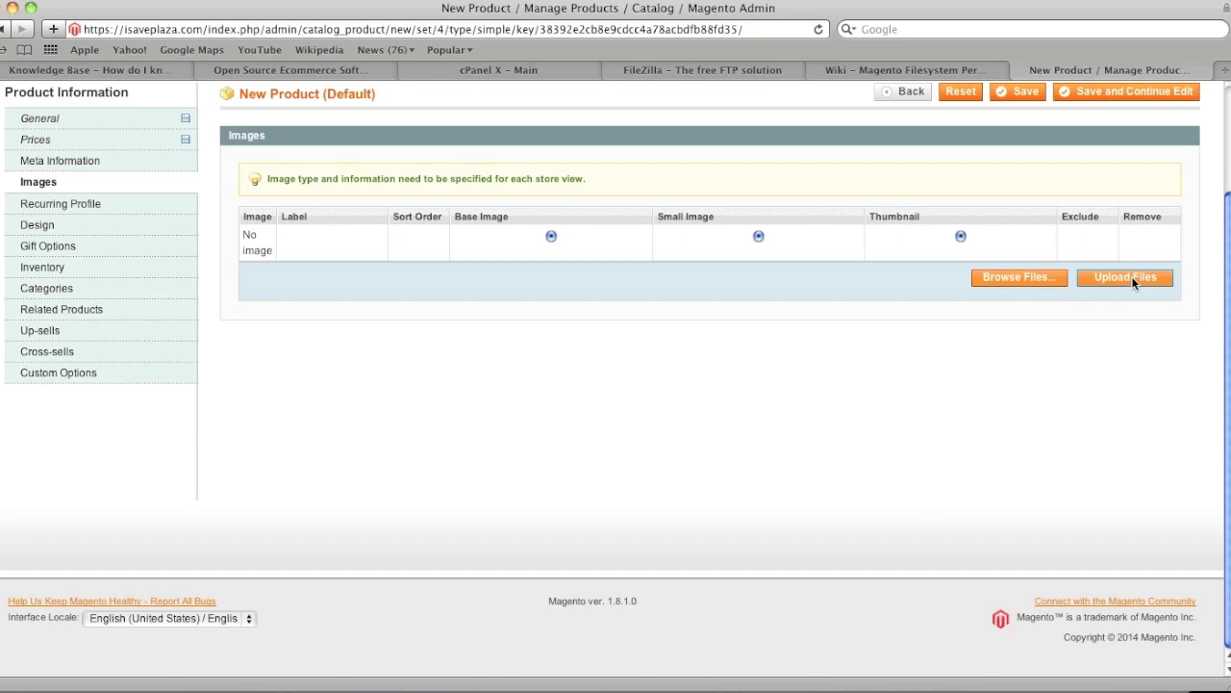
Upload t-shirt.jpg as the image for the My item product
{"action": "left_click", "coordinate": [1029, 278]}
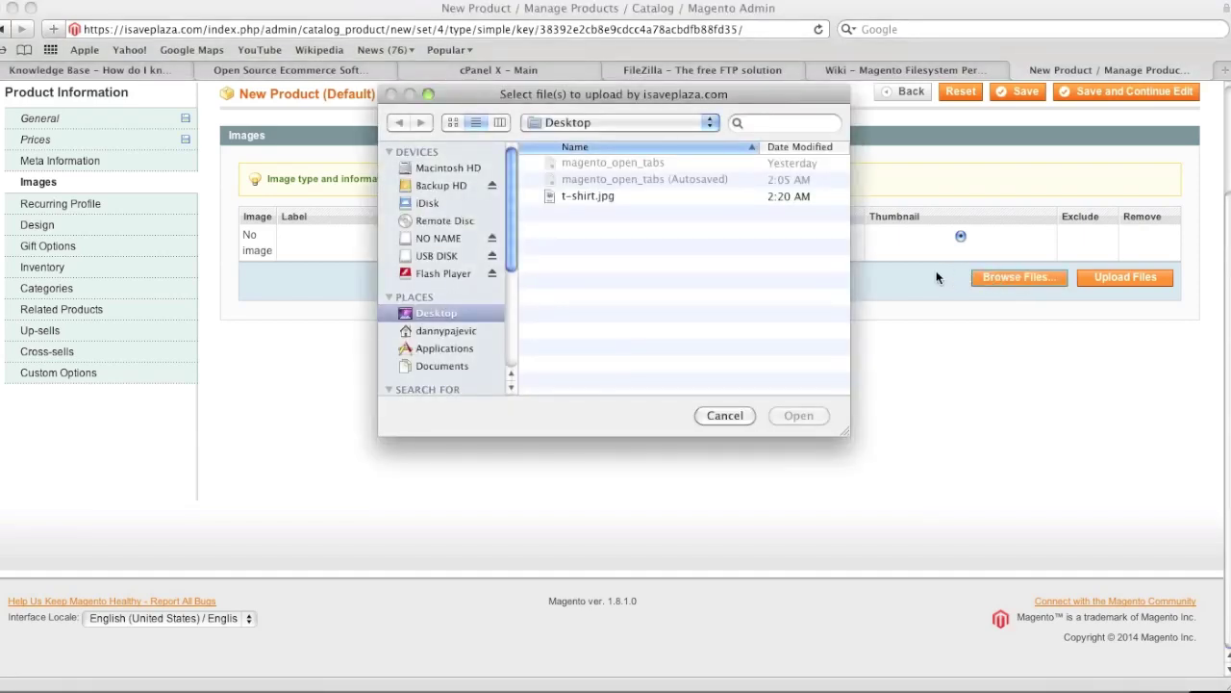
{"action": "left_click", "coordinate": [603, 196]}
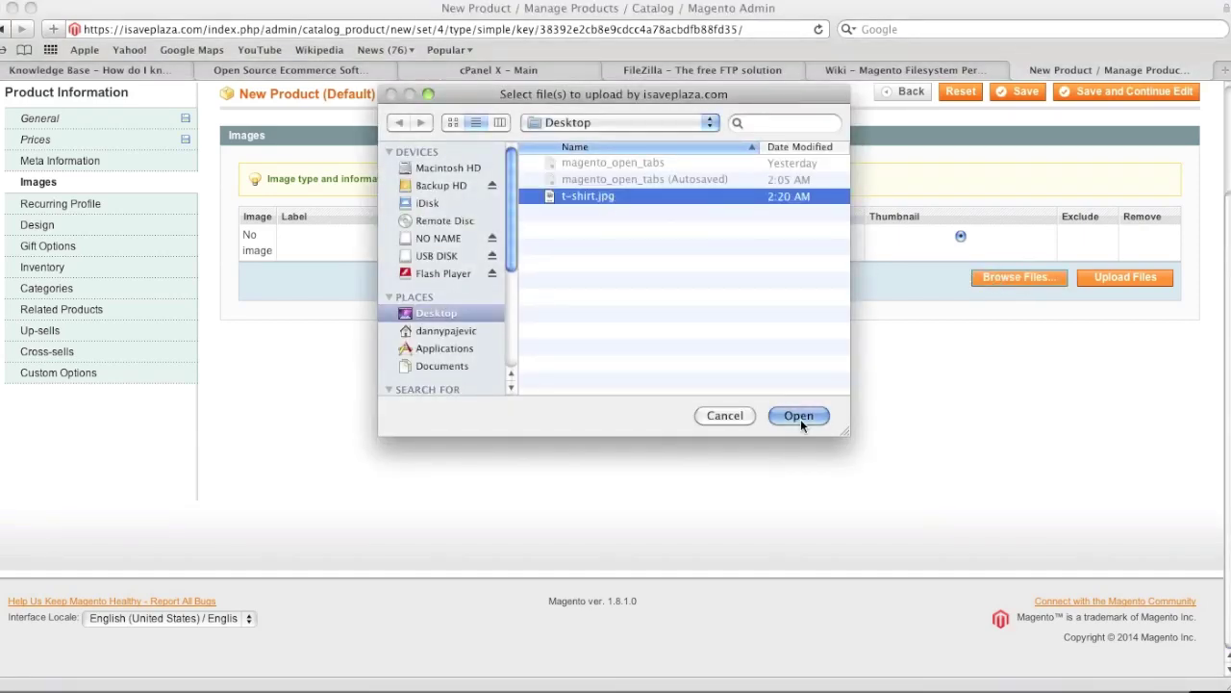
{"action": "left_click", "coordinate": [799, 420]}
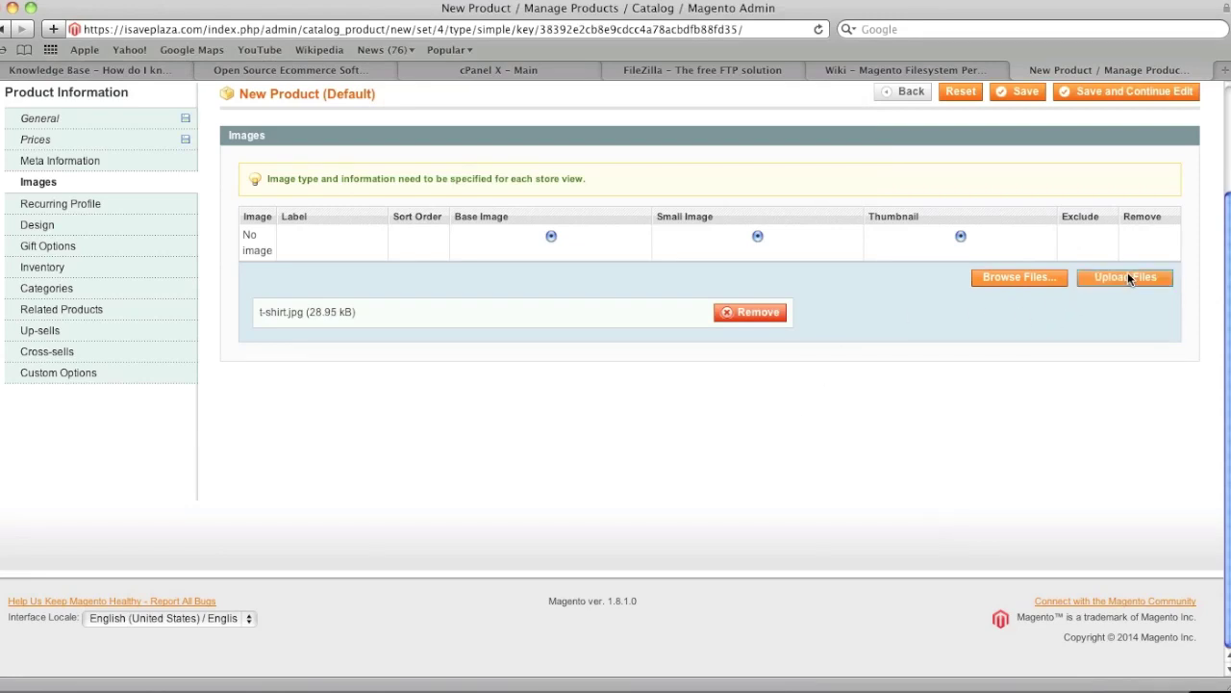
{"action": "left_click", "coordinate": [1129, 277]}
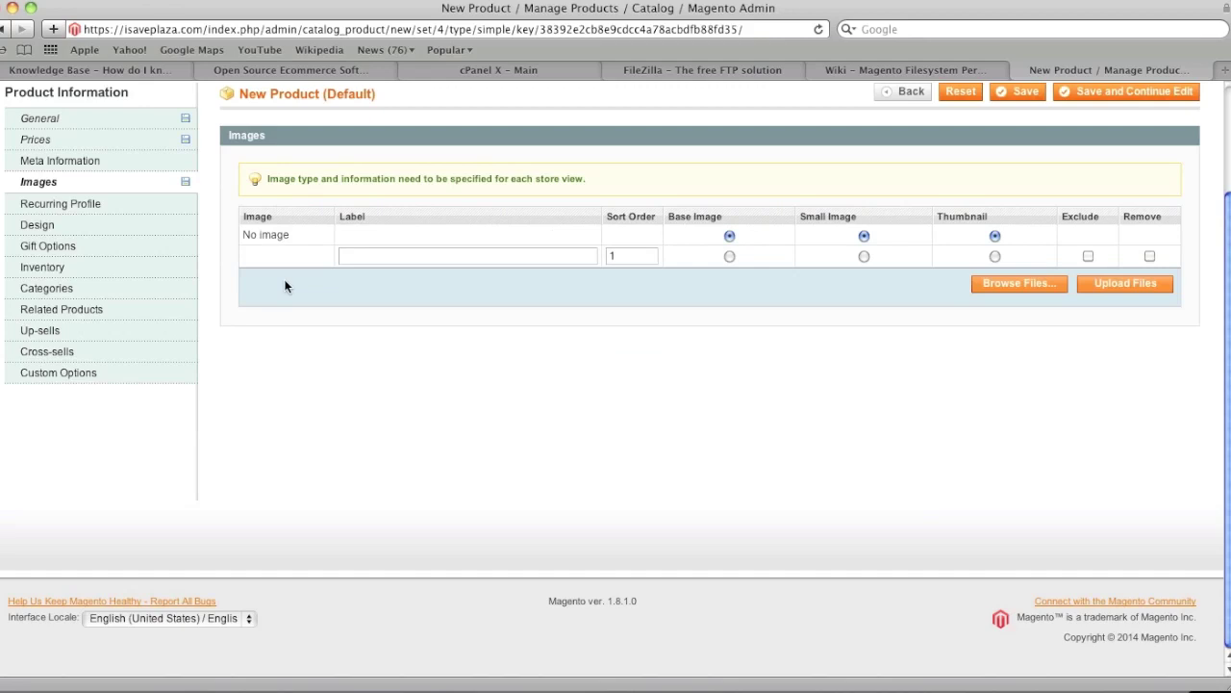
{"action": "mouse_move", "coordinate": [291, 255]}
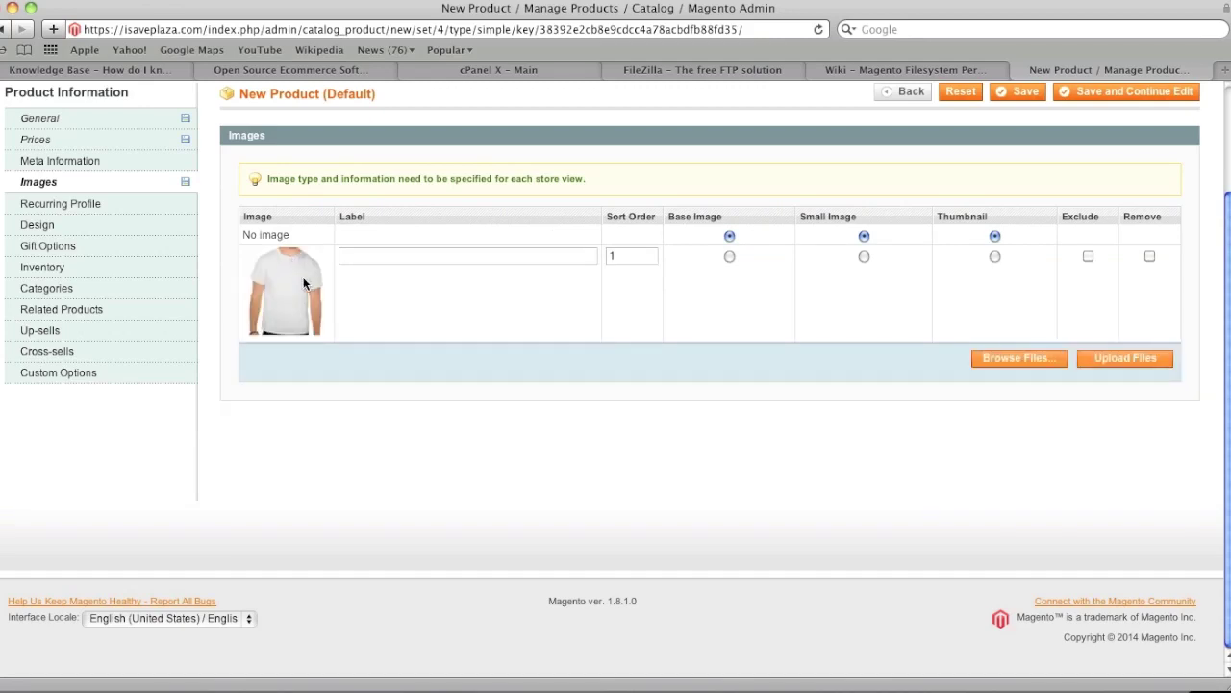